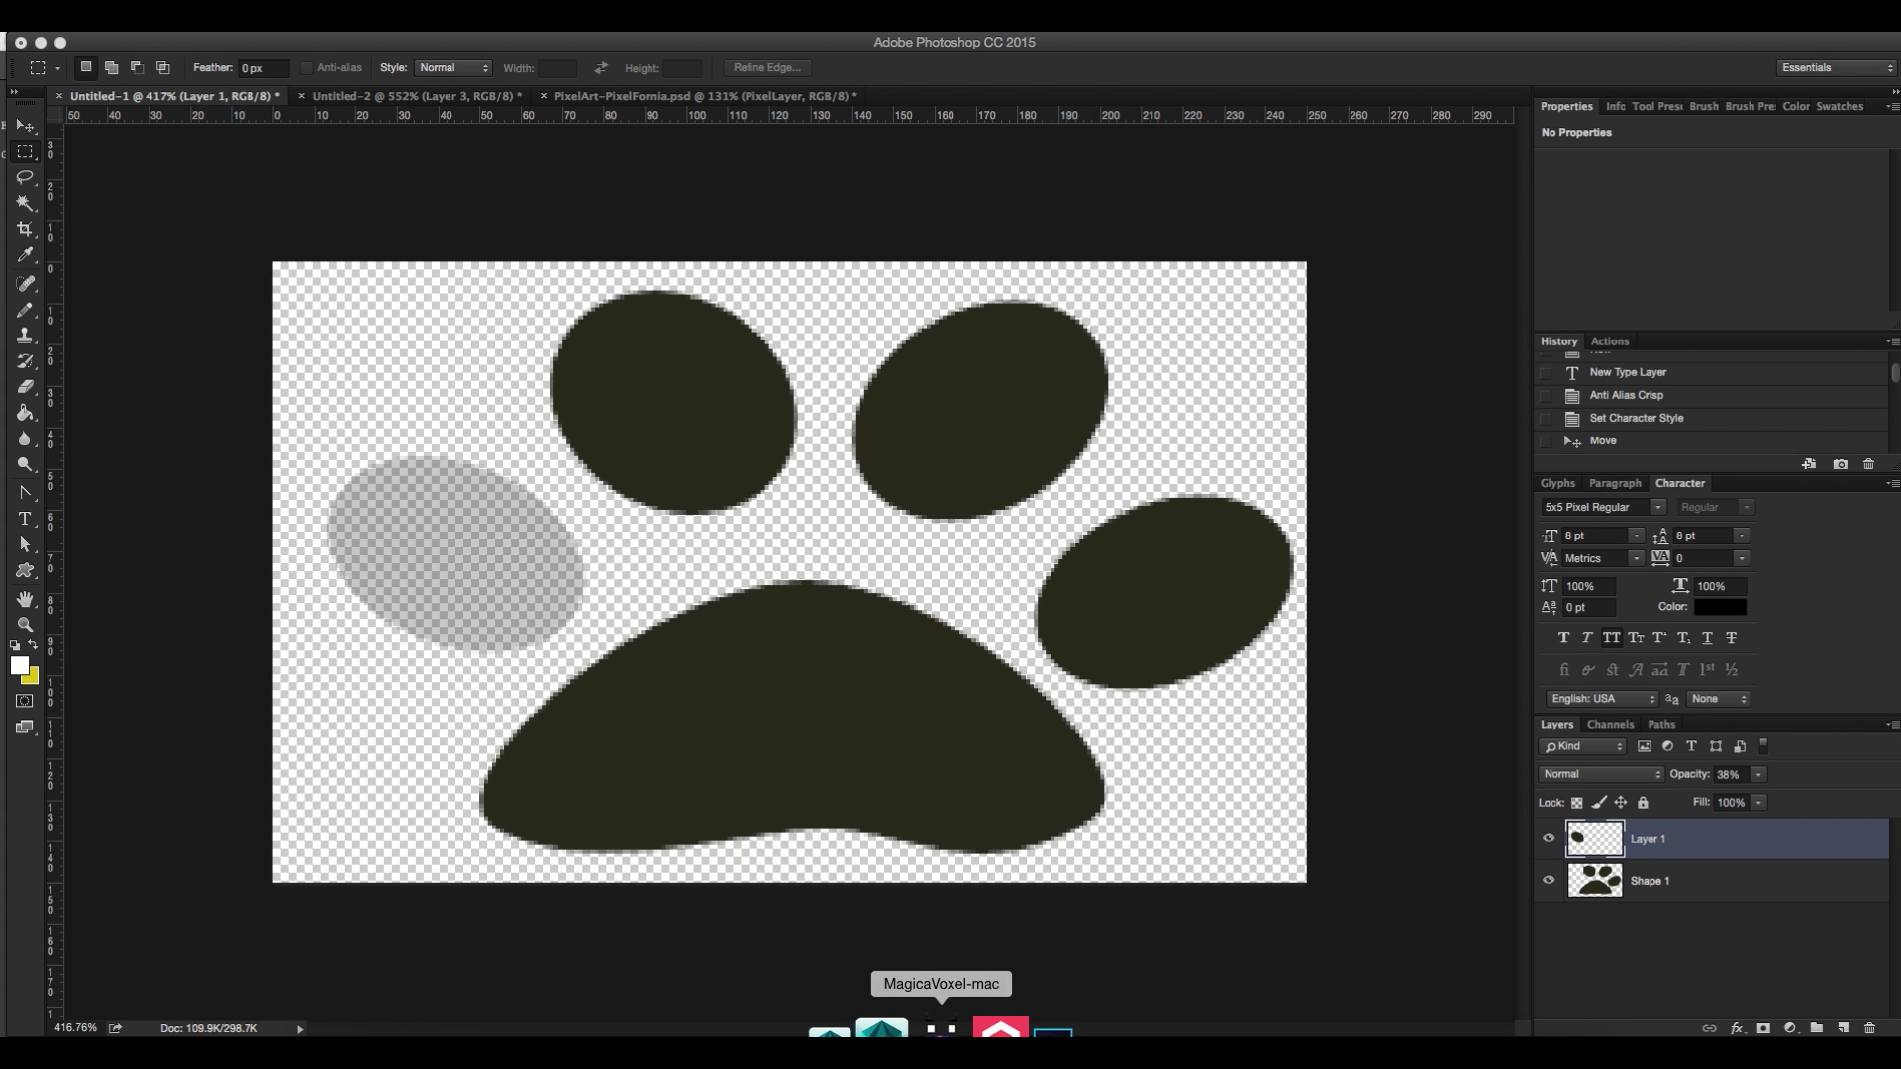
# - Check the Photoshop image size, closing the Image Size dialog without changes
pyautogui.click(941, 1029)
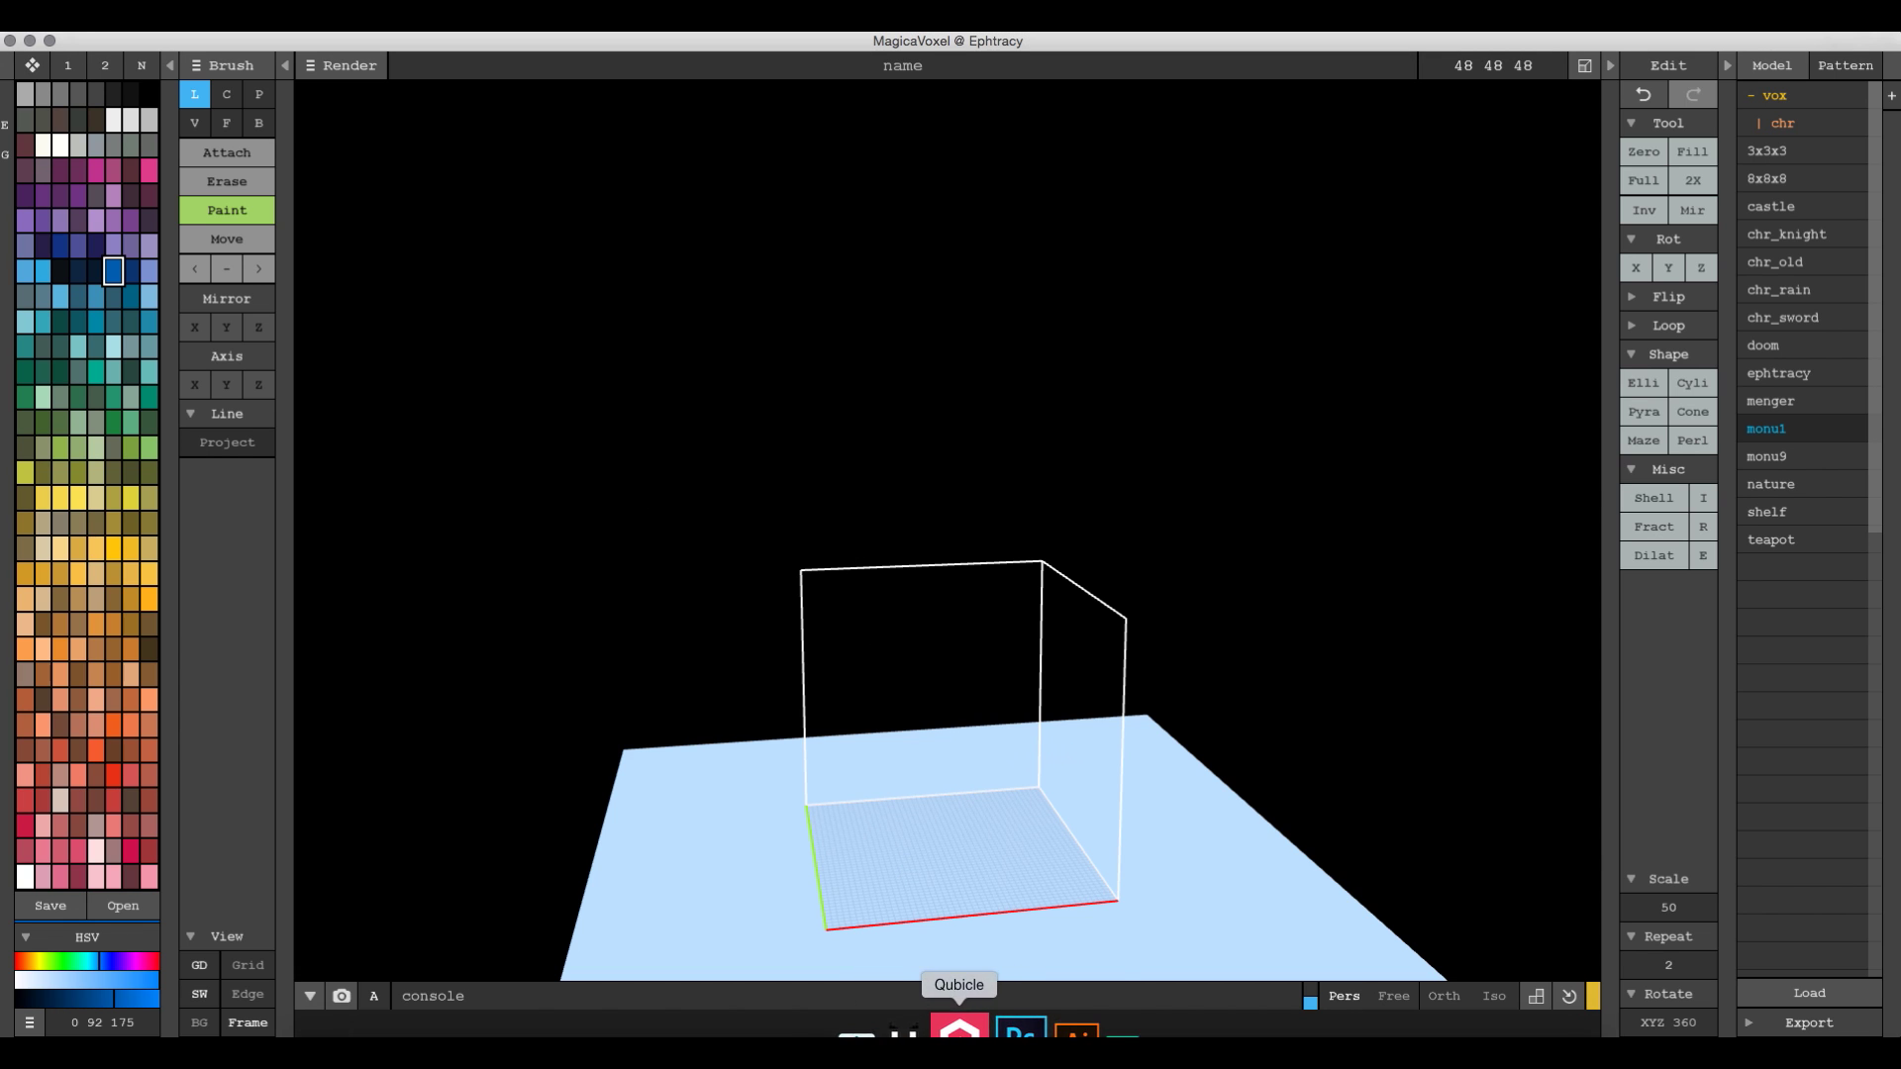
pyautogui.click(1018, 1029)
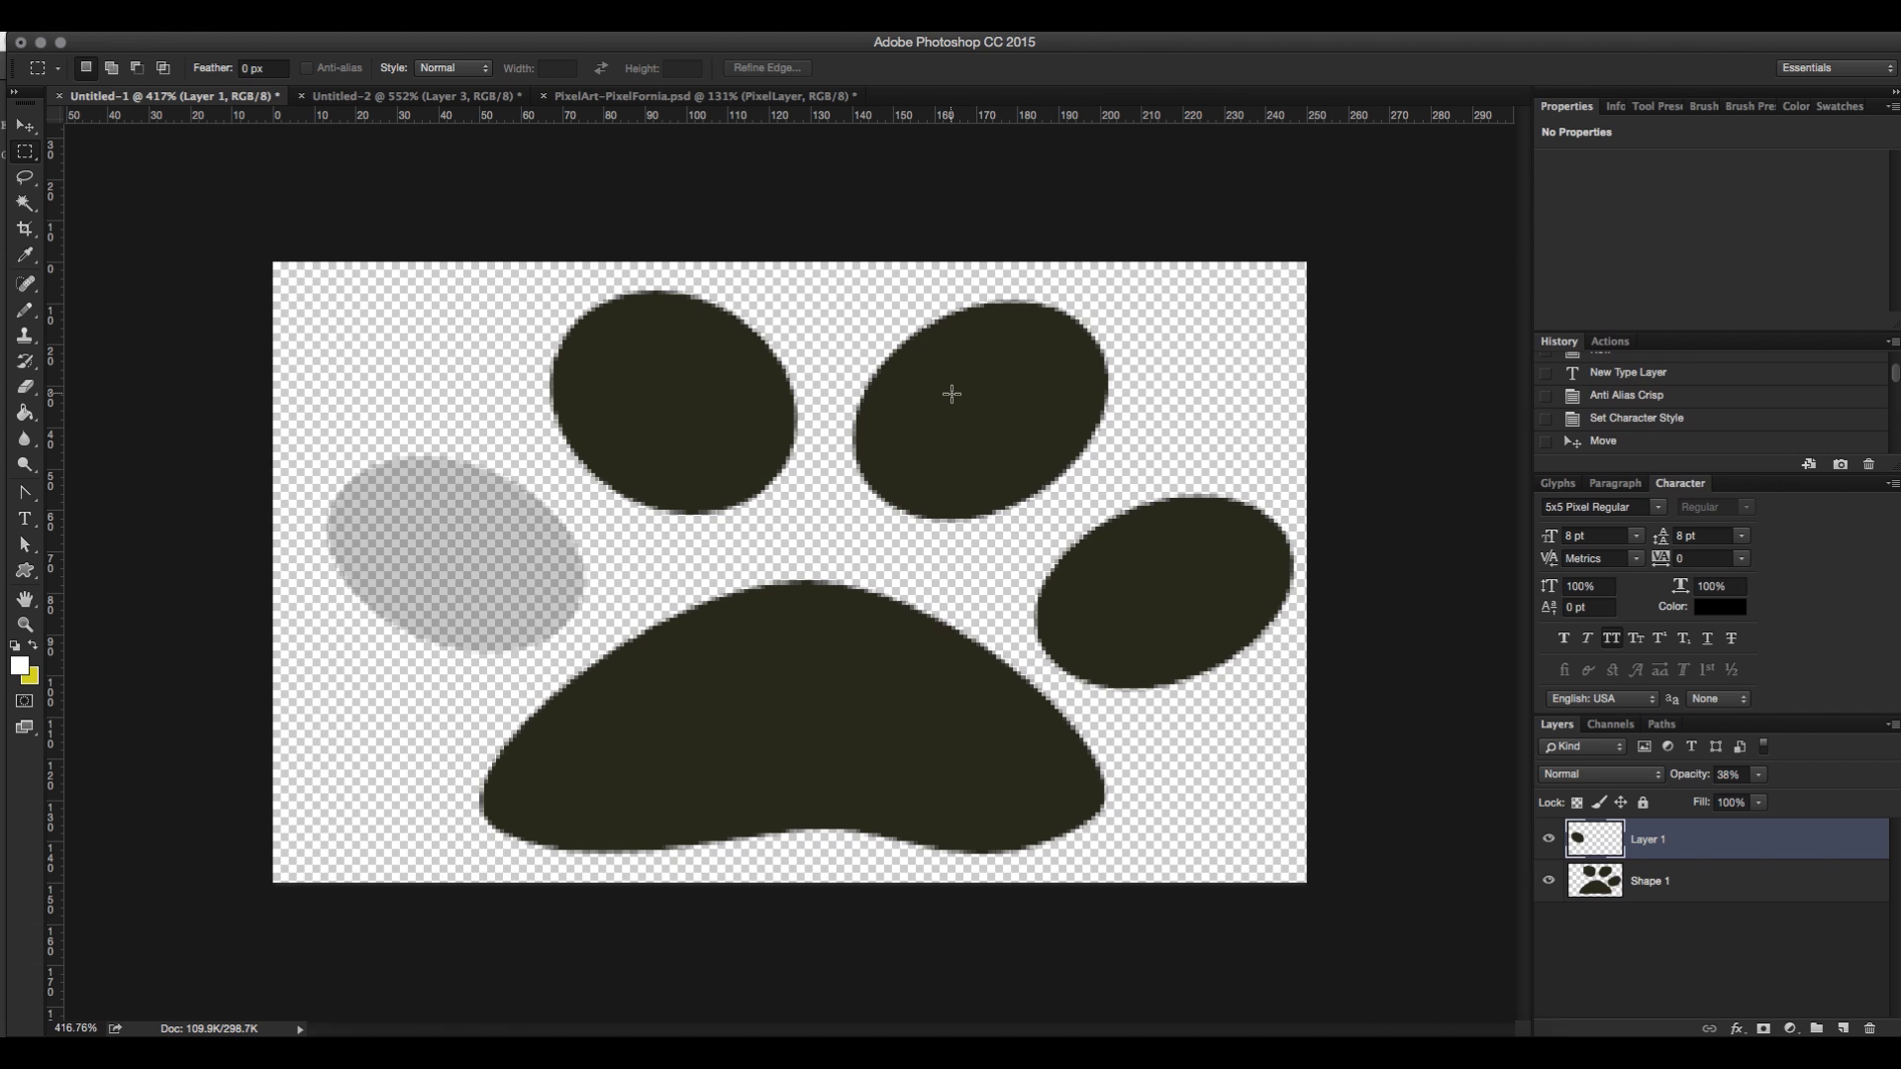
pyautogui.click(269, 20)
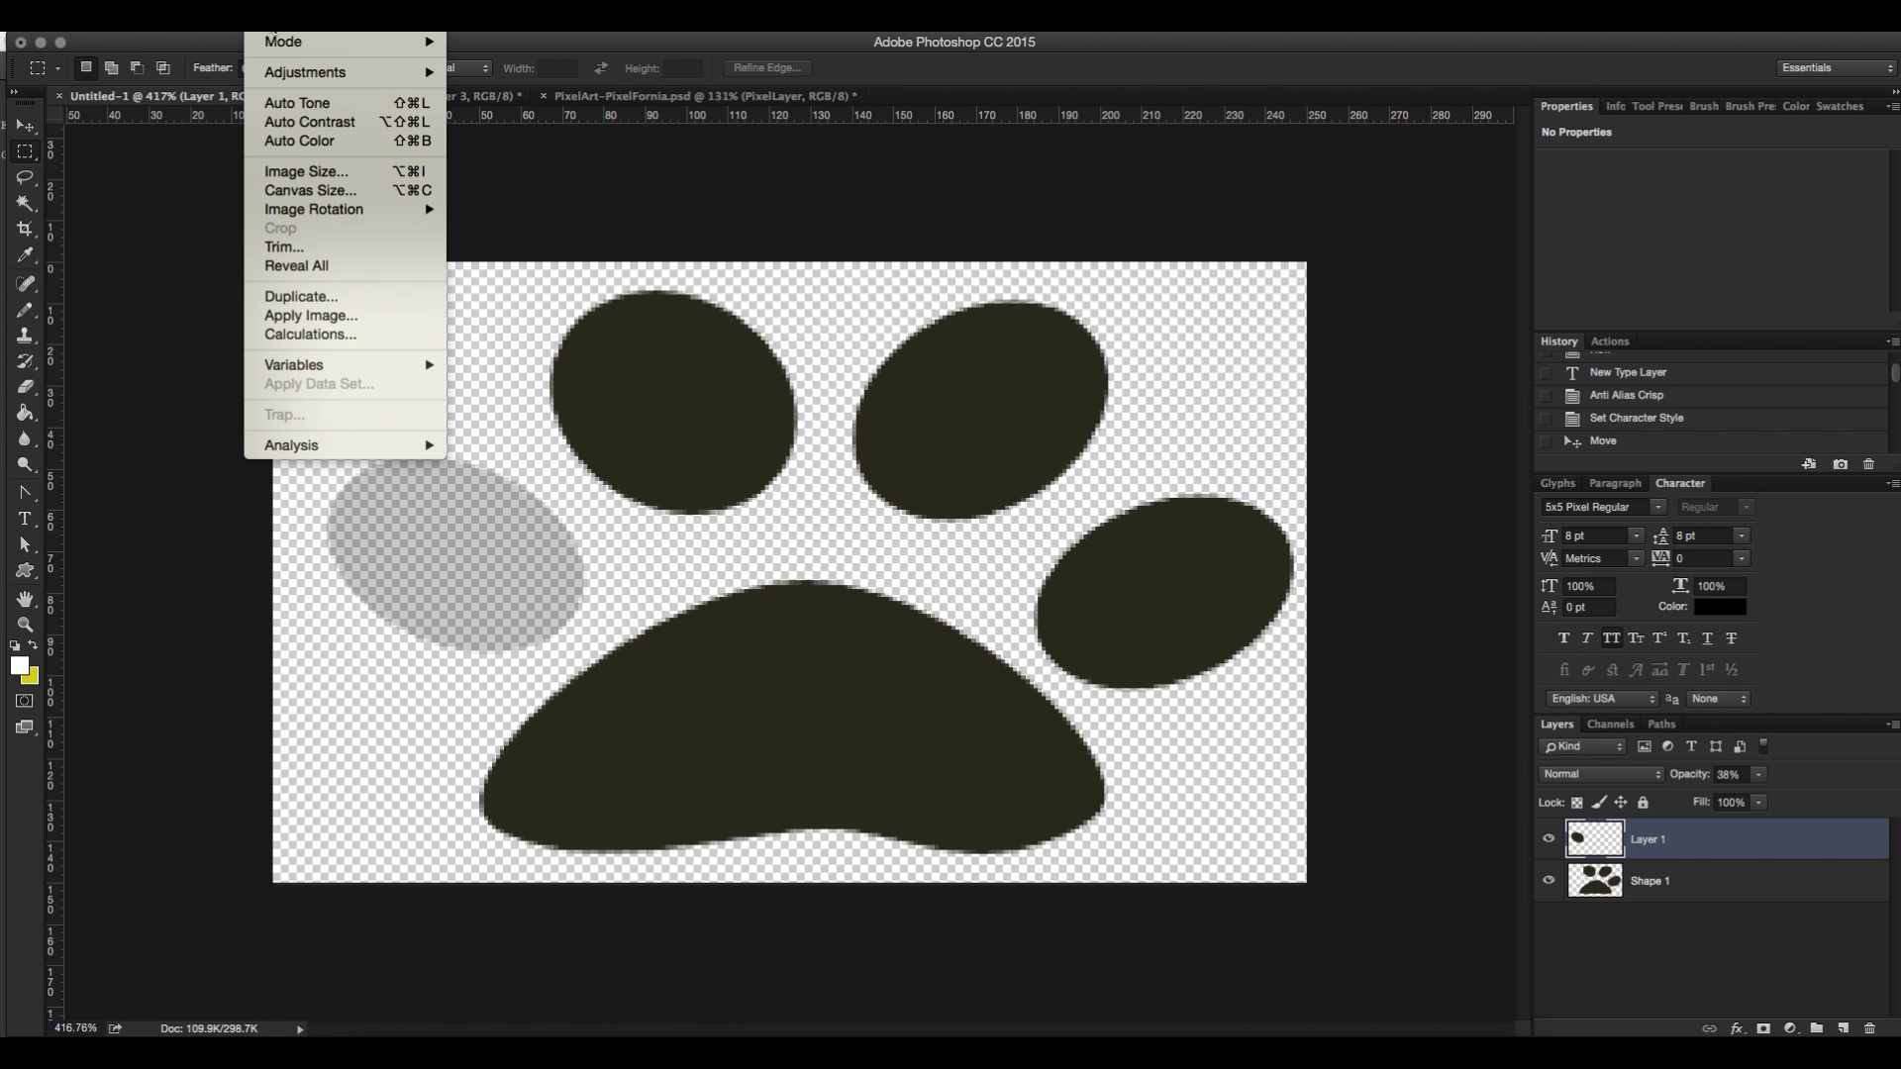
pyautogui.moveTo(295, 42)
pyautogui.click(307, 171)
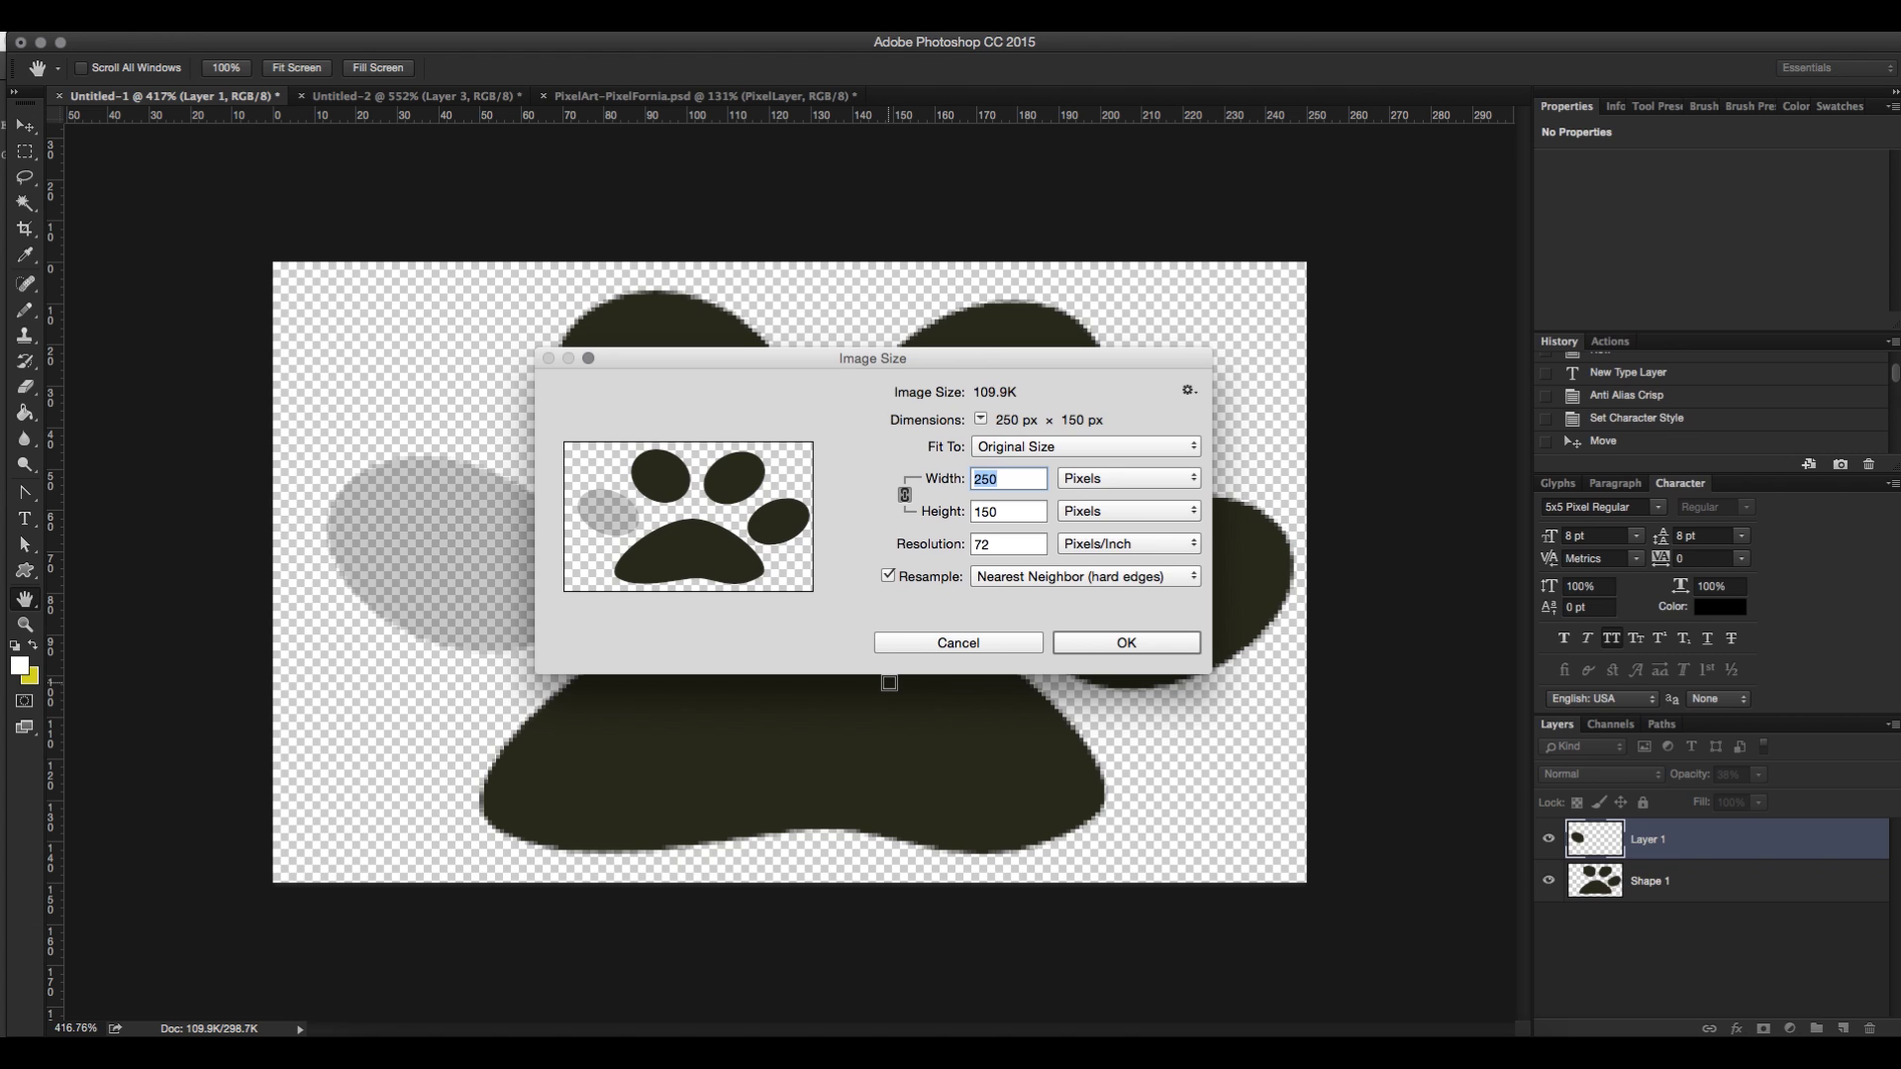
pyautogui.click(956, 643)
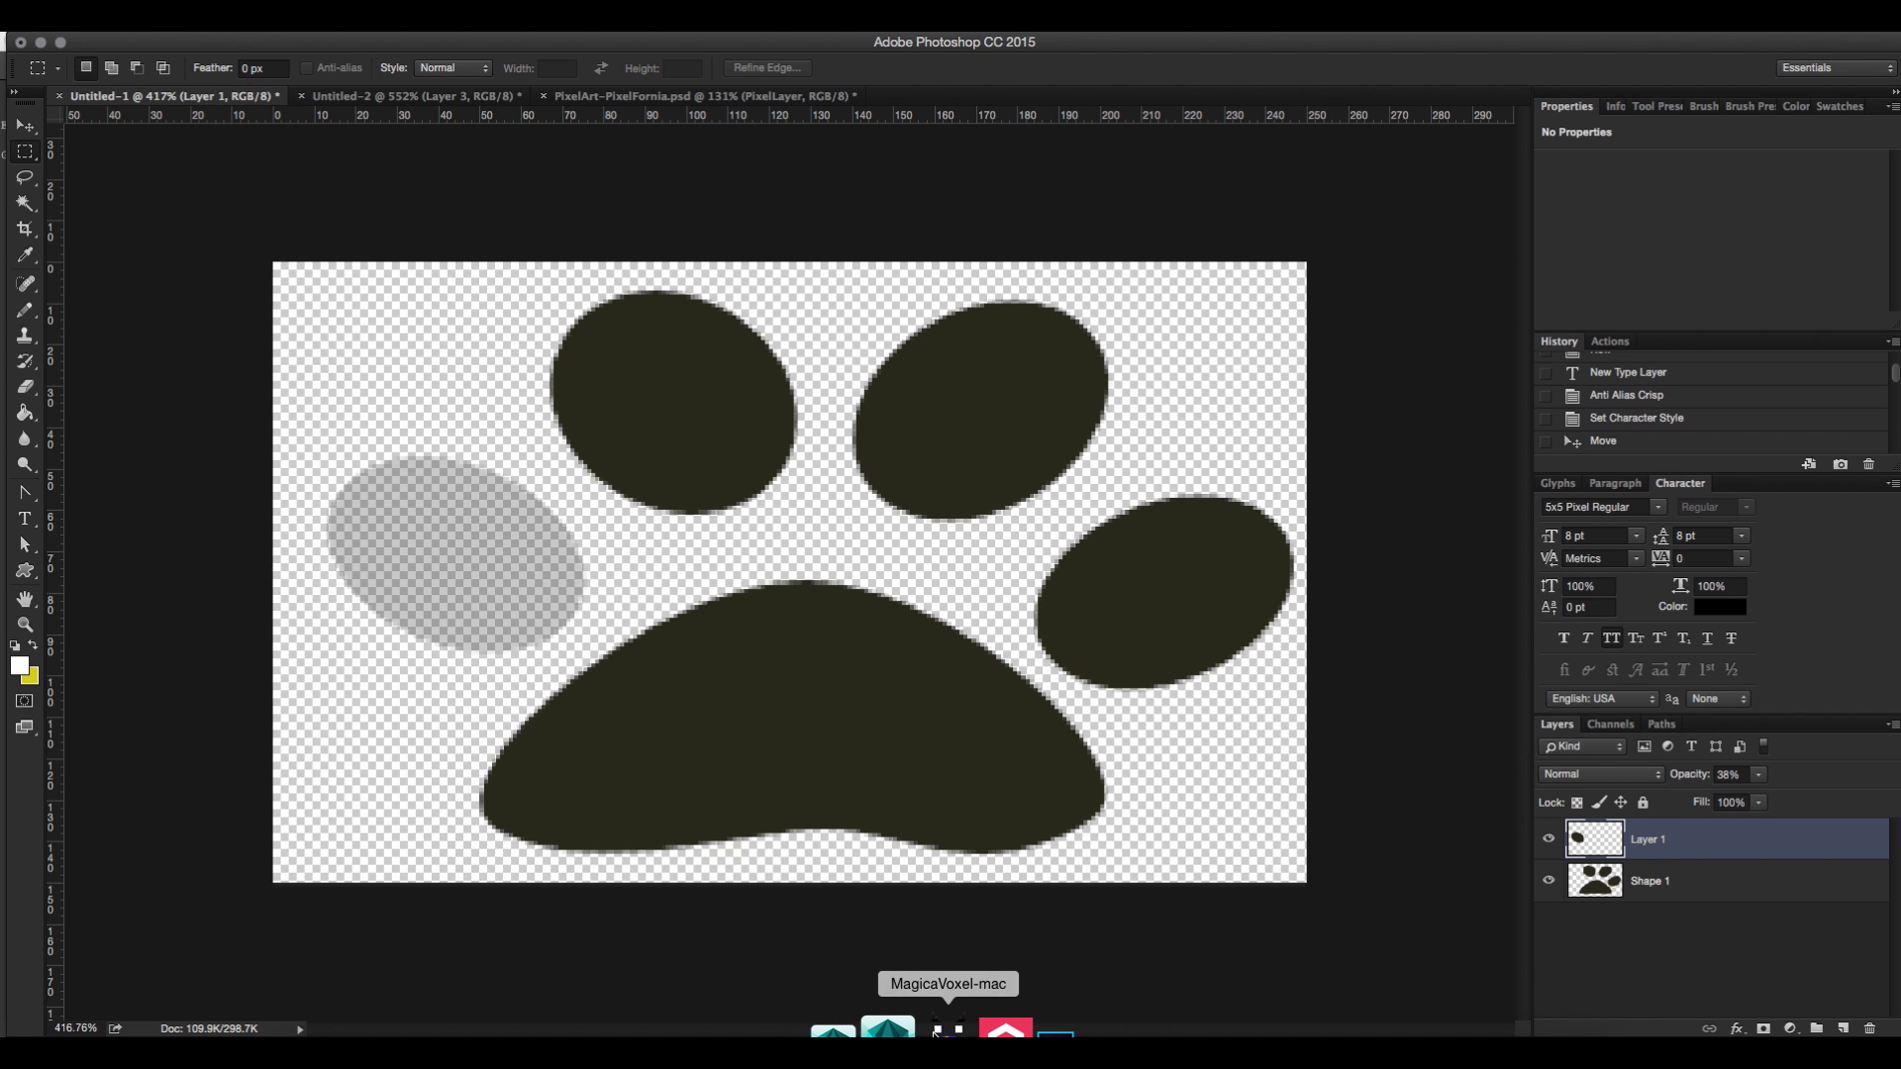
# - Import paw.png into MagicaVoxel as a flat voxel model
pyautogui.click(935, 1032)
pyautogui.click(190, 31)
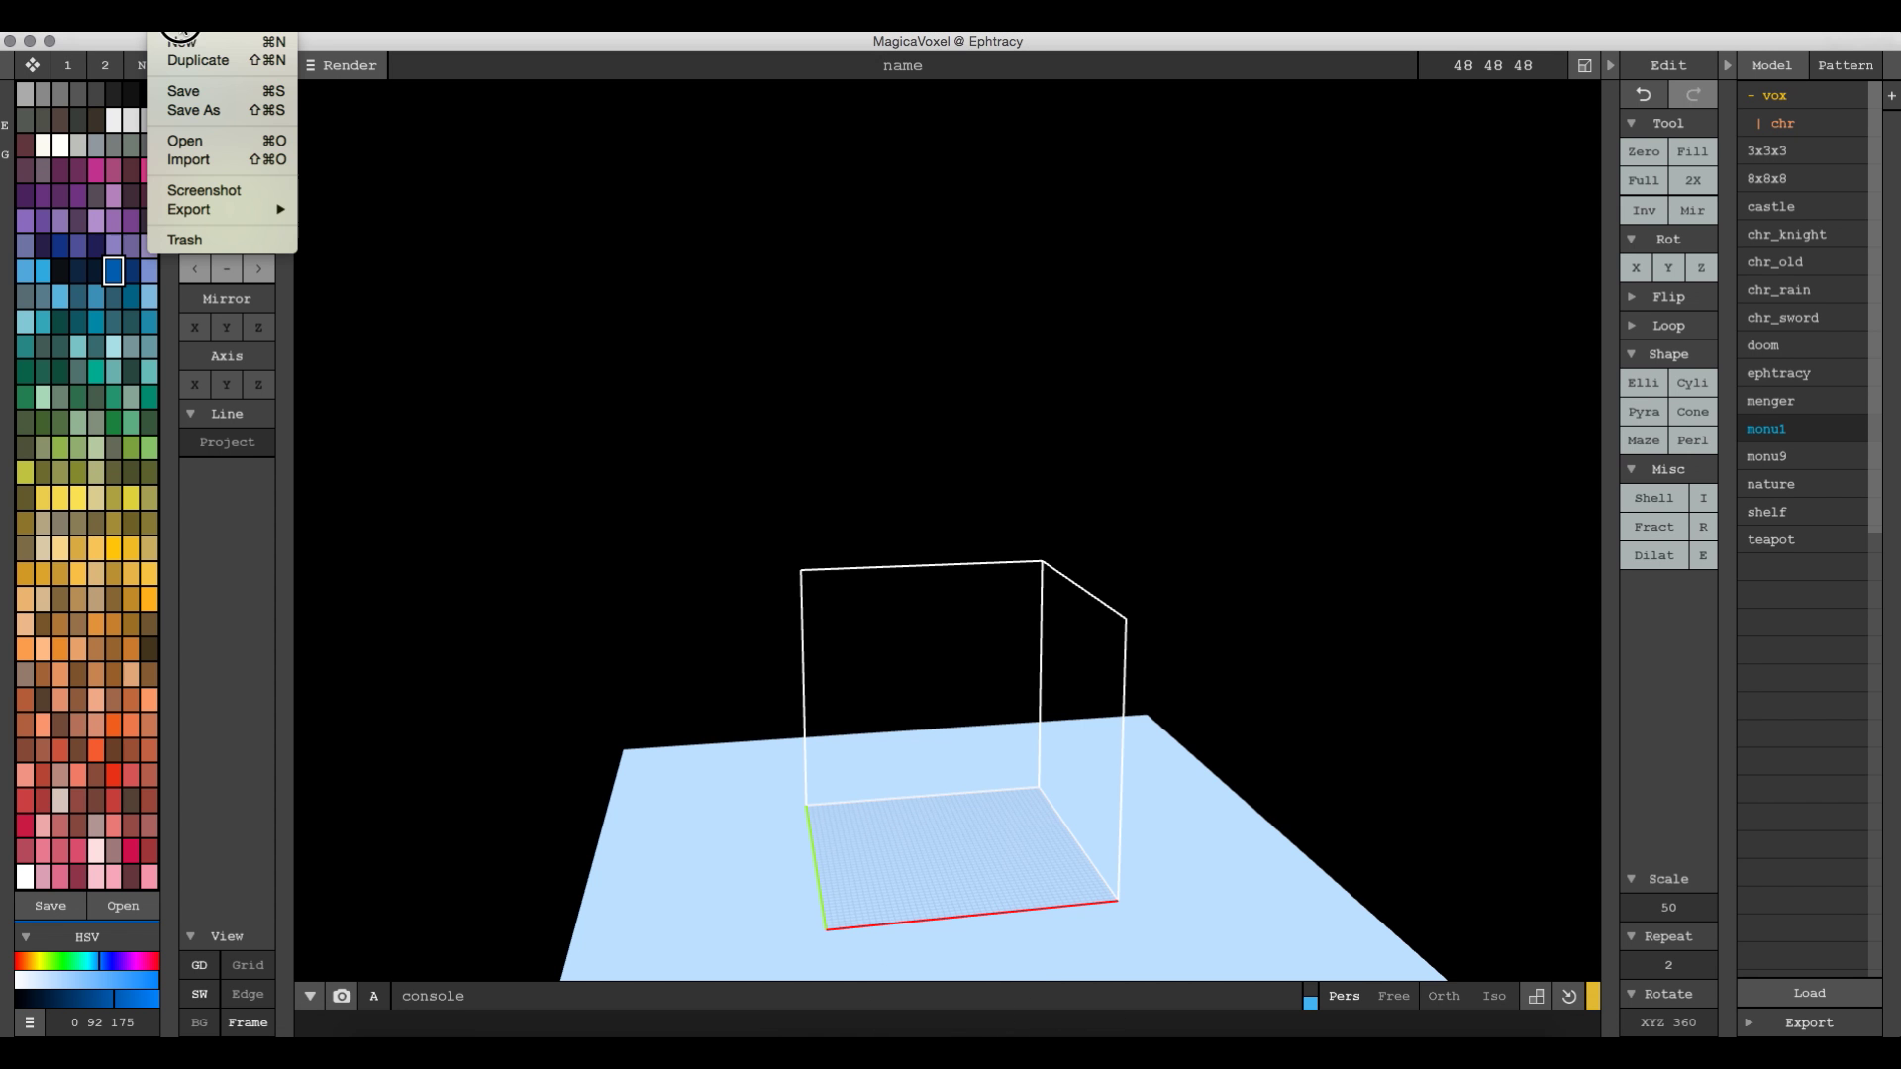
pyautogui.click(218, 162)
pyautogui.click(855, 270)
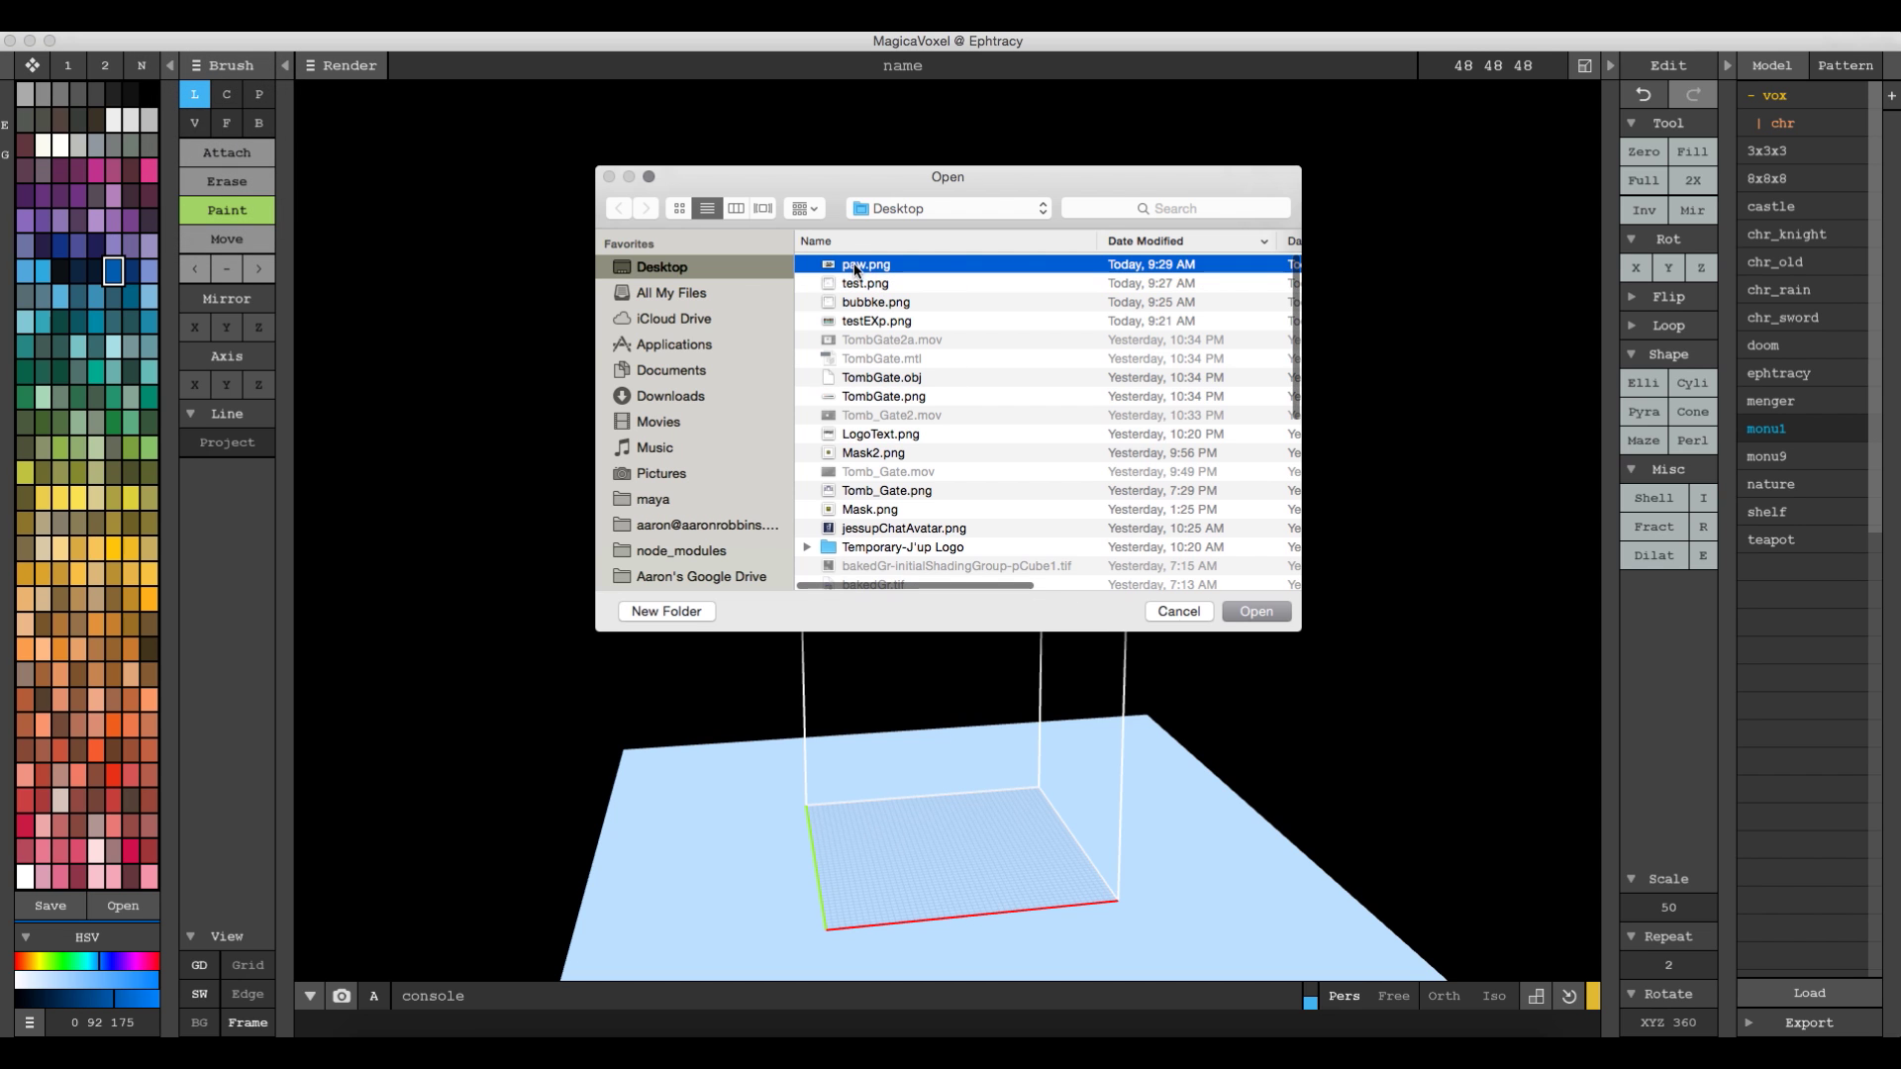
pyautogui.click(1265, 613)
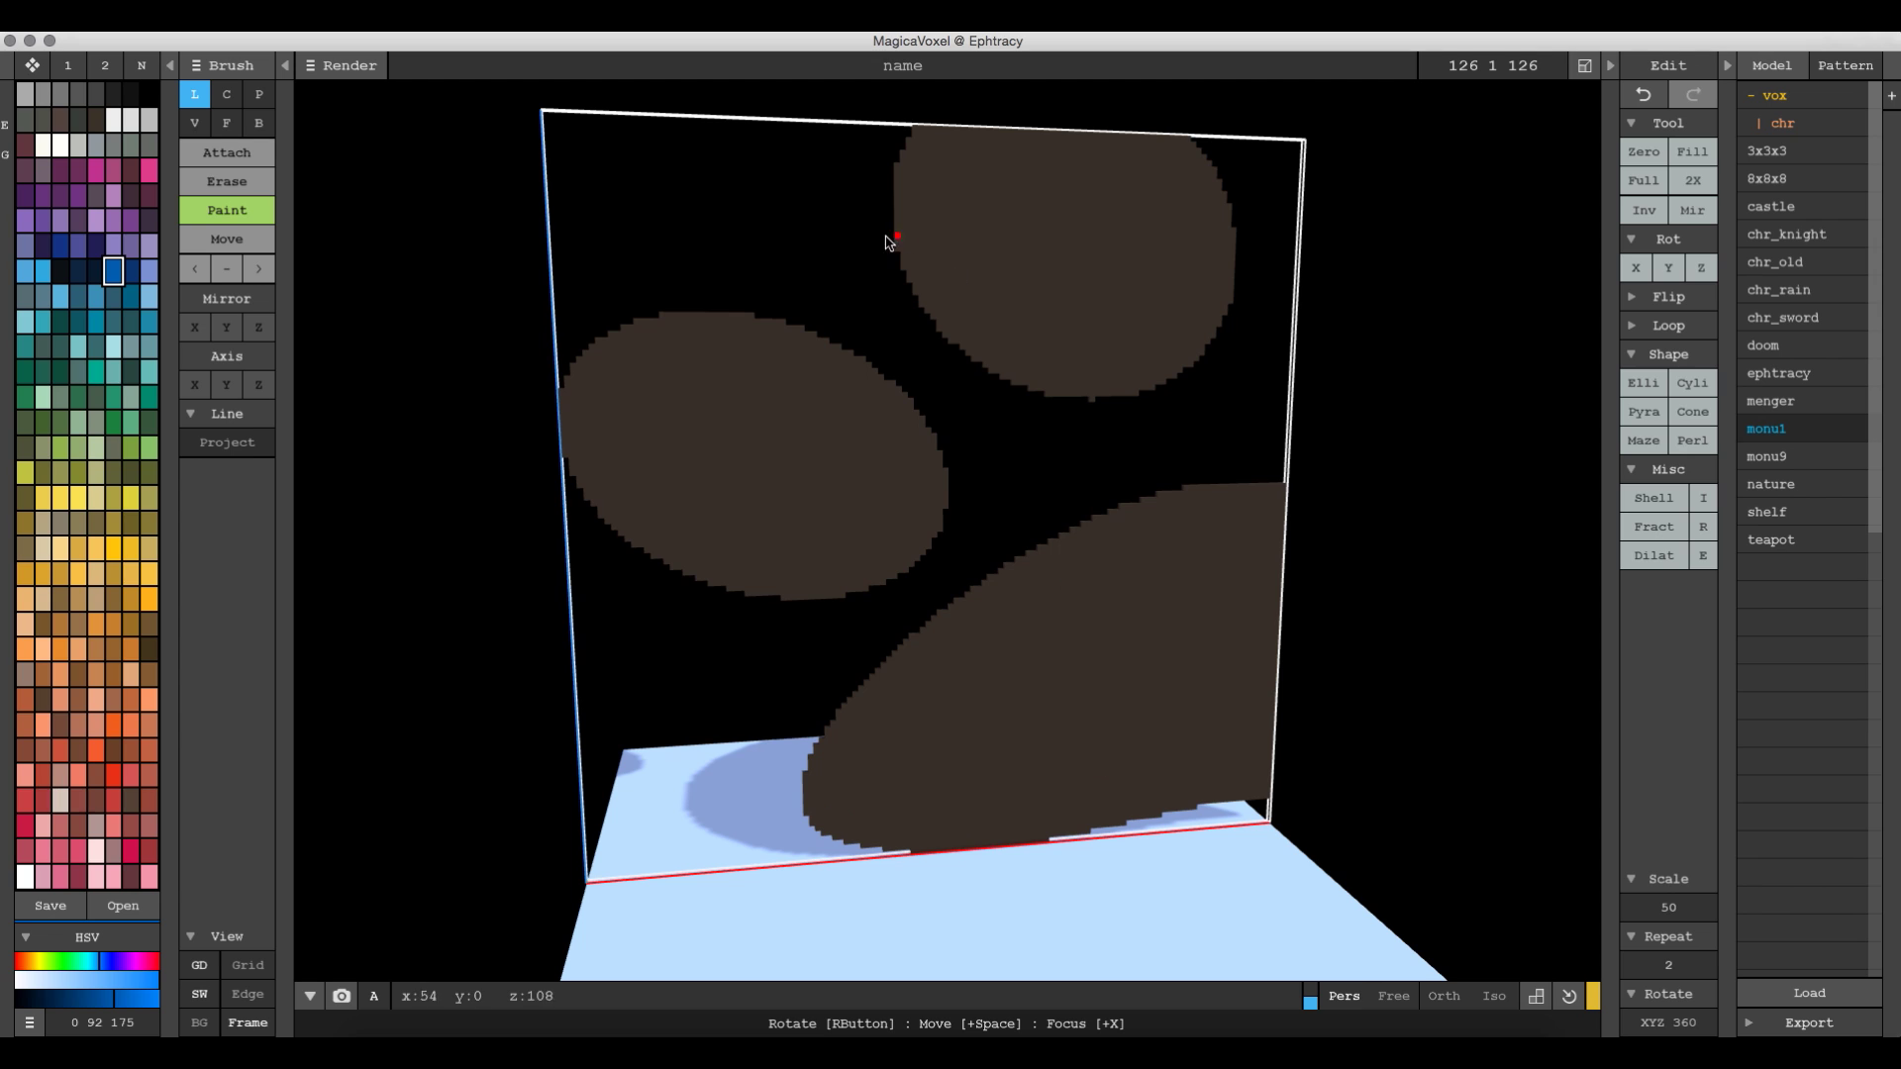
# - Enlarge the model box to 126 × 126 × 126 and orbit to view it
pyautogui.click(1418, 65)
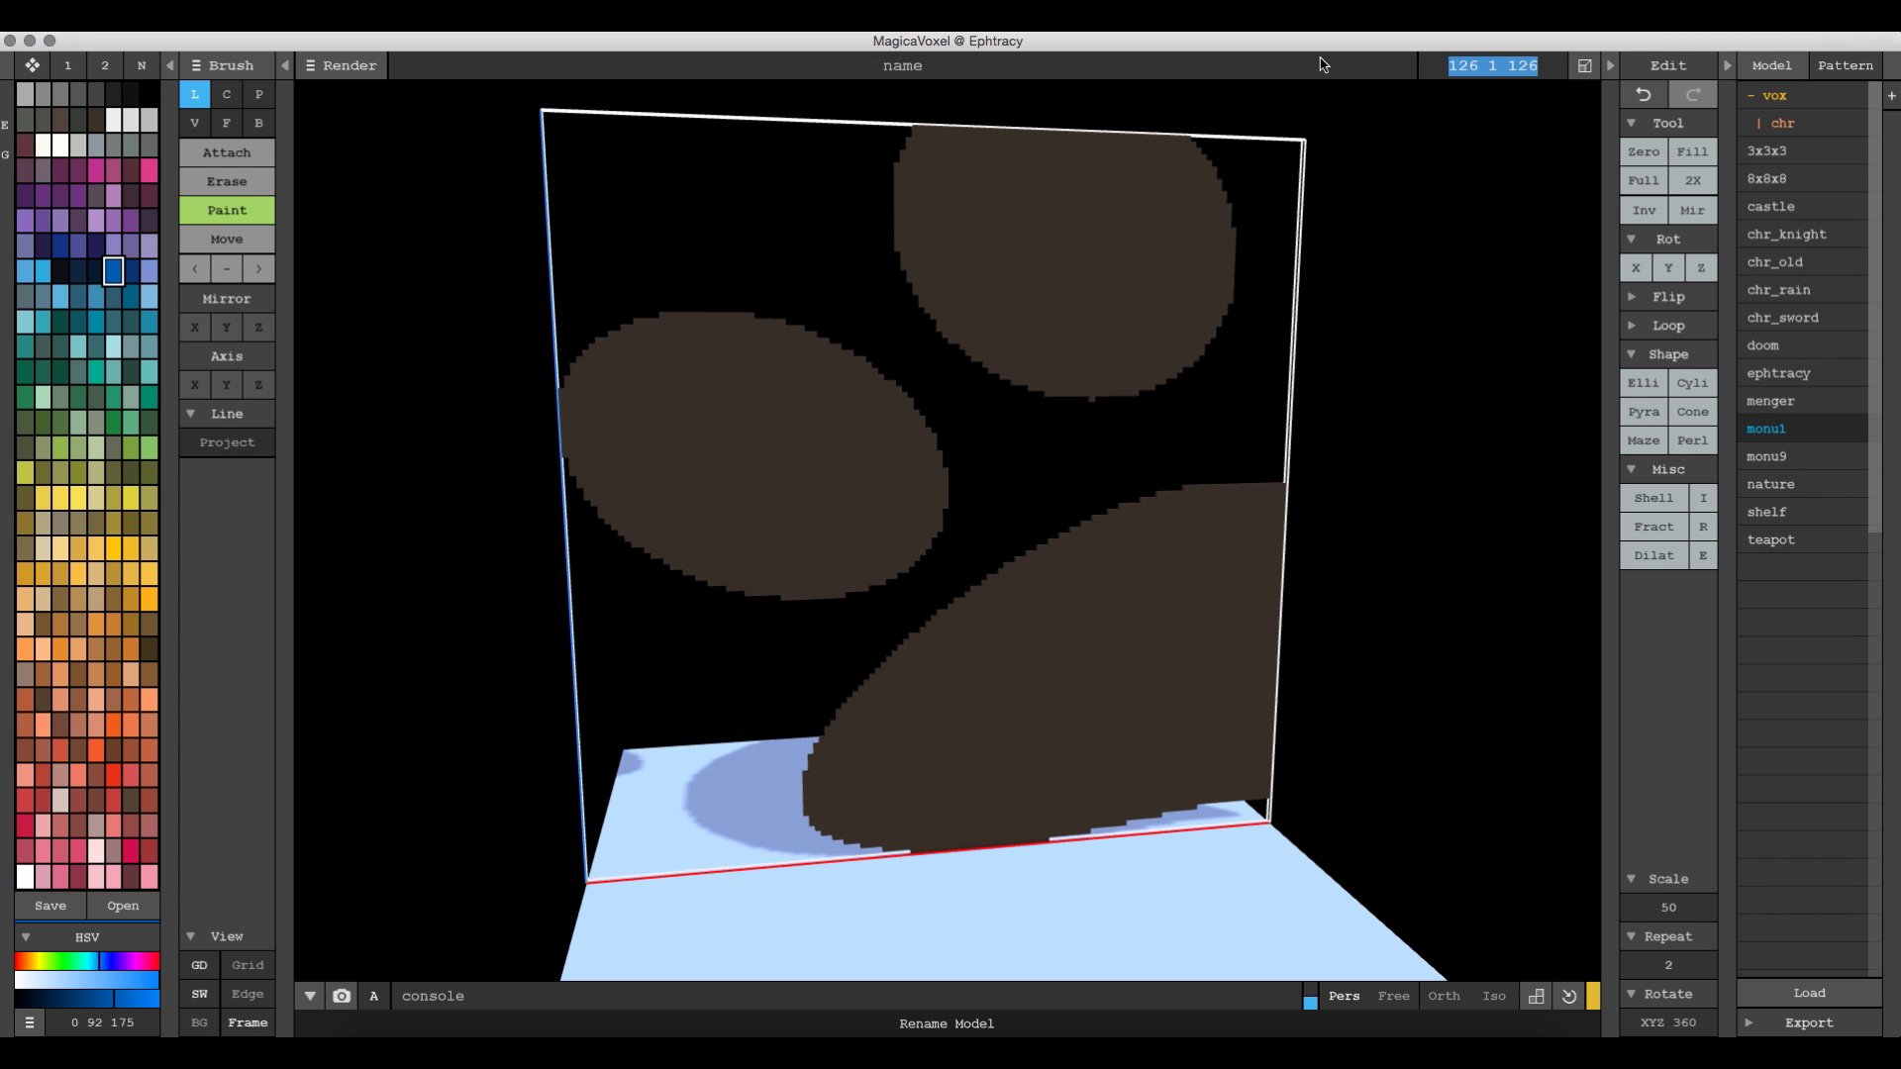
pyautogui.write('126 126 126')
pyautogui.press('Return')
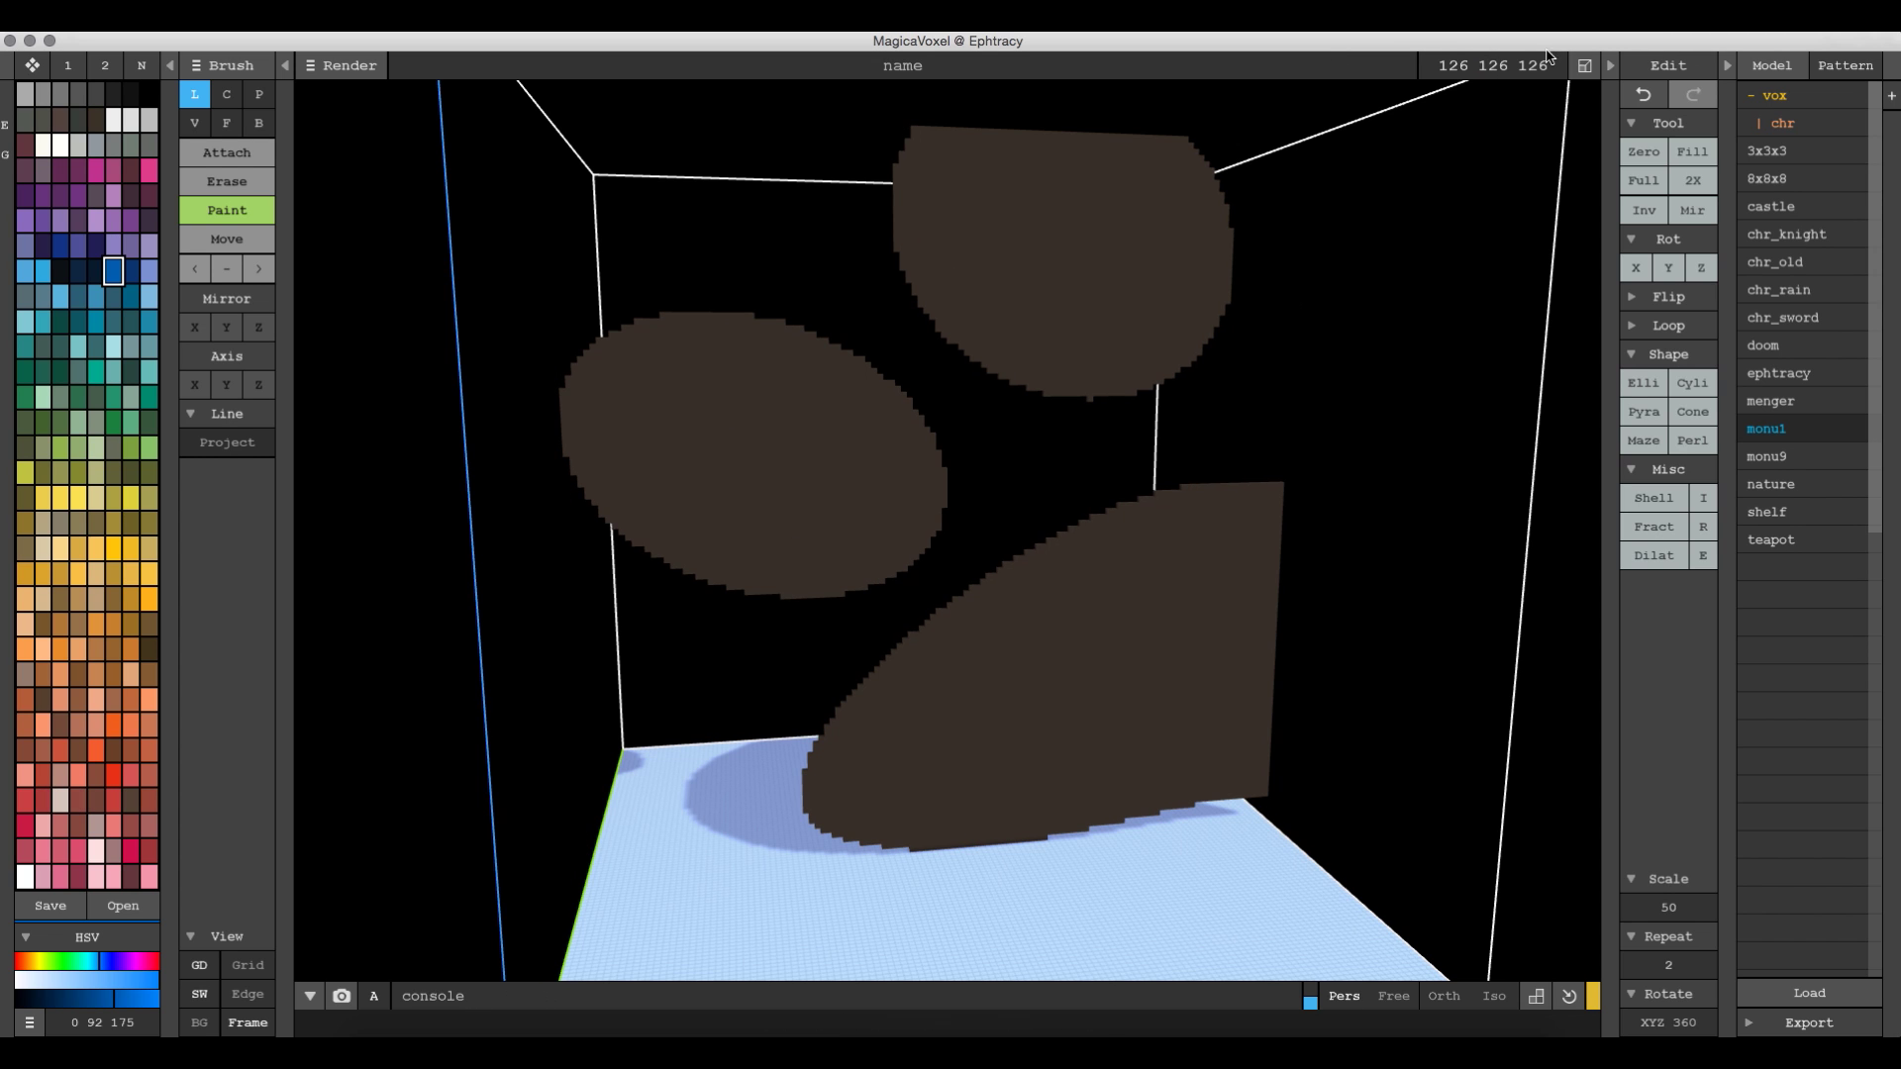
pyautogui.moveTo(993, 498)
pyautogui.mouseDown(button='right')
pyautogui.moveTo(1053, 496)
pyautogui.moveTo(1029, 490)
pyautogui.mouseUp(button='right')
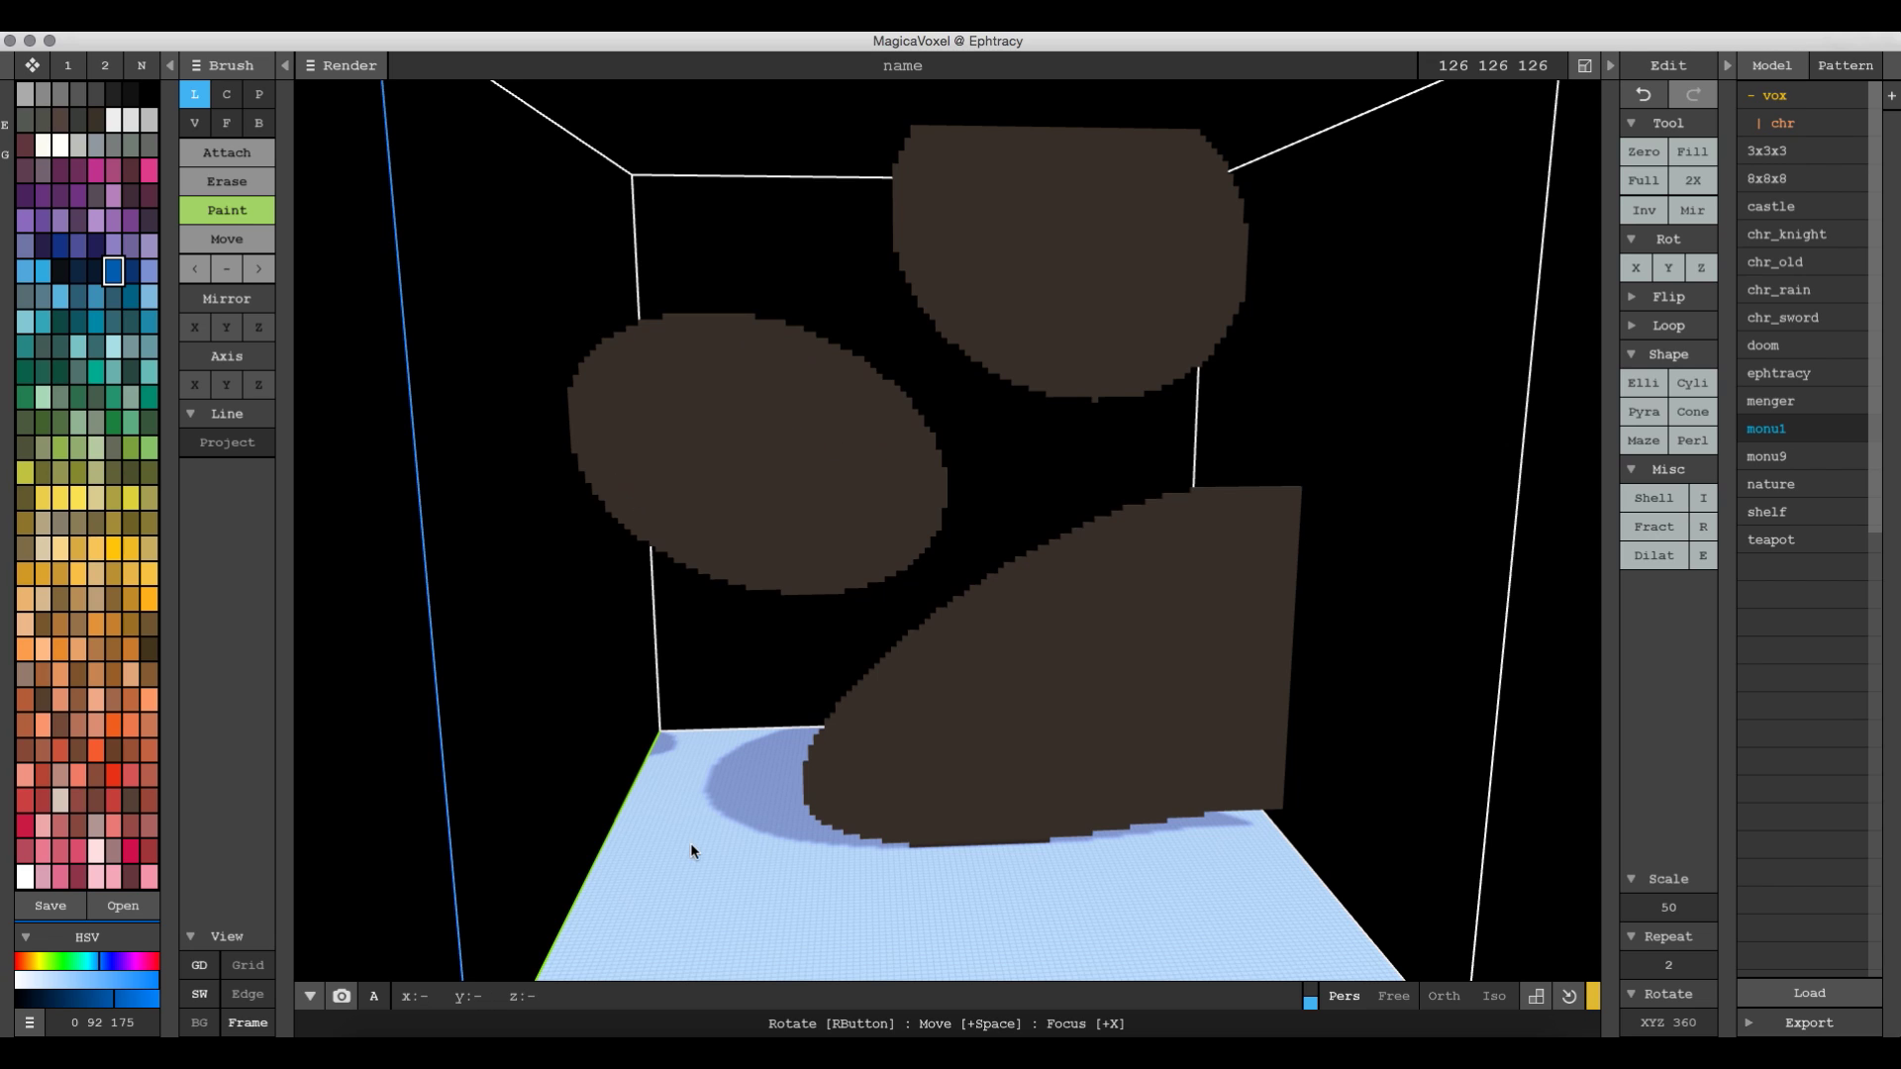
# - Bring up the Untitled-2 girl artwork and confirm its 126 × 126 px image size
pyautogui.click(1000, 1032)
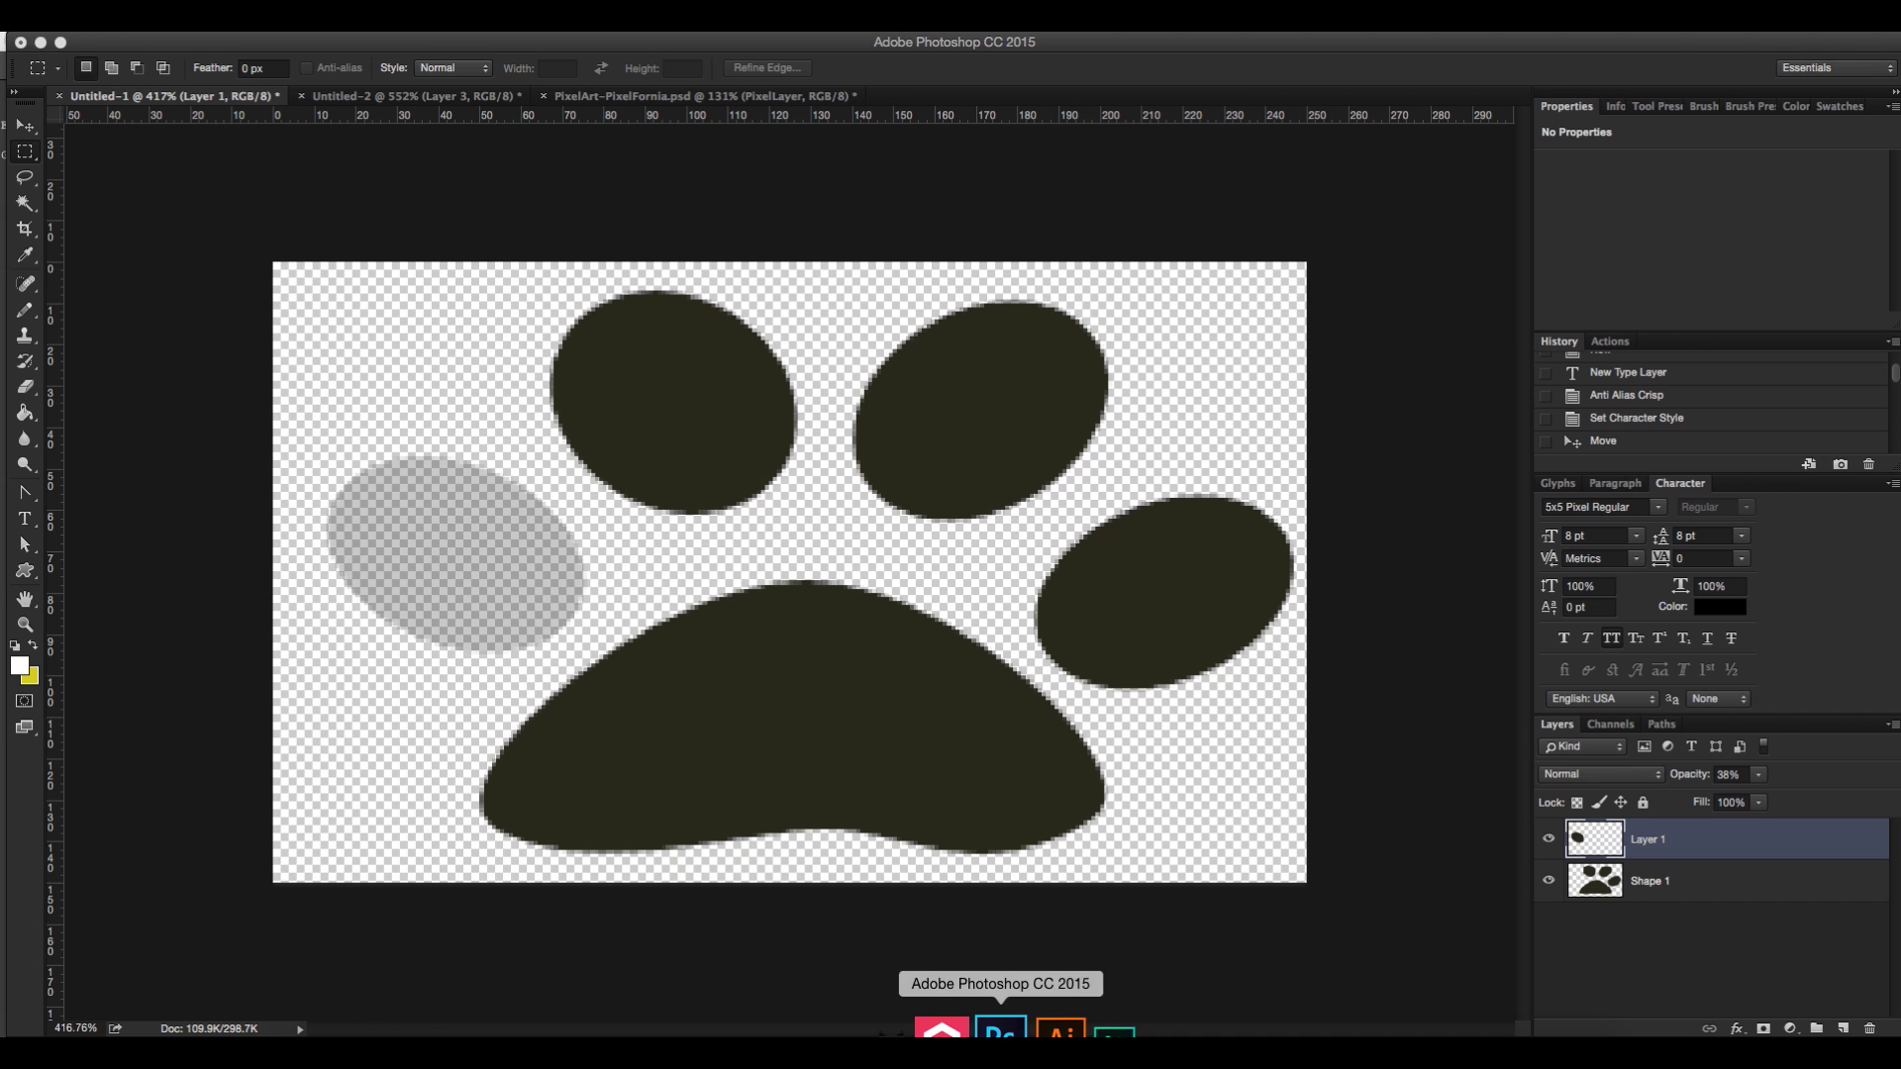
pyautogui.click(359, 98)
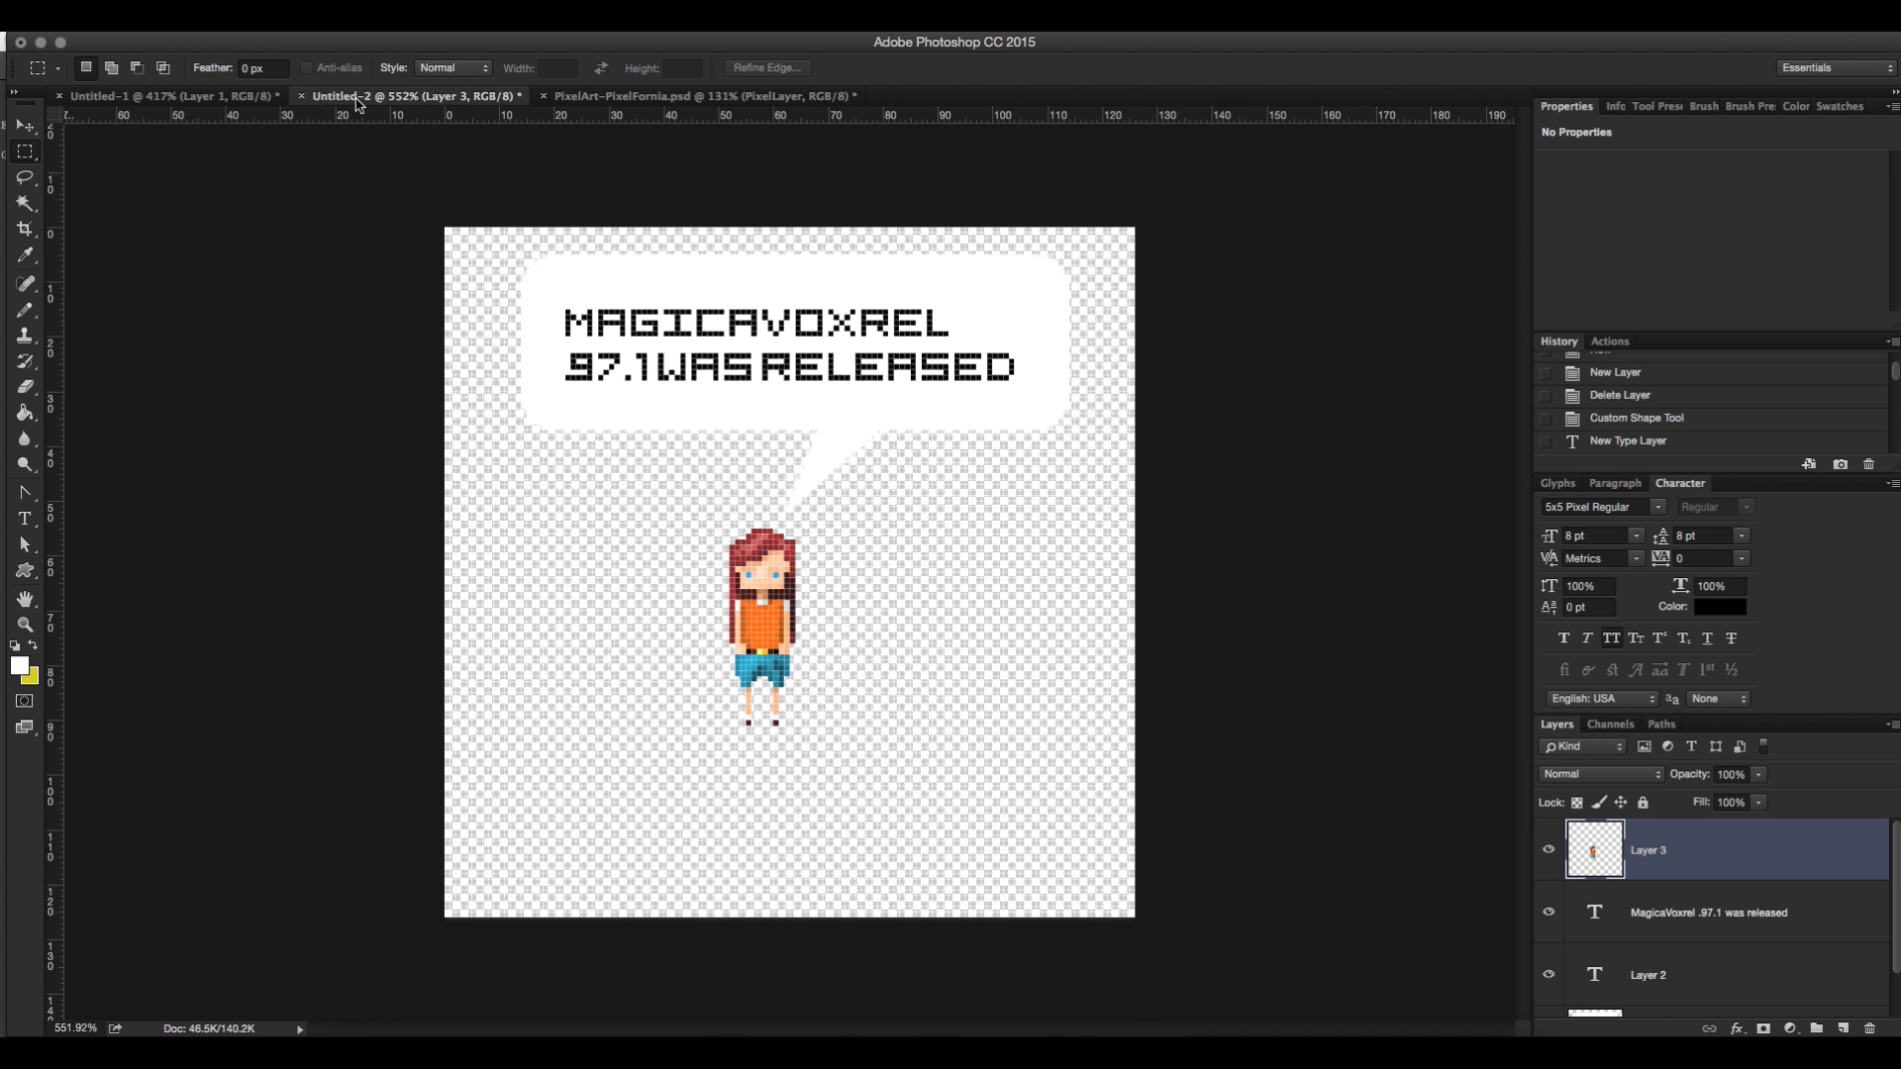
pyautogui.click(250, 32)
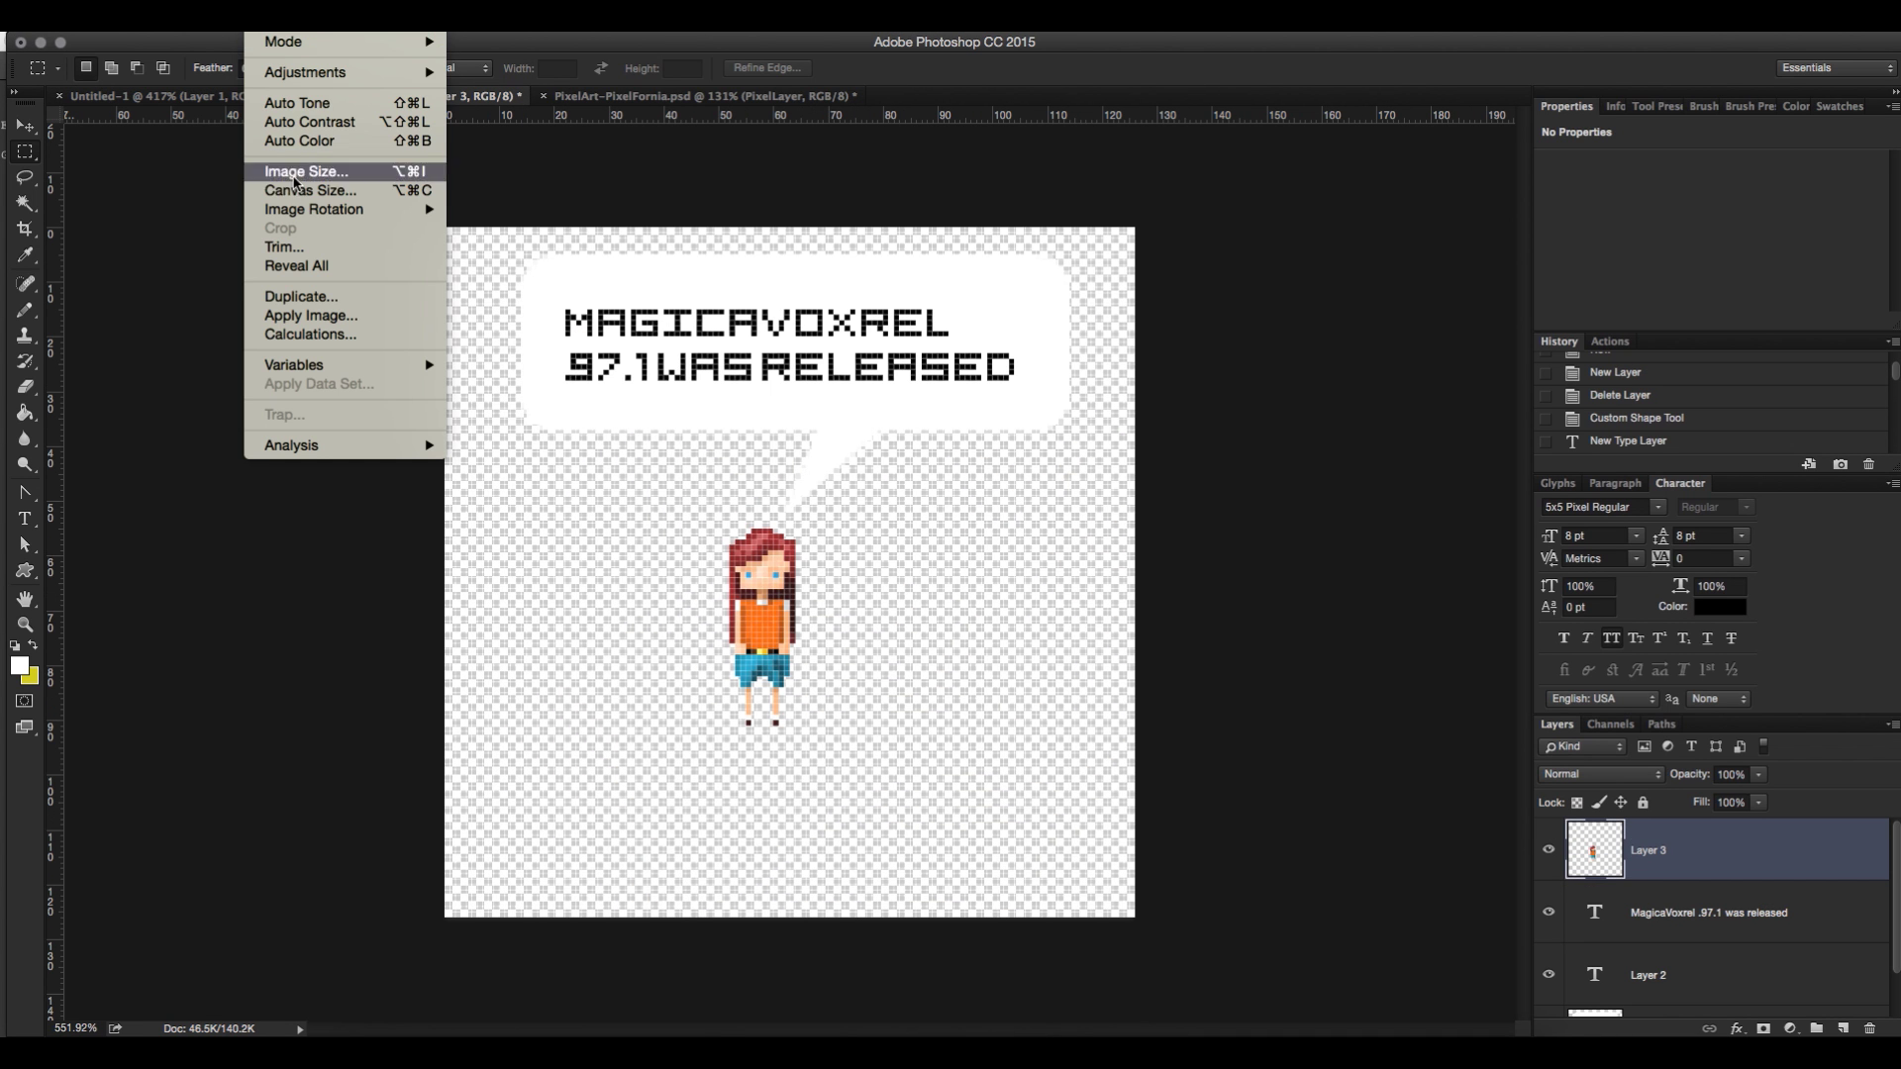
pyautogui.click(294, 174)
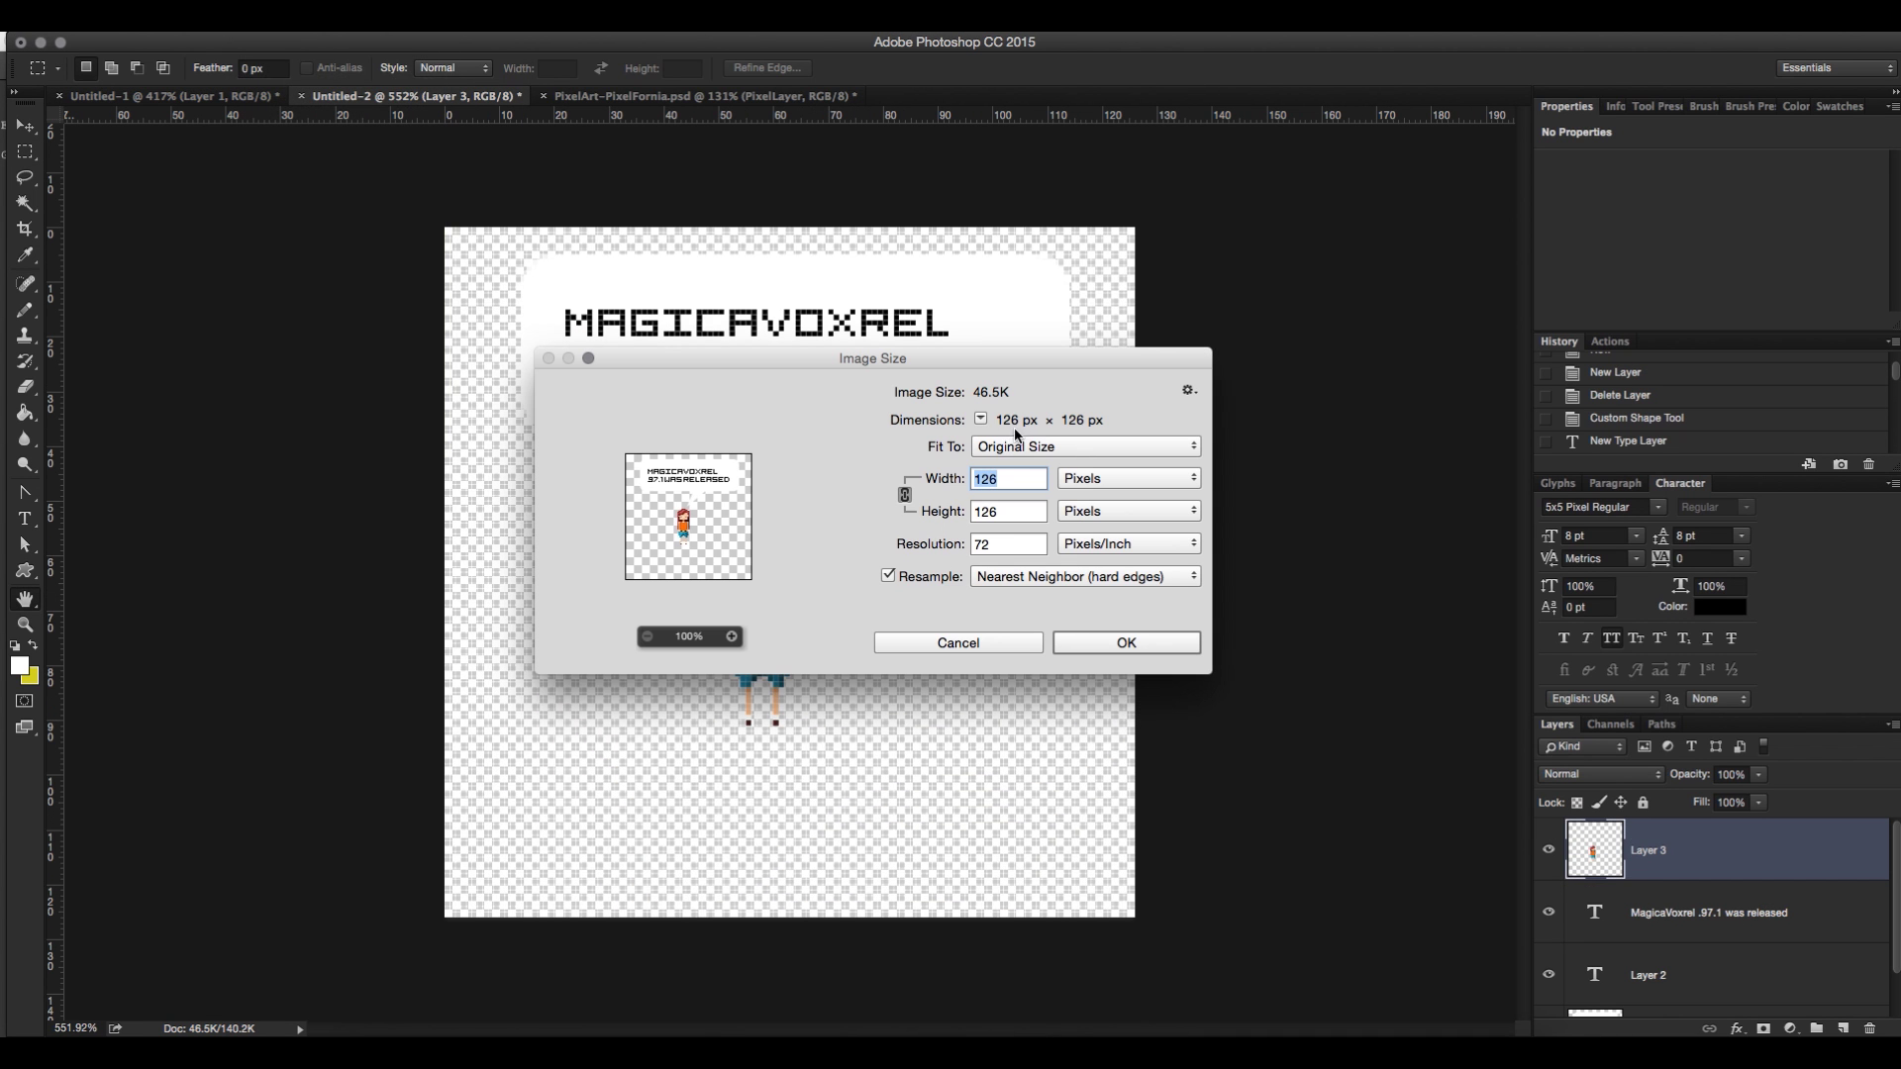
pyautogui.click(1109, 644)
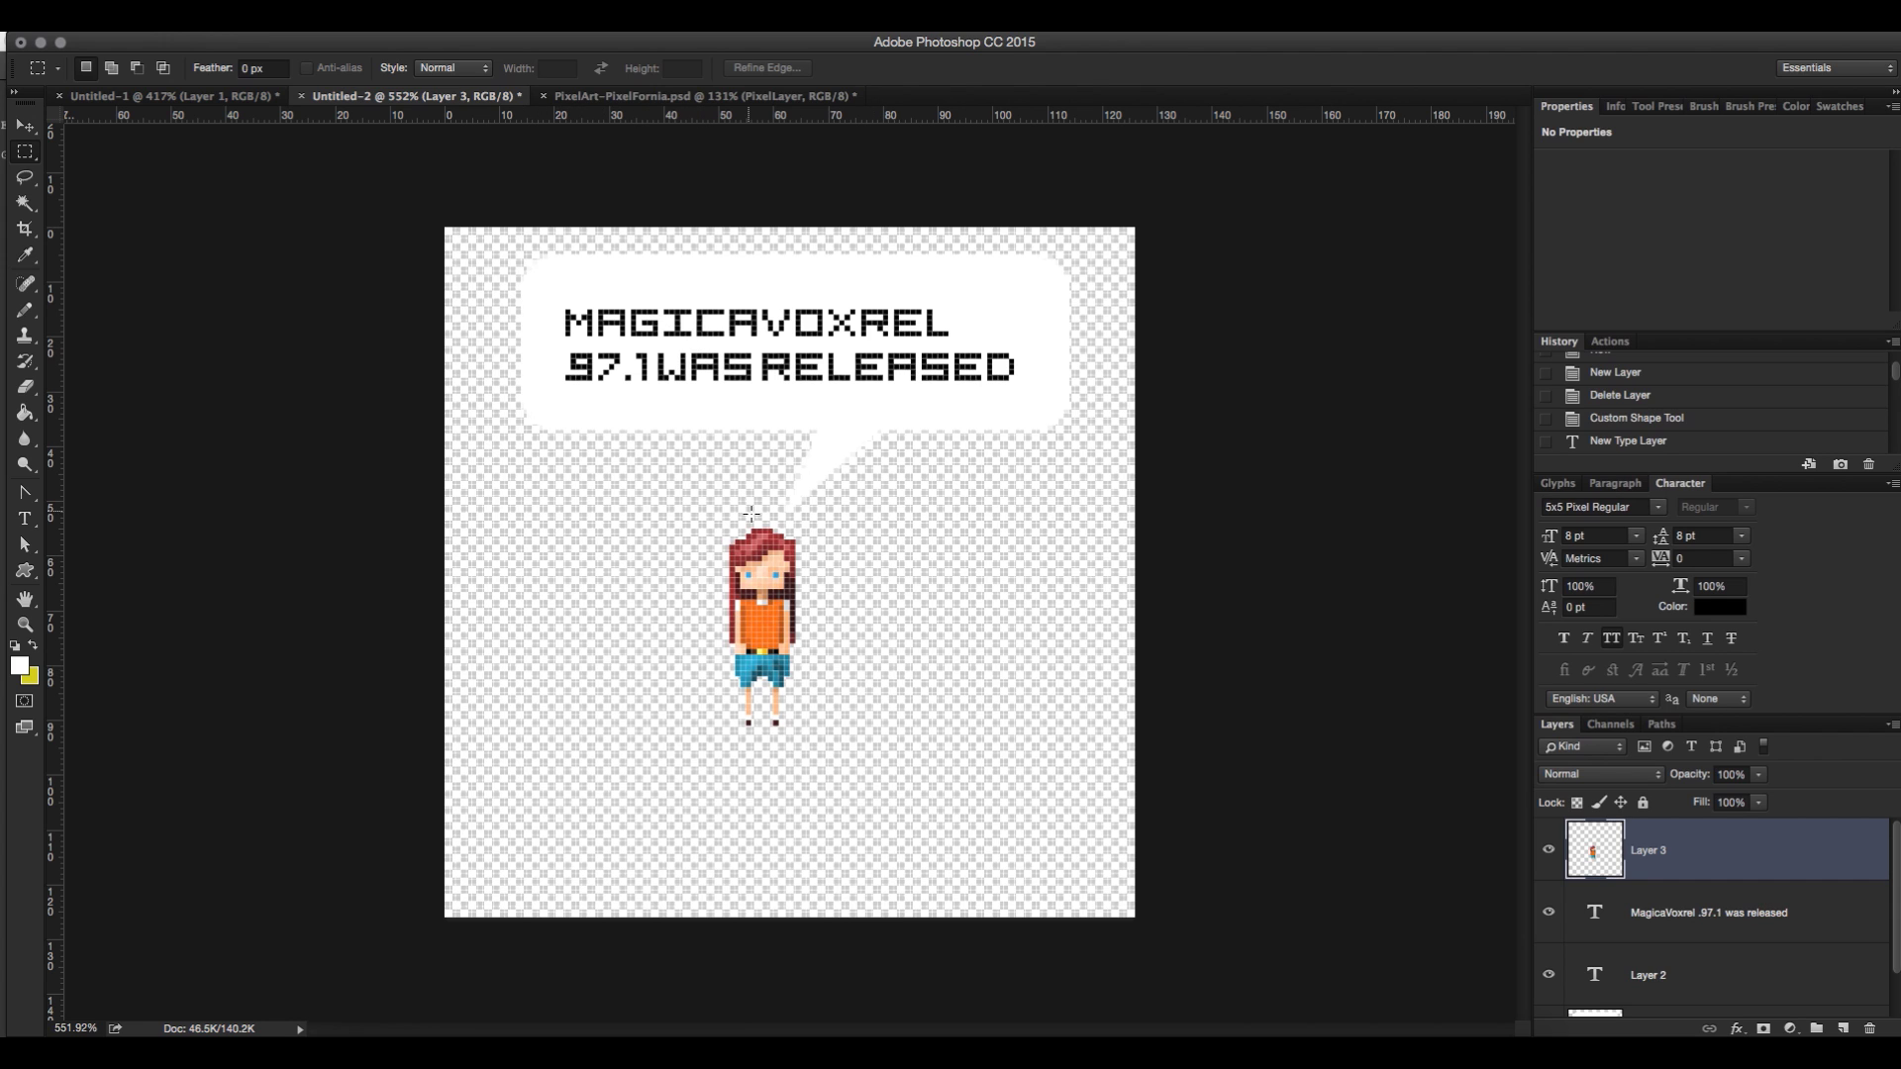
# - Select the grass tile on the PixelArt-PixelFornia.psd sprite sheet
pyautogui.click(587, 101)
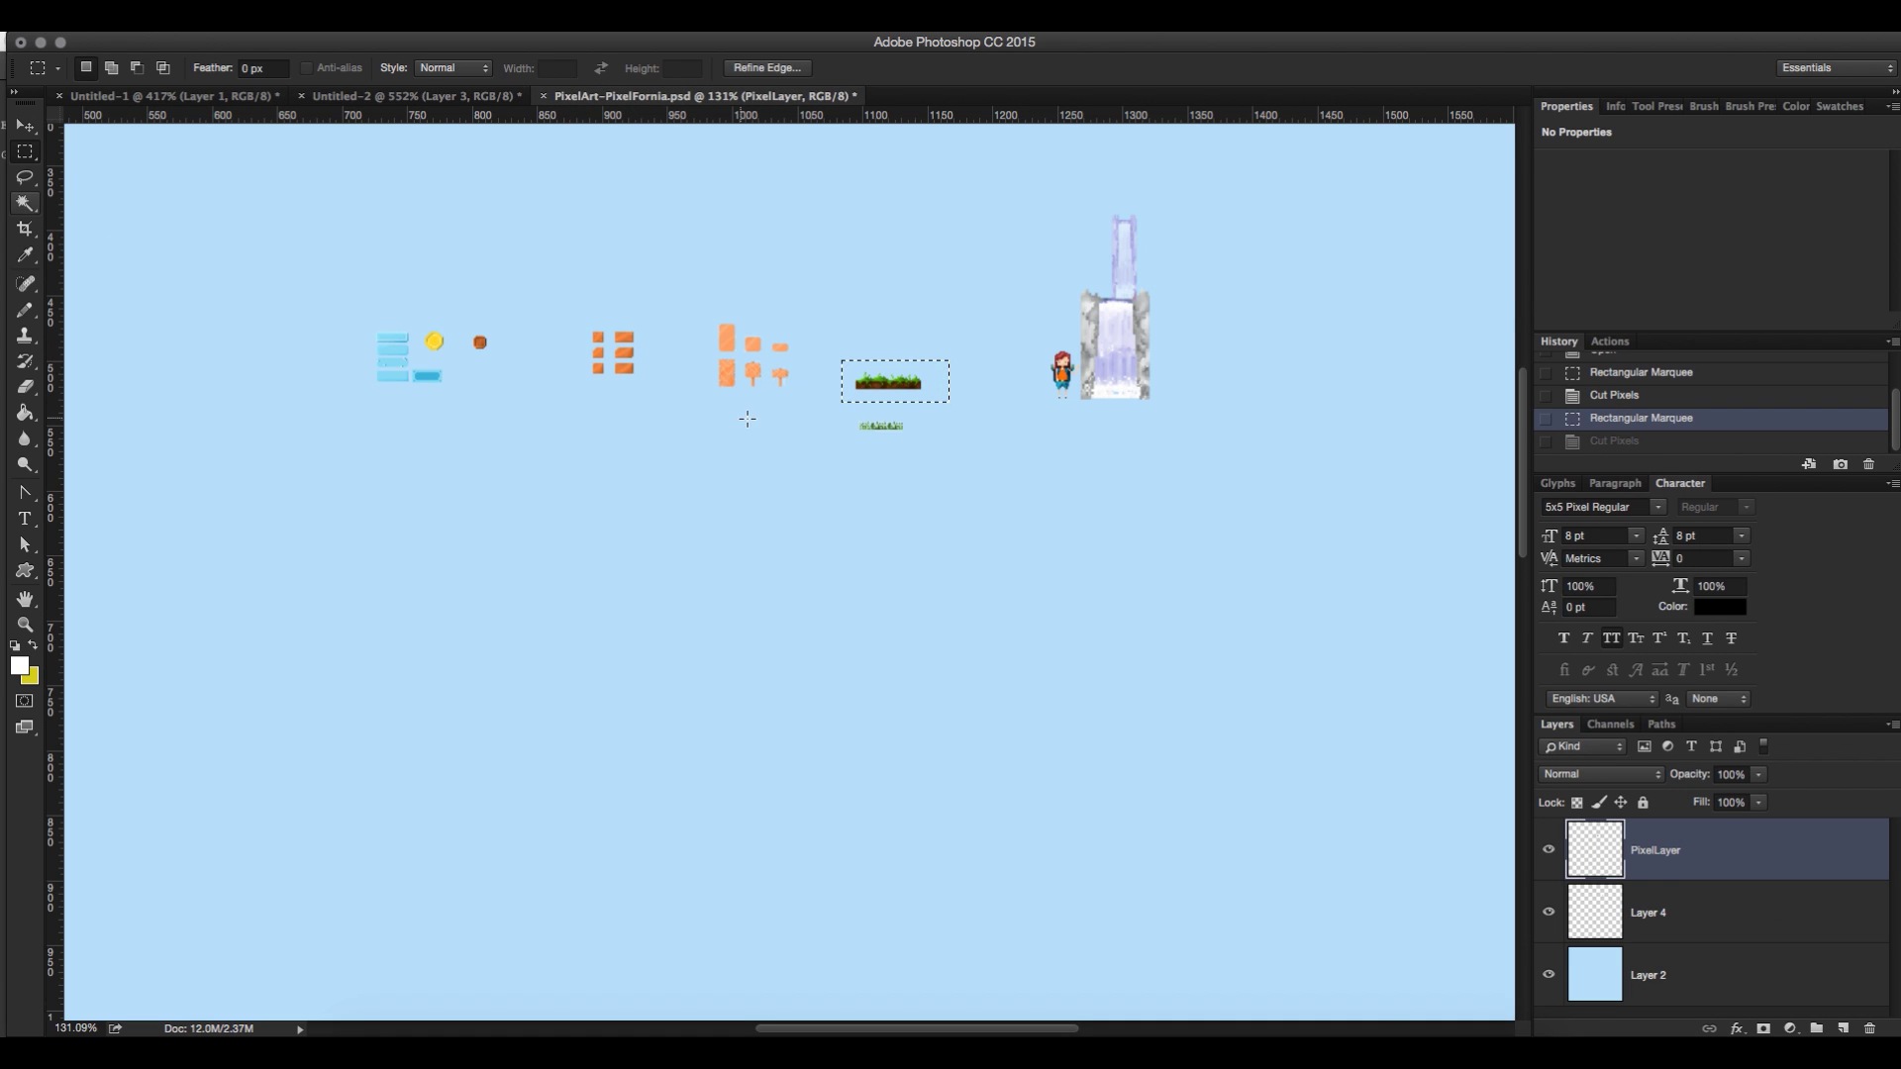
pyautogui.click(802, 356)
pyautogui.moveTo(820, 337); pyautogui.dragTo(948, 398)
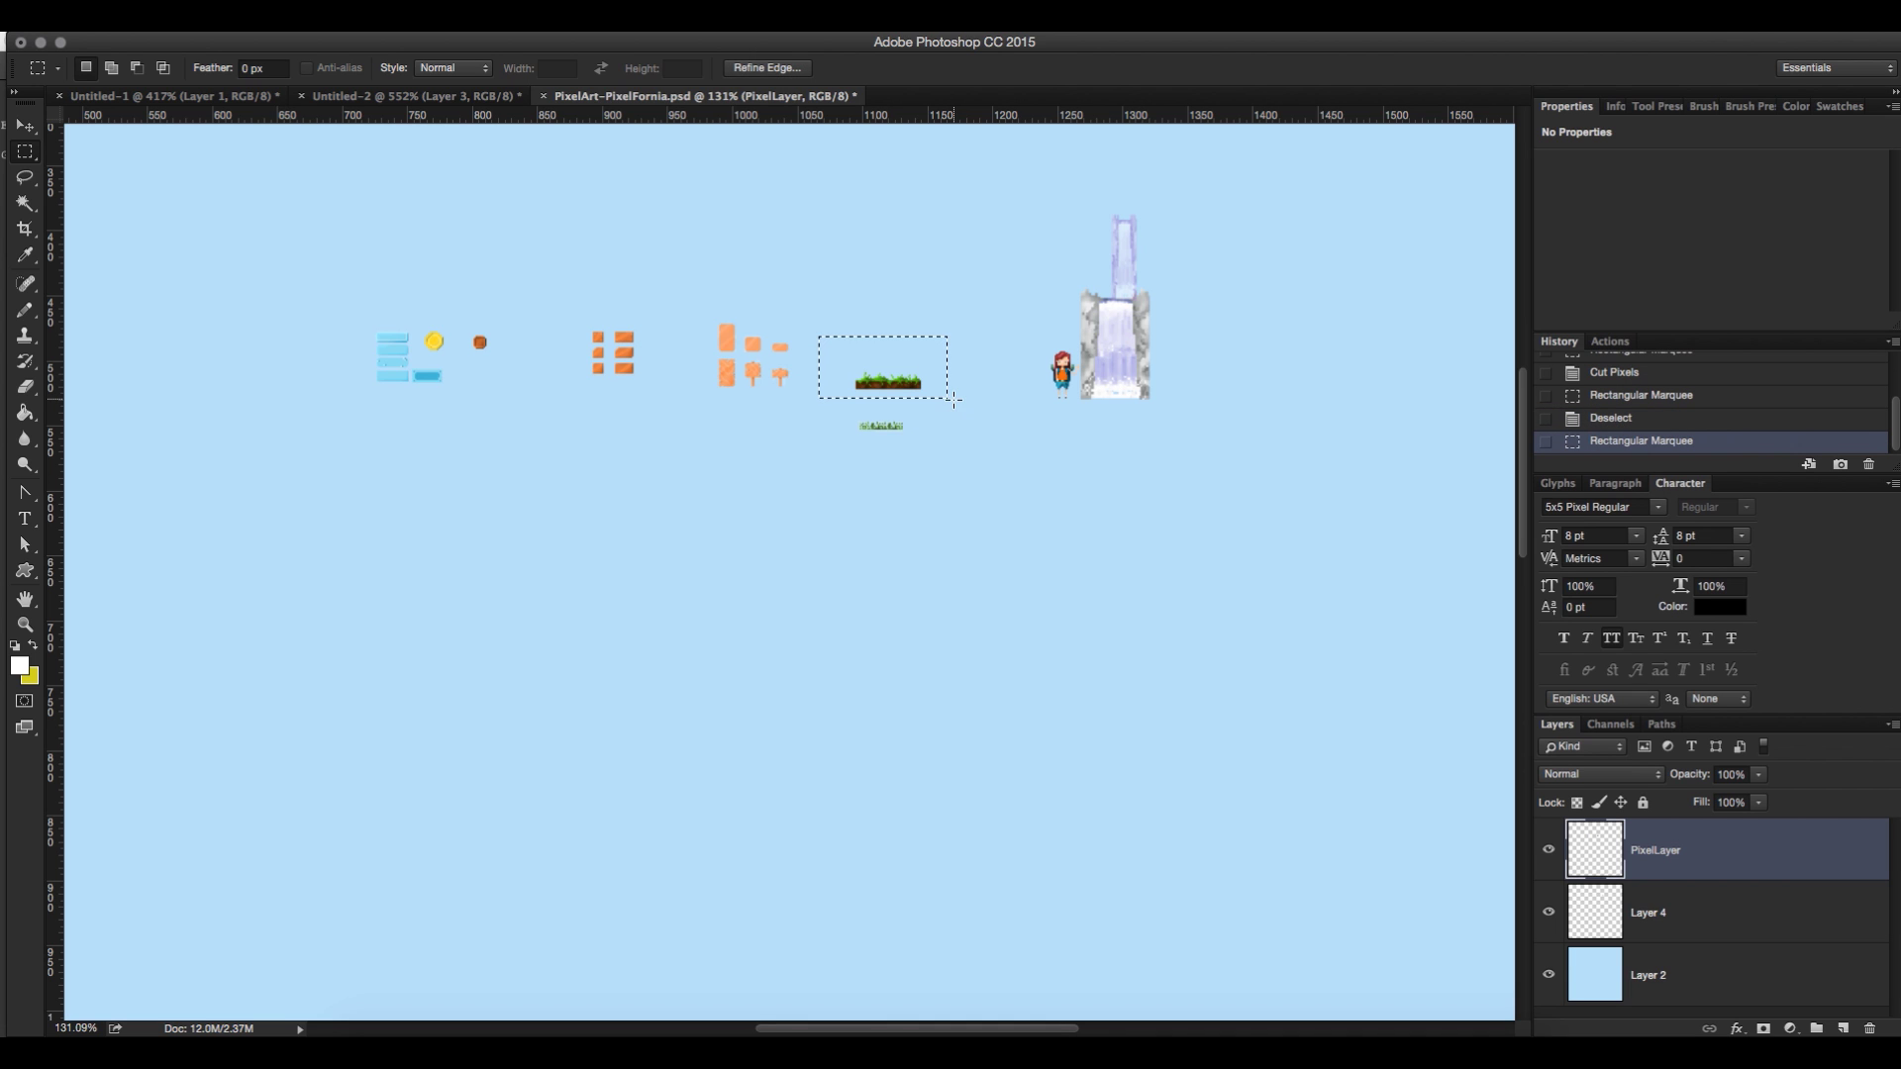
# - Paste the grass into Untitled-2 as Layer 4, below the girl, and move it under her feet
pyautogui.click(434, 96)
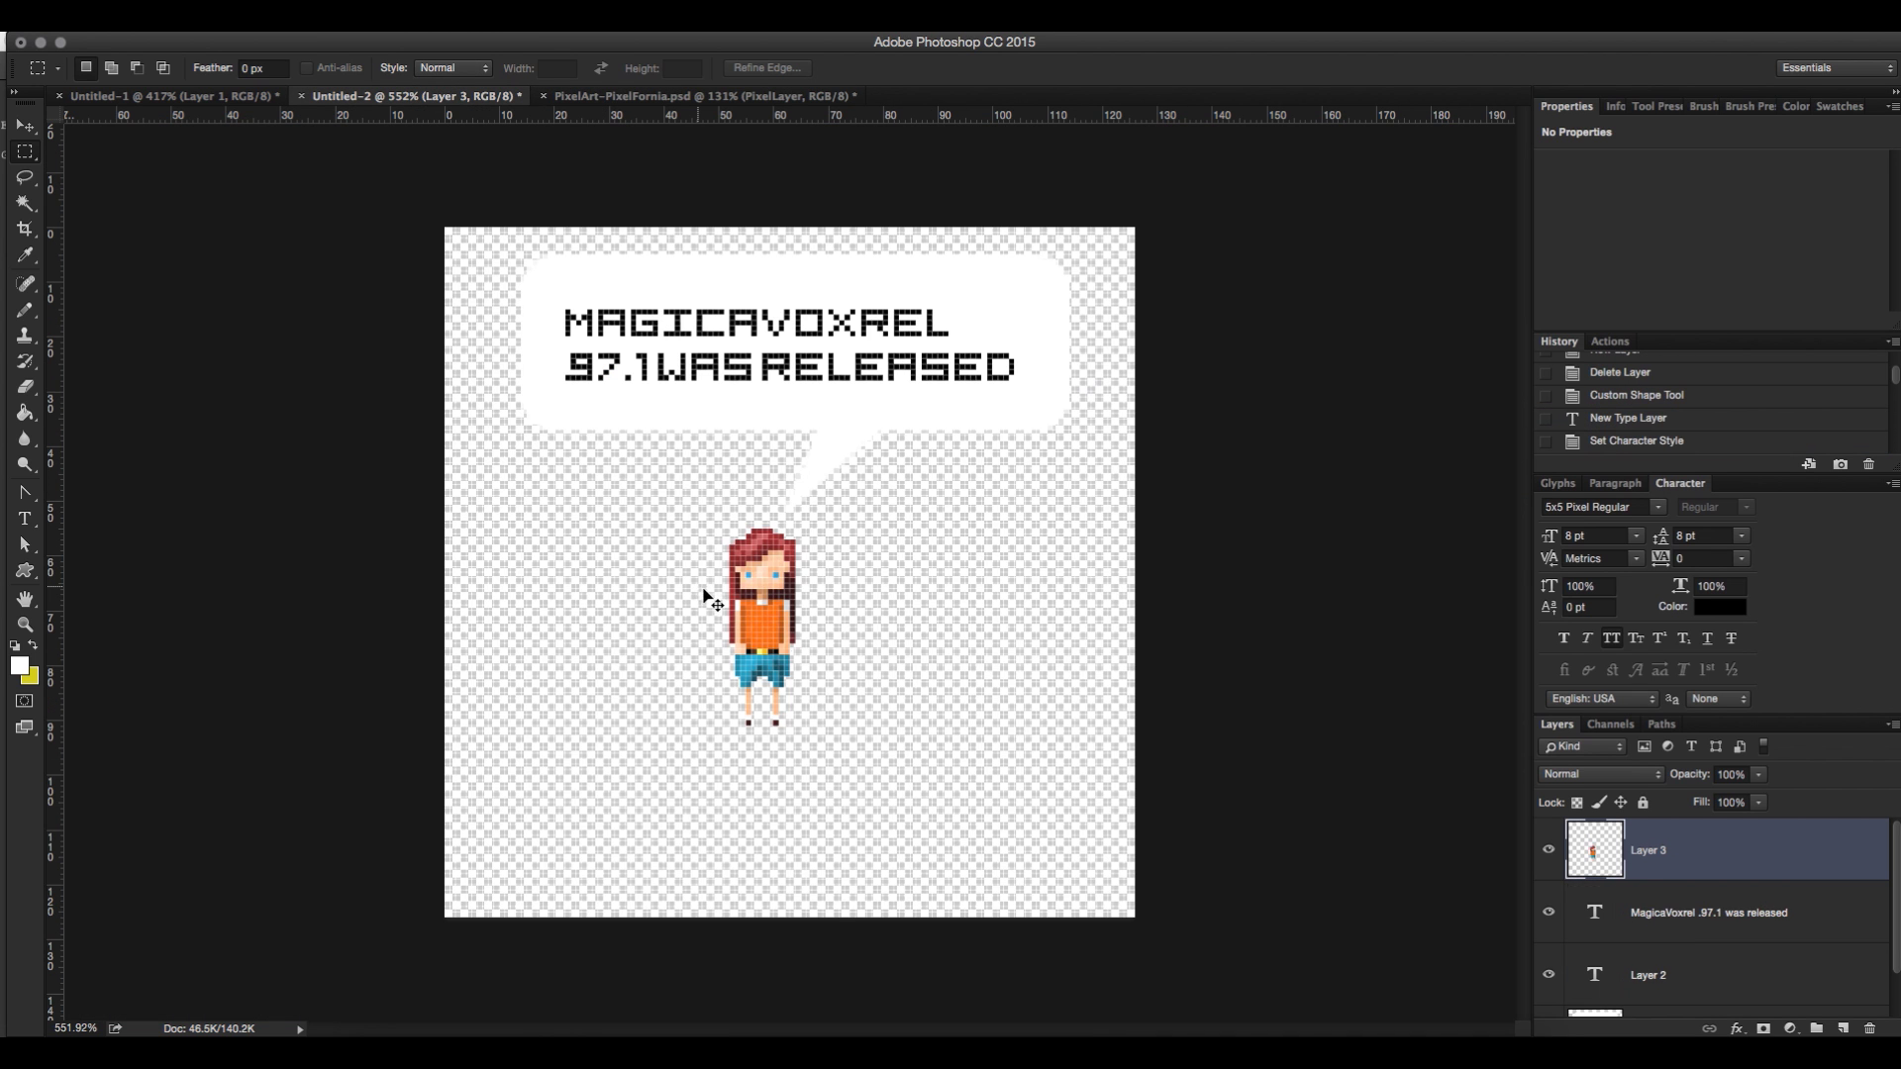
pyautogui.press('super+v')
pyautogui.moveTo(1667, 857); pyautogui.dragTo(1664, 957)
pyautogui.click(22, 129)
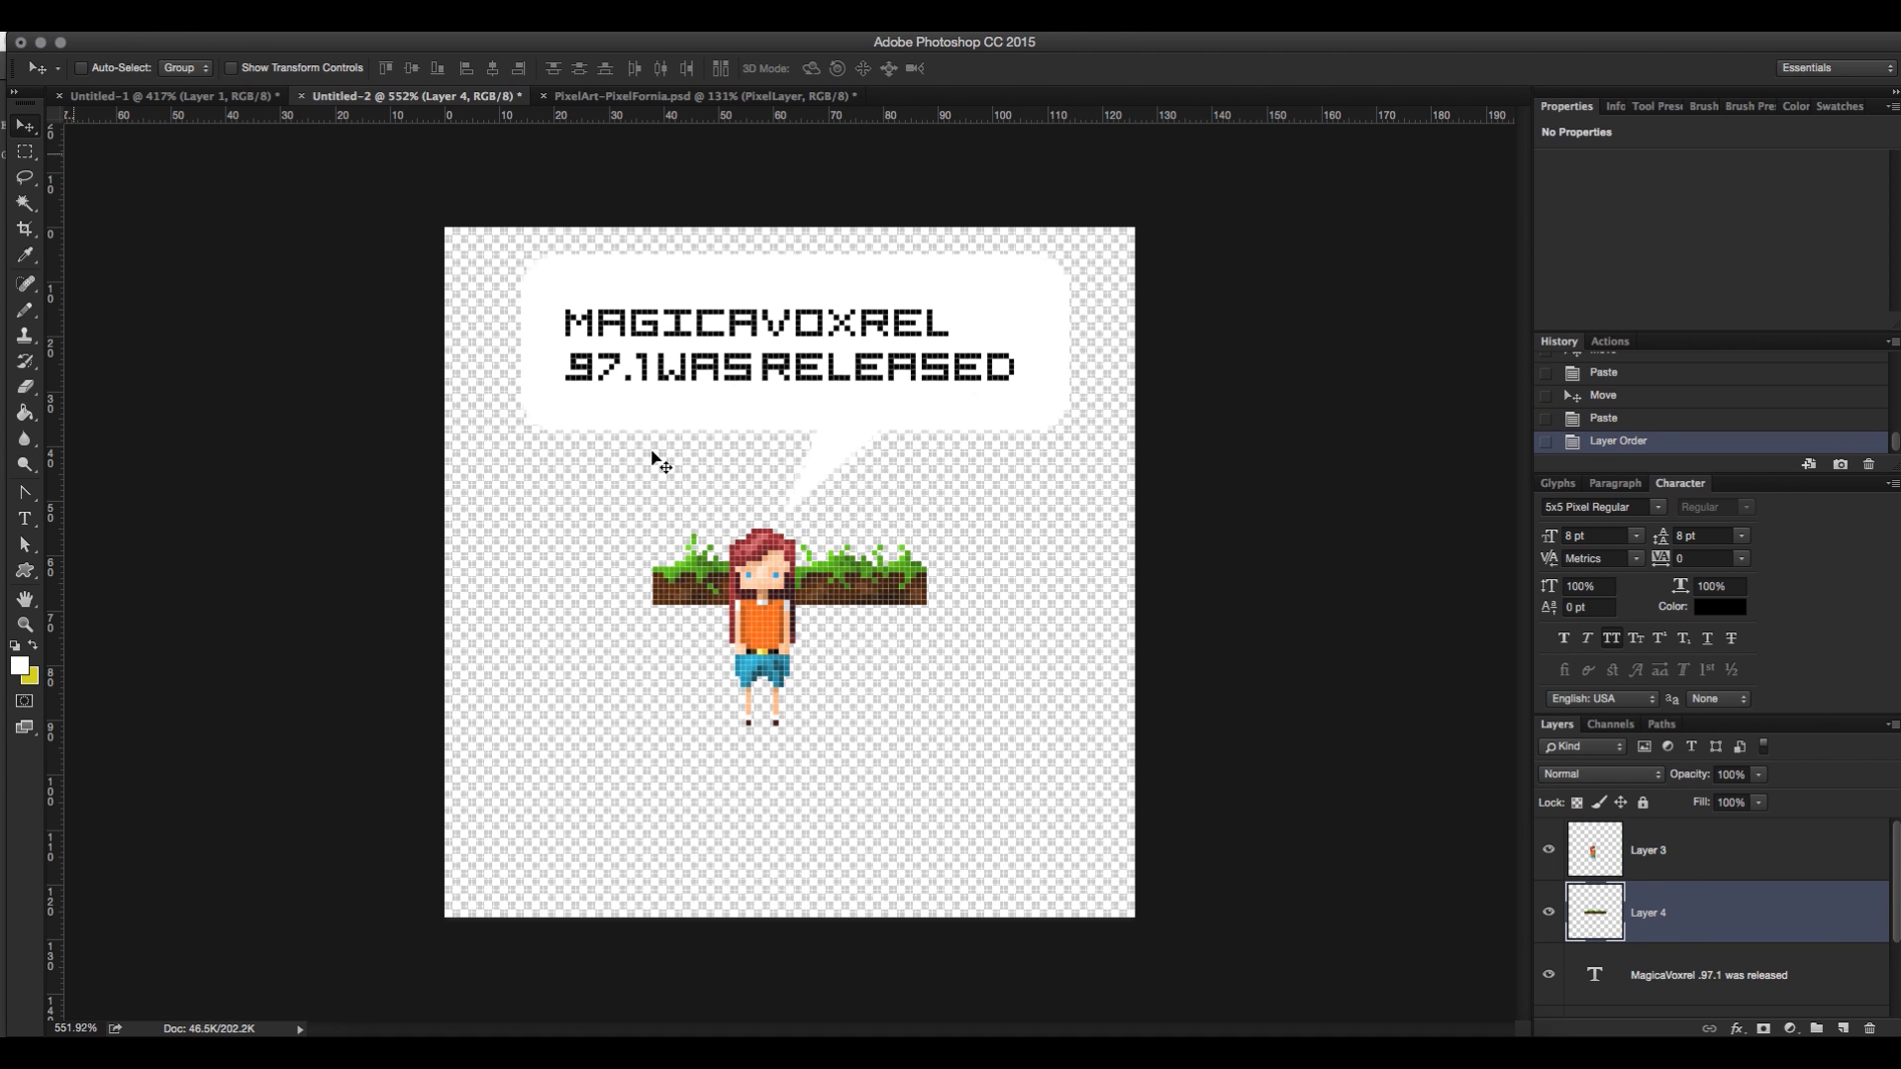
pyautogui.moveTo(861, 604); pyautogui.dragTo(821, 754)
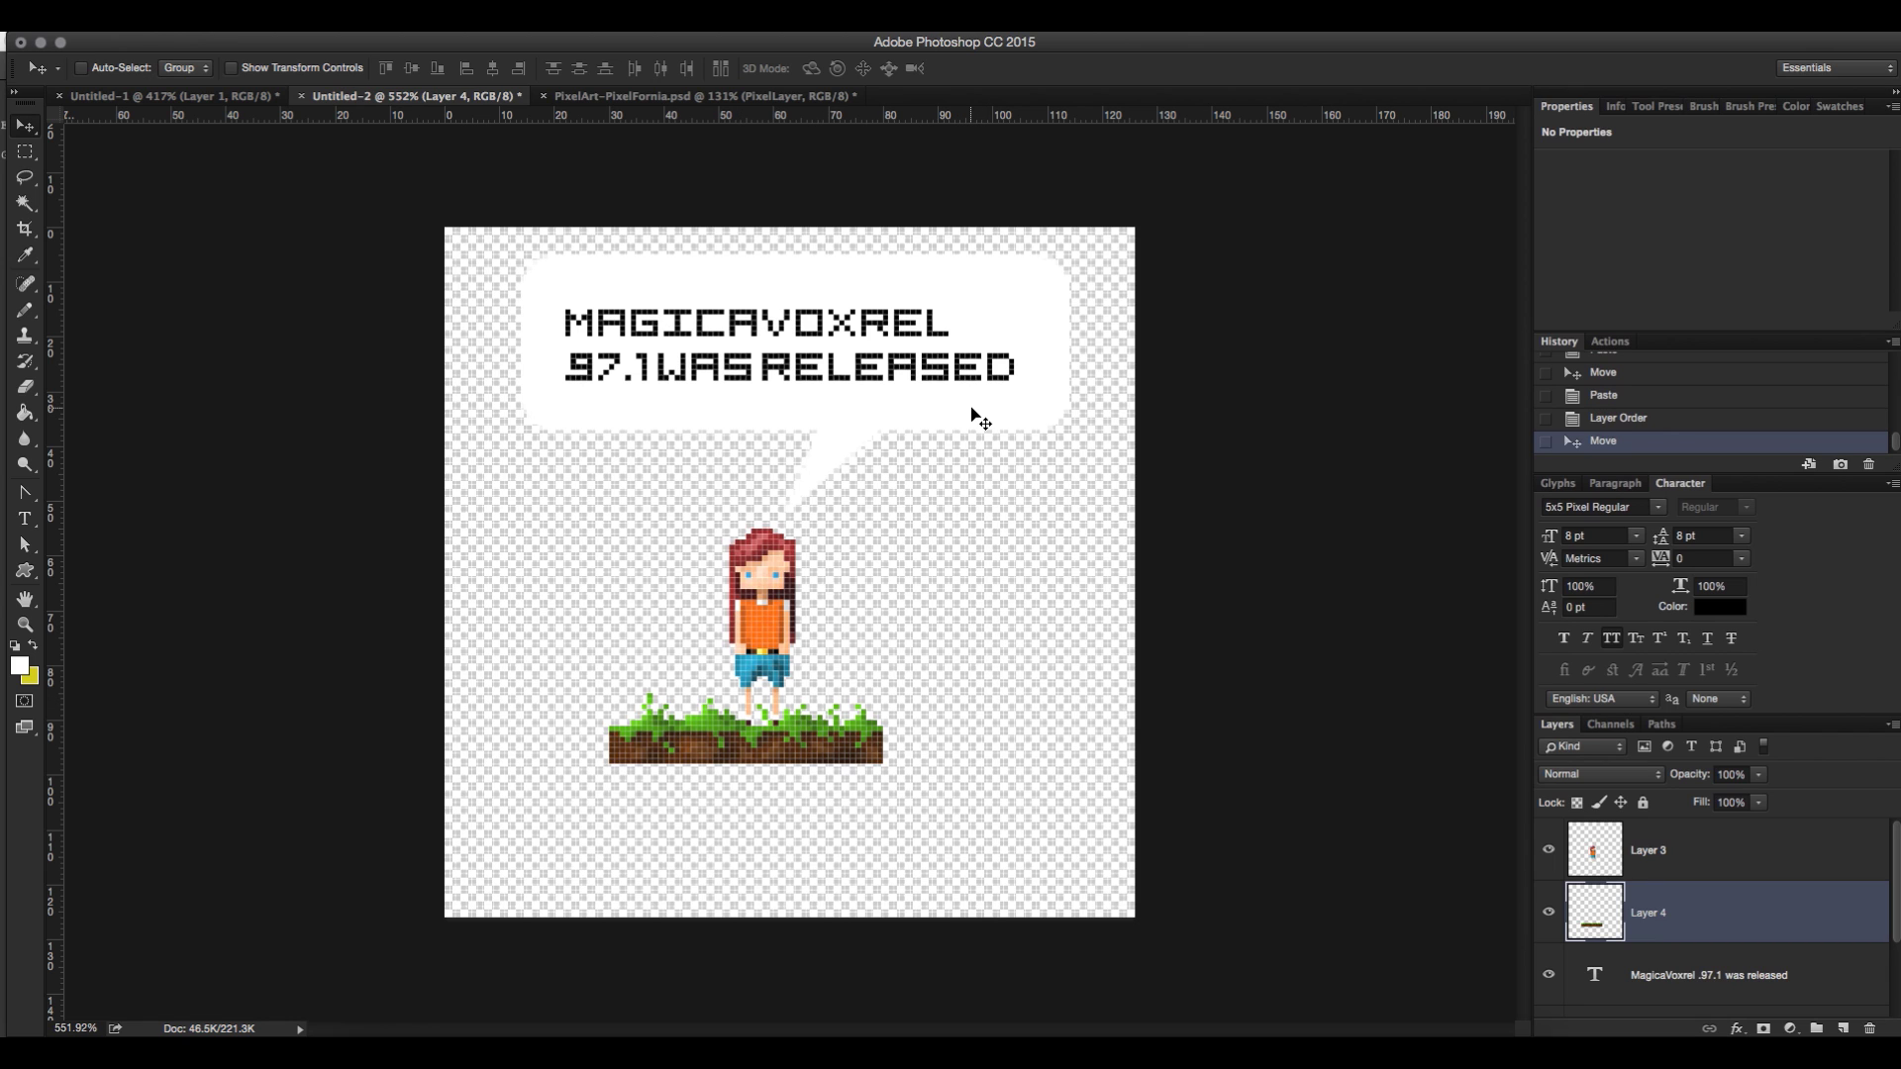
# - Insert a period before 97.1 in the speech-bubble text, checking the 5X5 font page
pyautogui.click(25, 519)
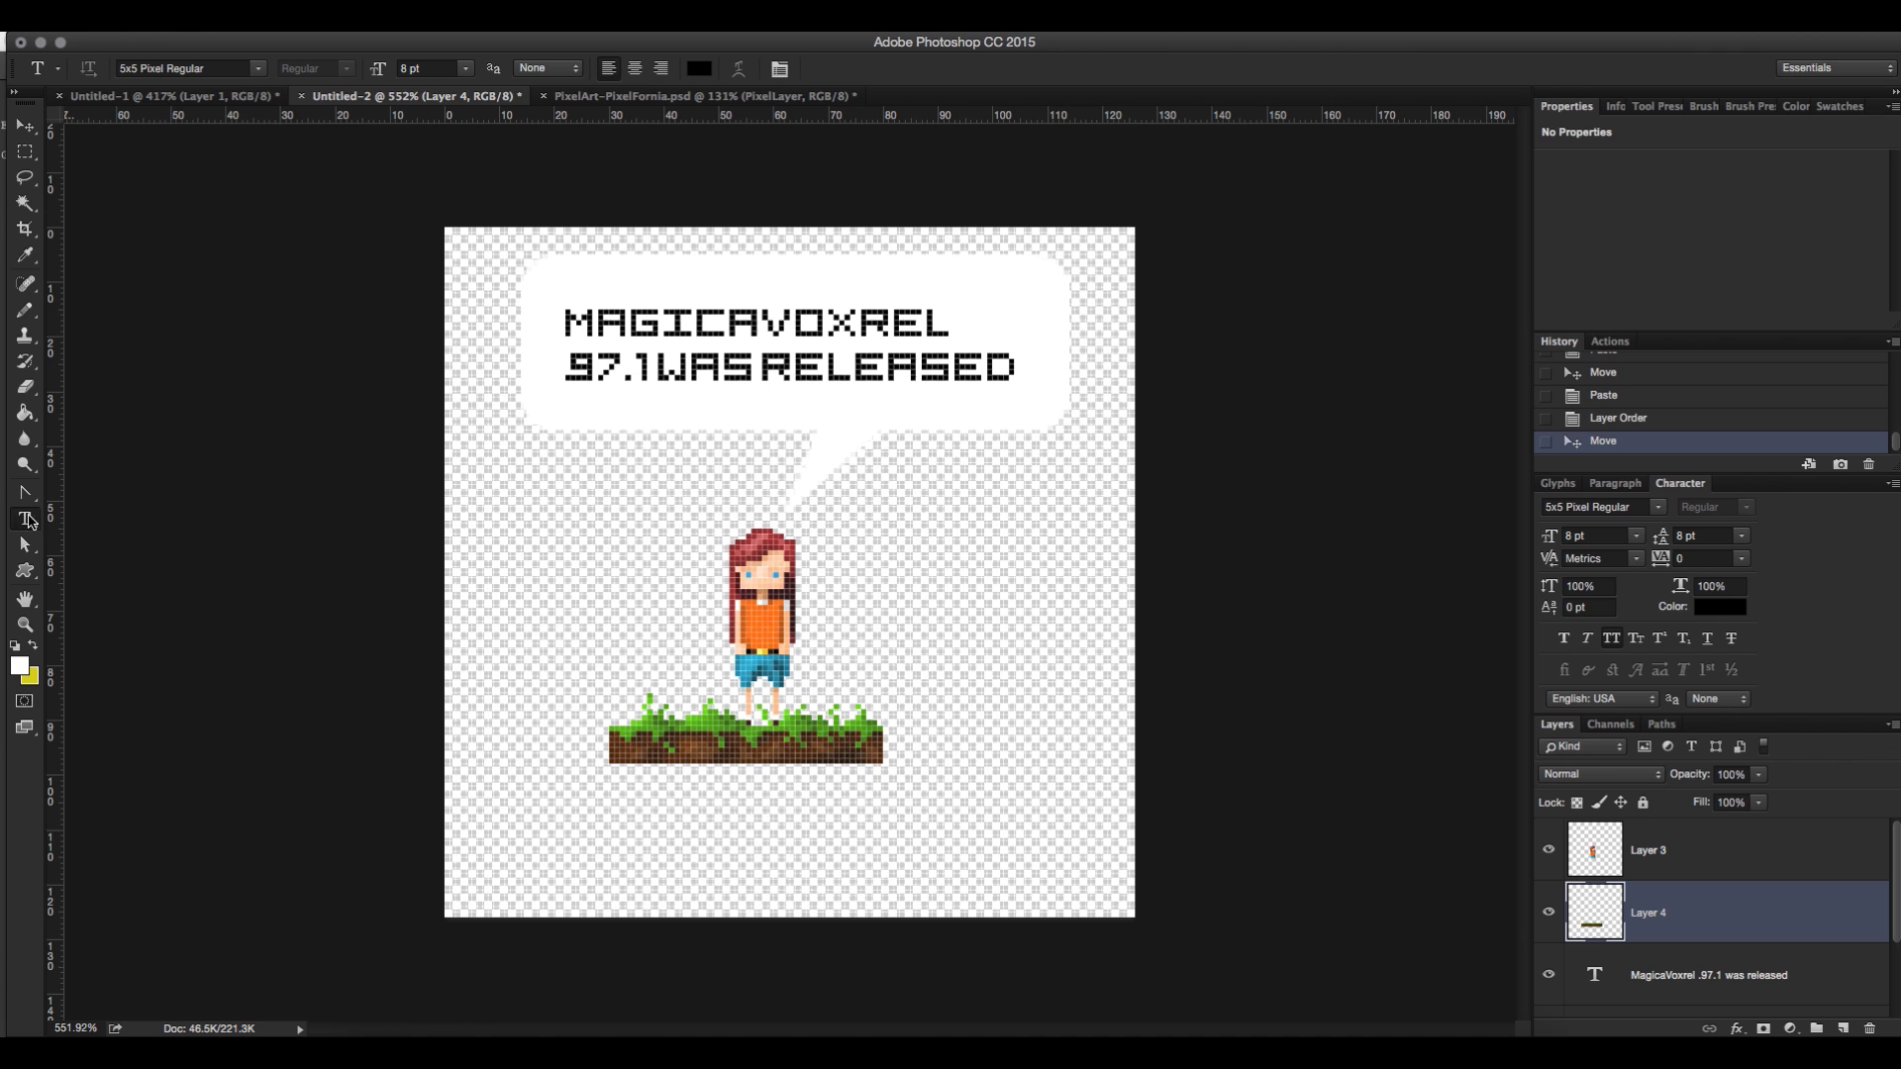
pyautogui.click(570, 368)
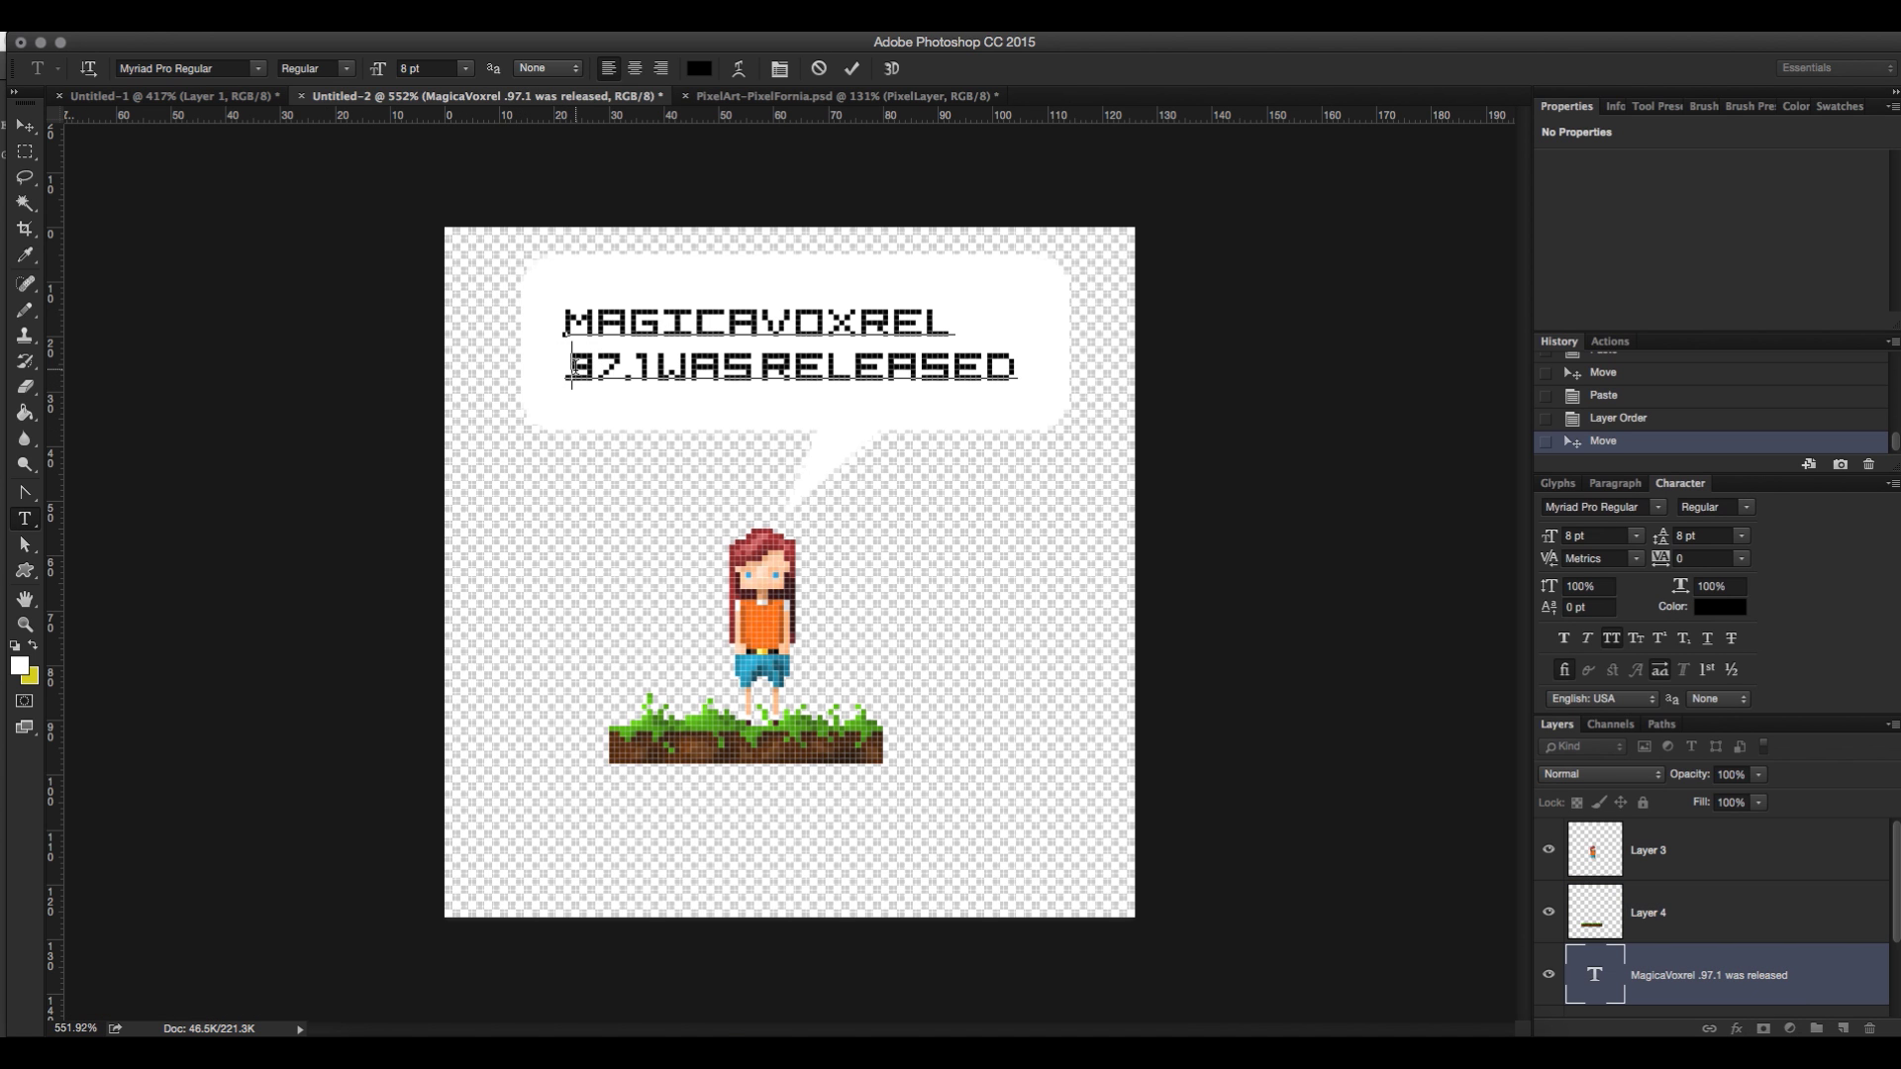
pyautogui.click(23, 127)
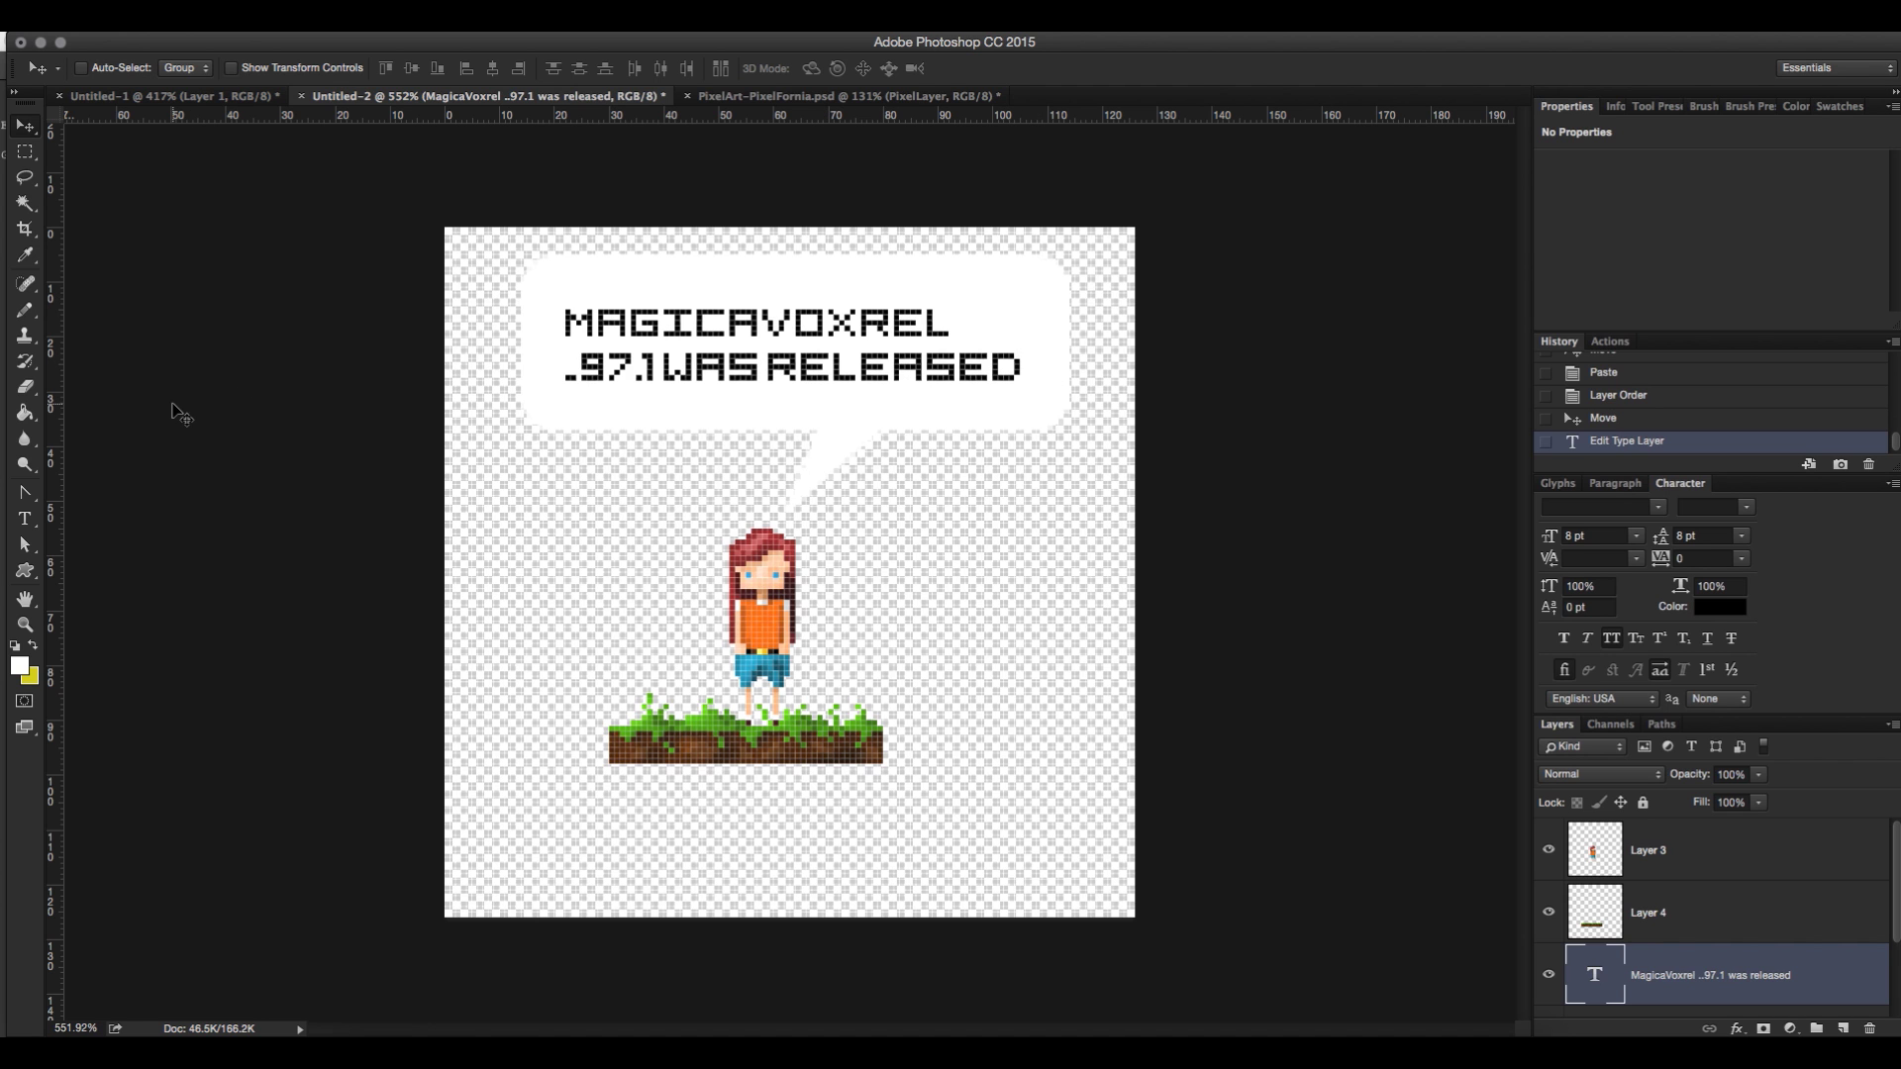
pyautogui.moveTo(128, 124); pyautogui.dragTo(908, 169)
pyautogui.press('super+h')
# - Delete the stray R so the title reads MAGICAVOXEL, then nudge the text right
pyautogui.click(36, 518)
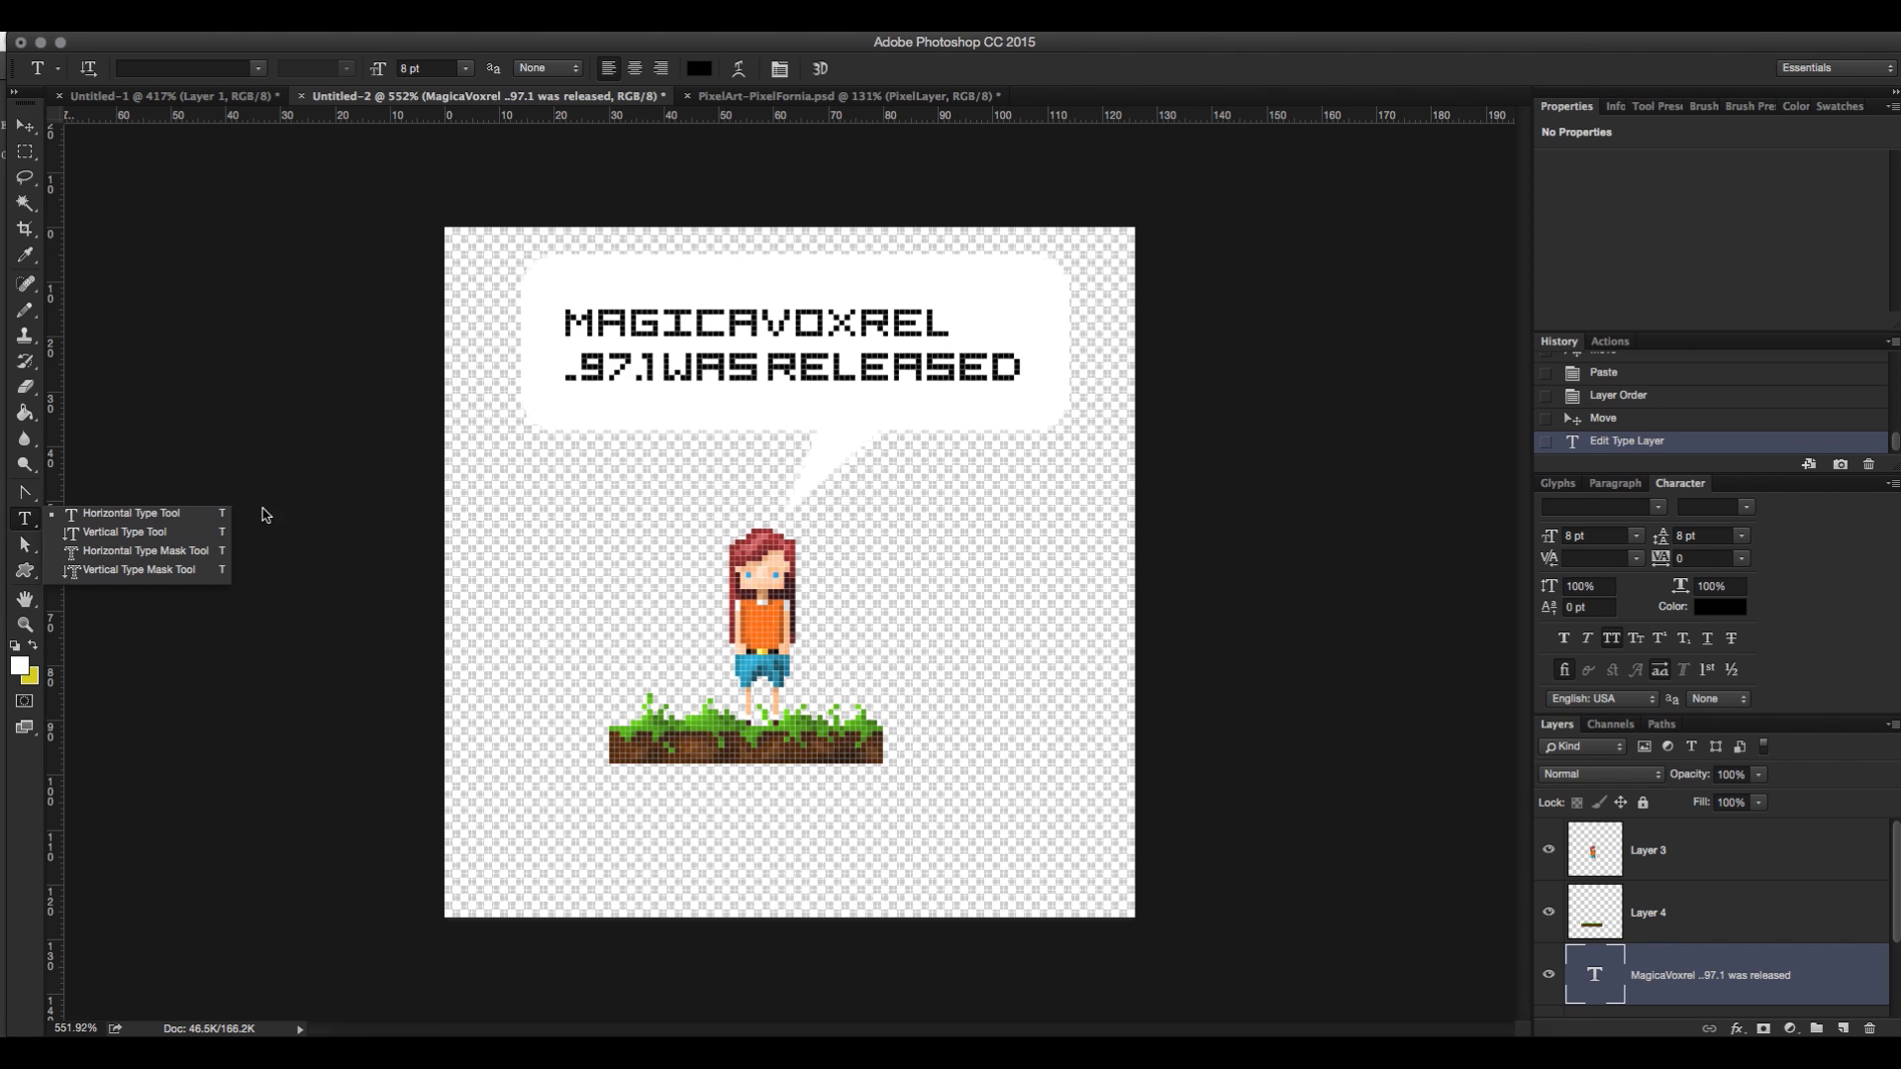
pyautogui.click(887, 323)
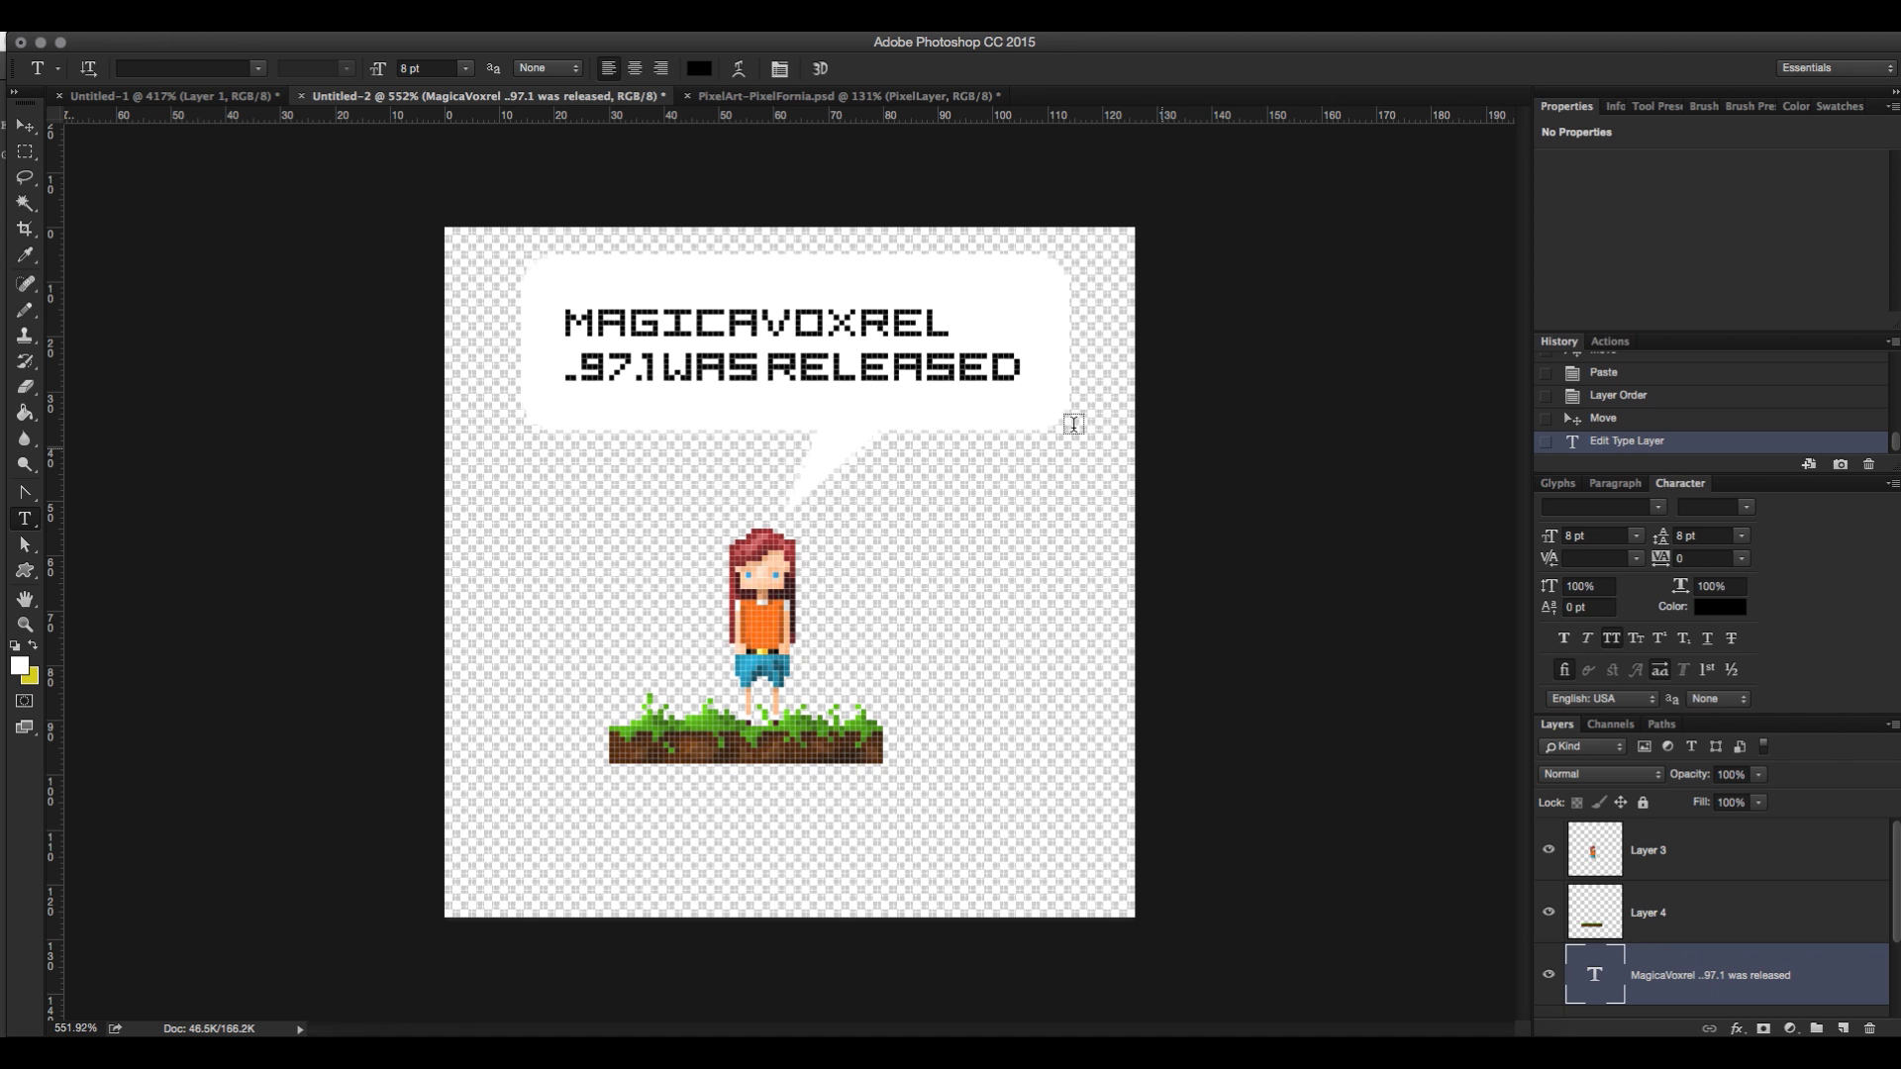
pyautogui.click(889, 321)
pyautogui.press('BackSpace')
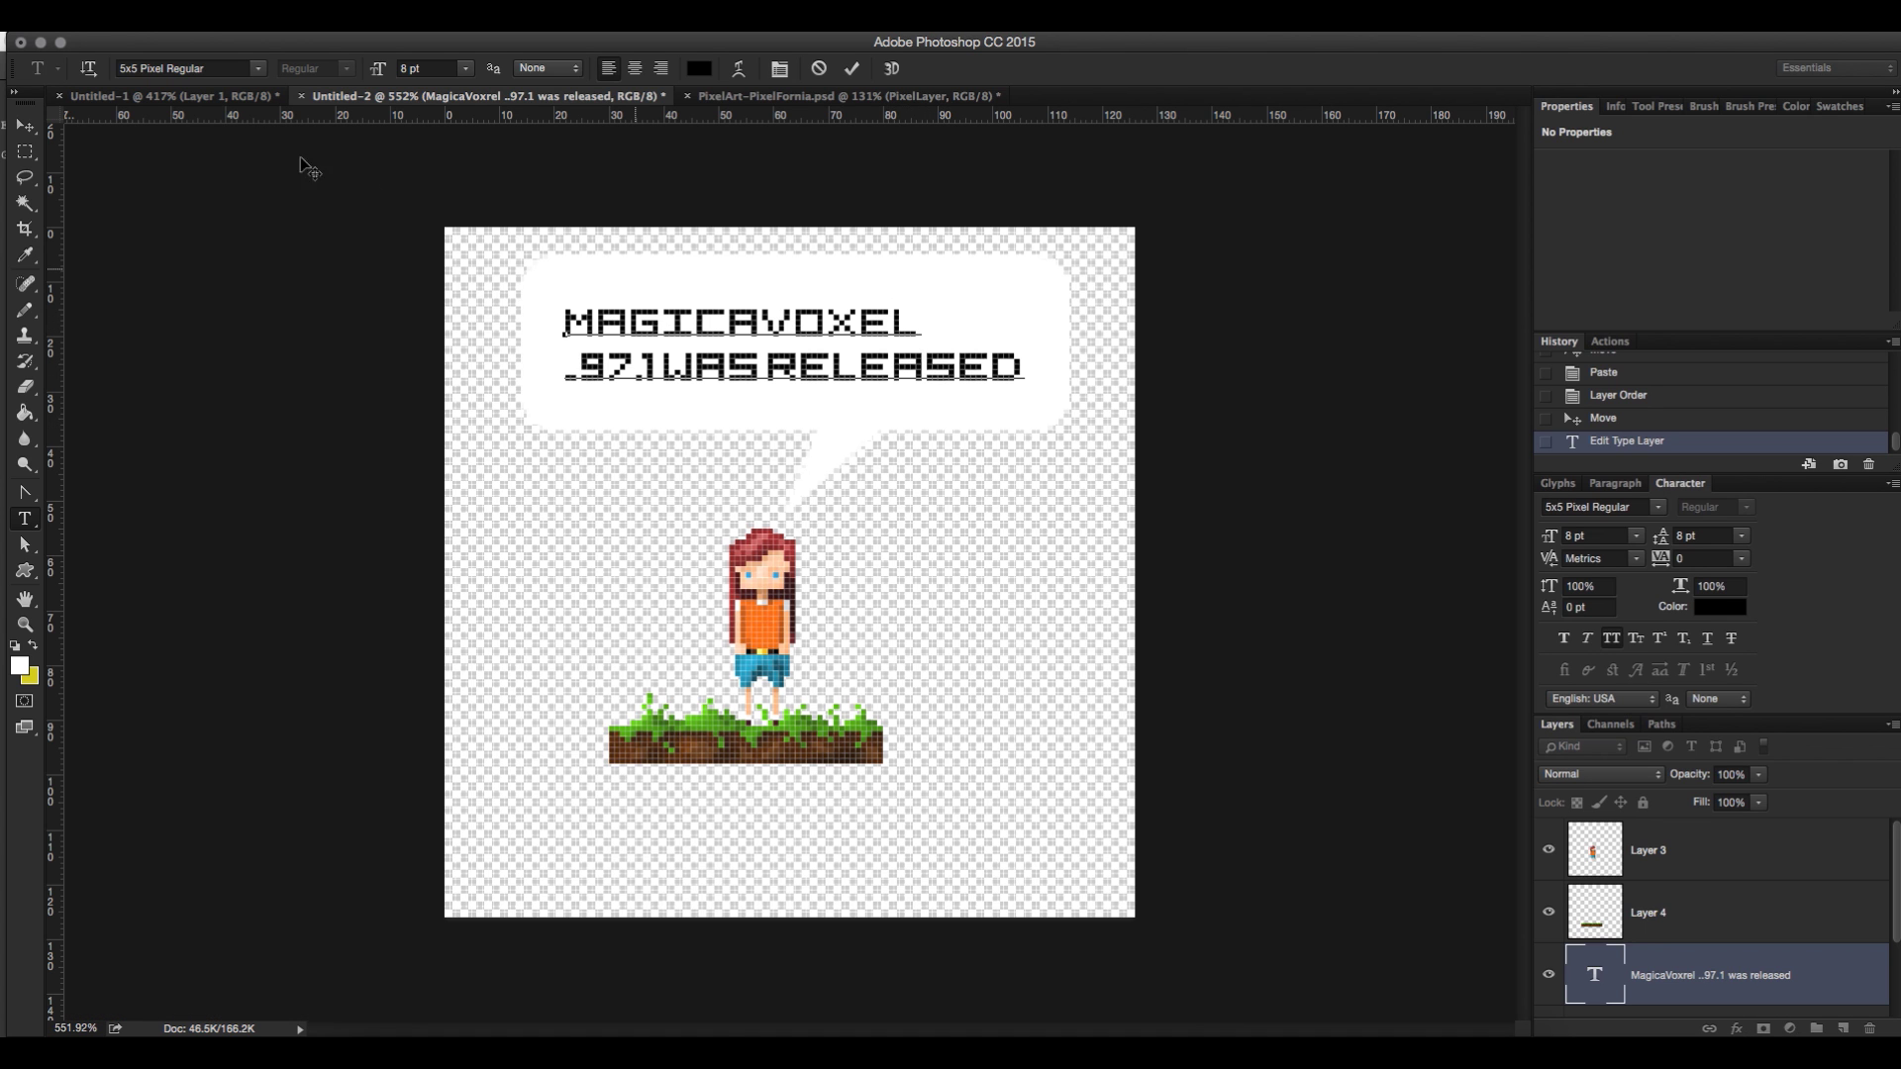
pyautogui.click(25, 126)
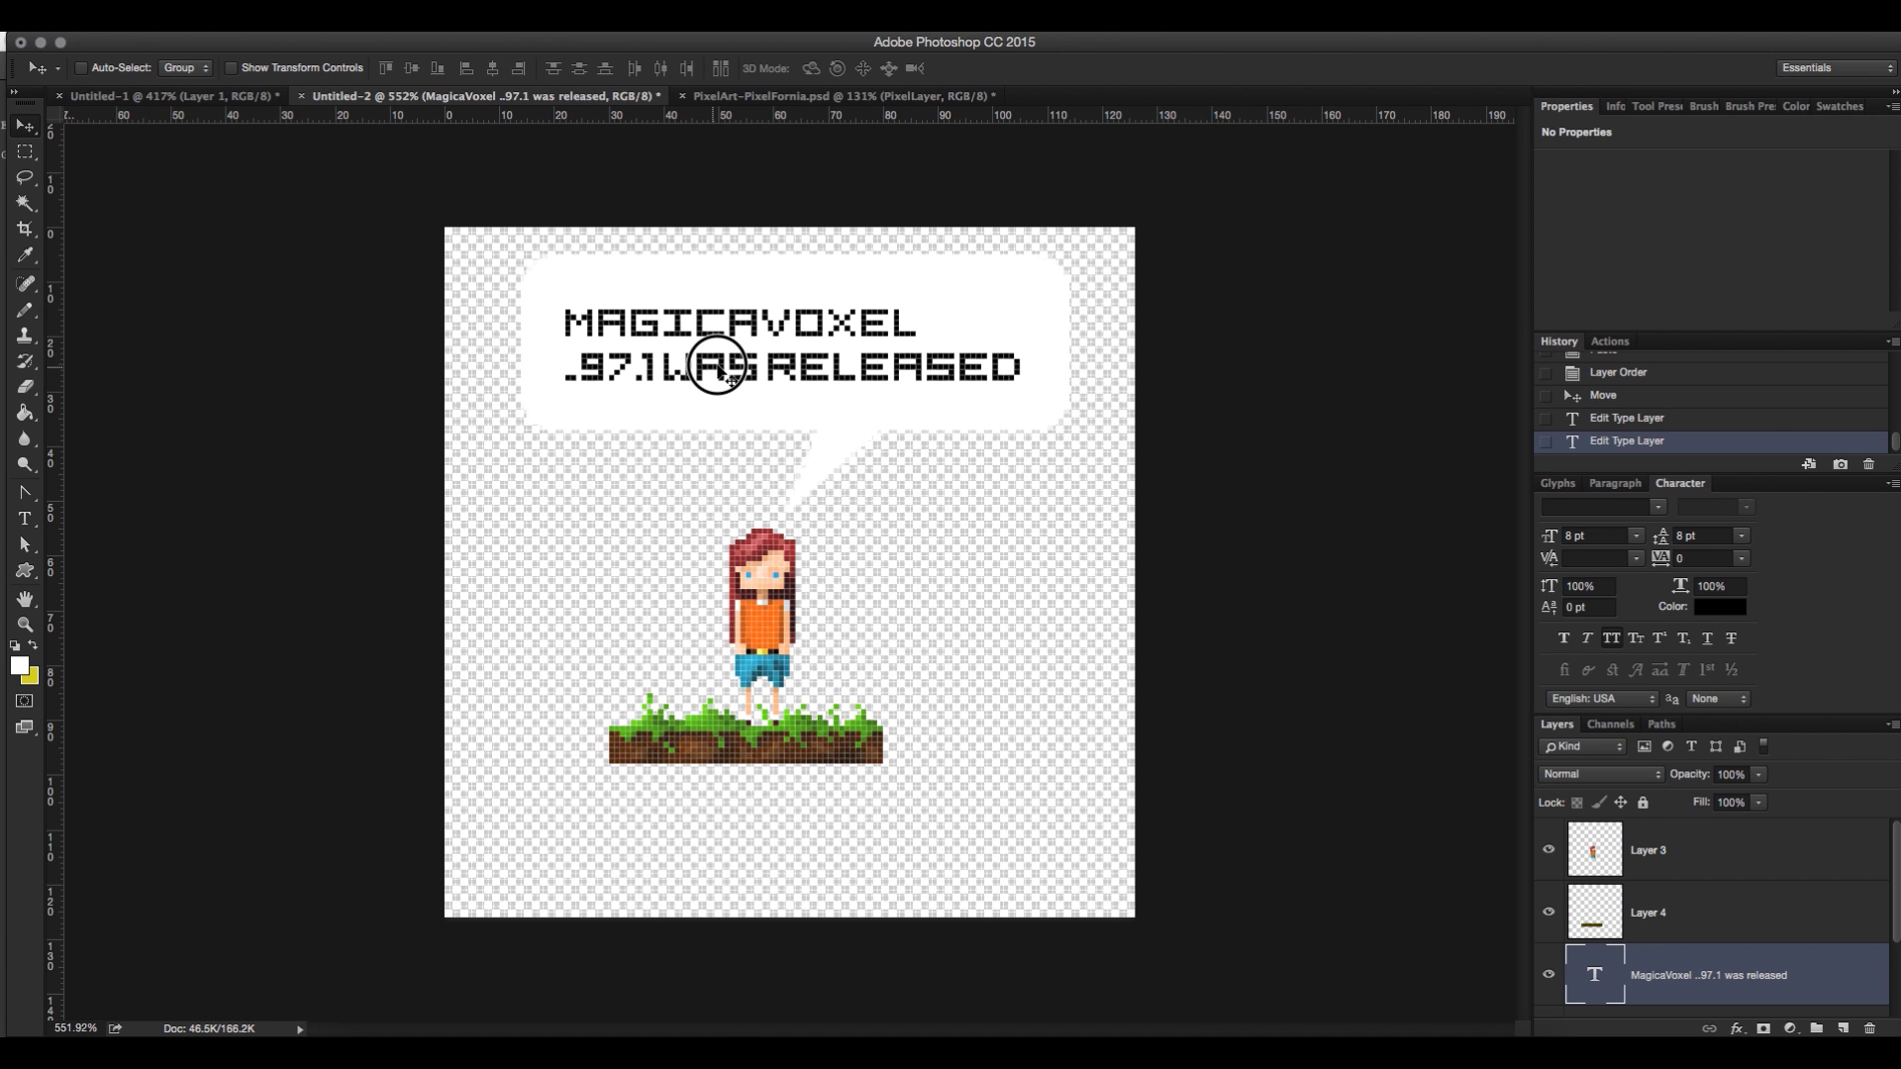
pyautogui.moveTo(693, 349); pyautogui.dragTo(711, 349)
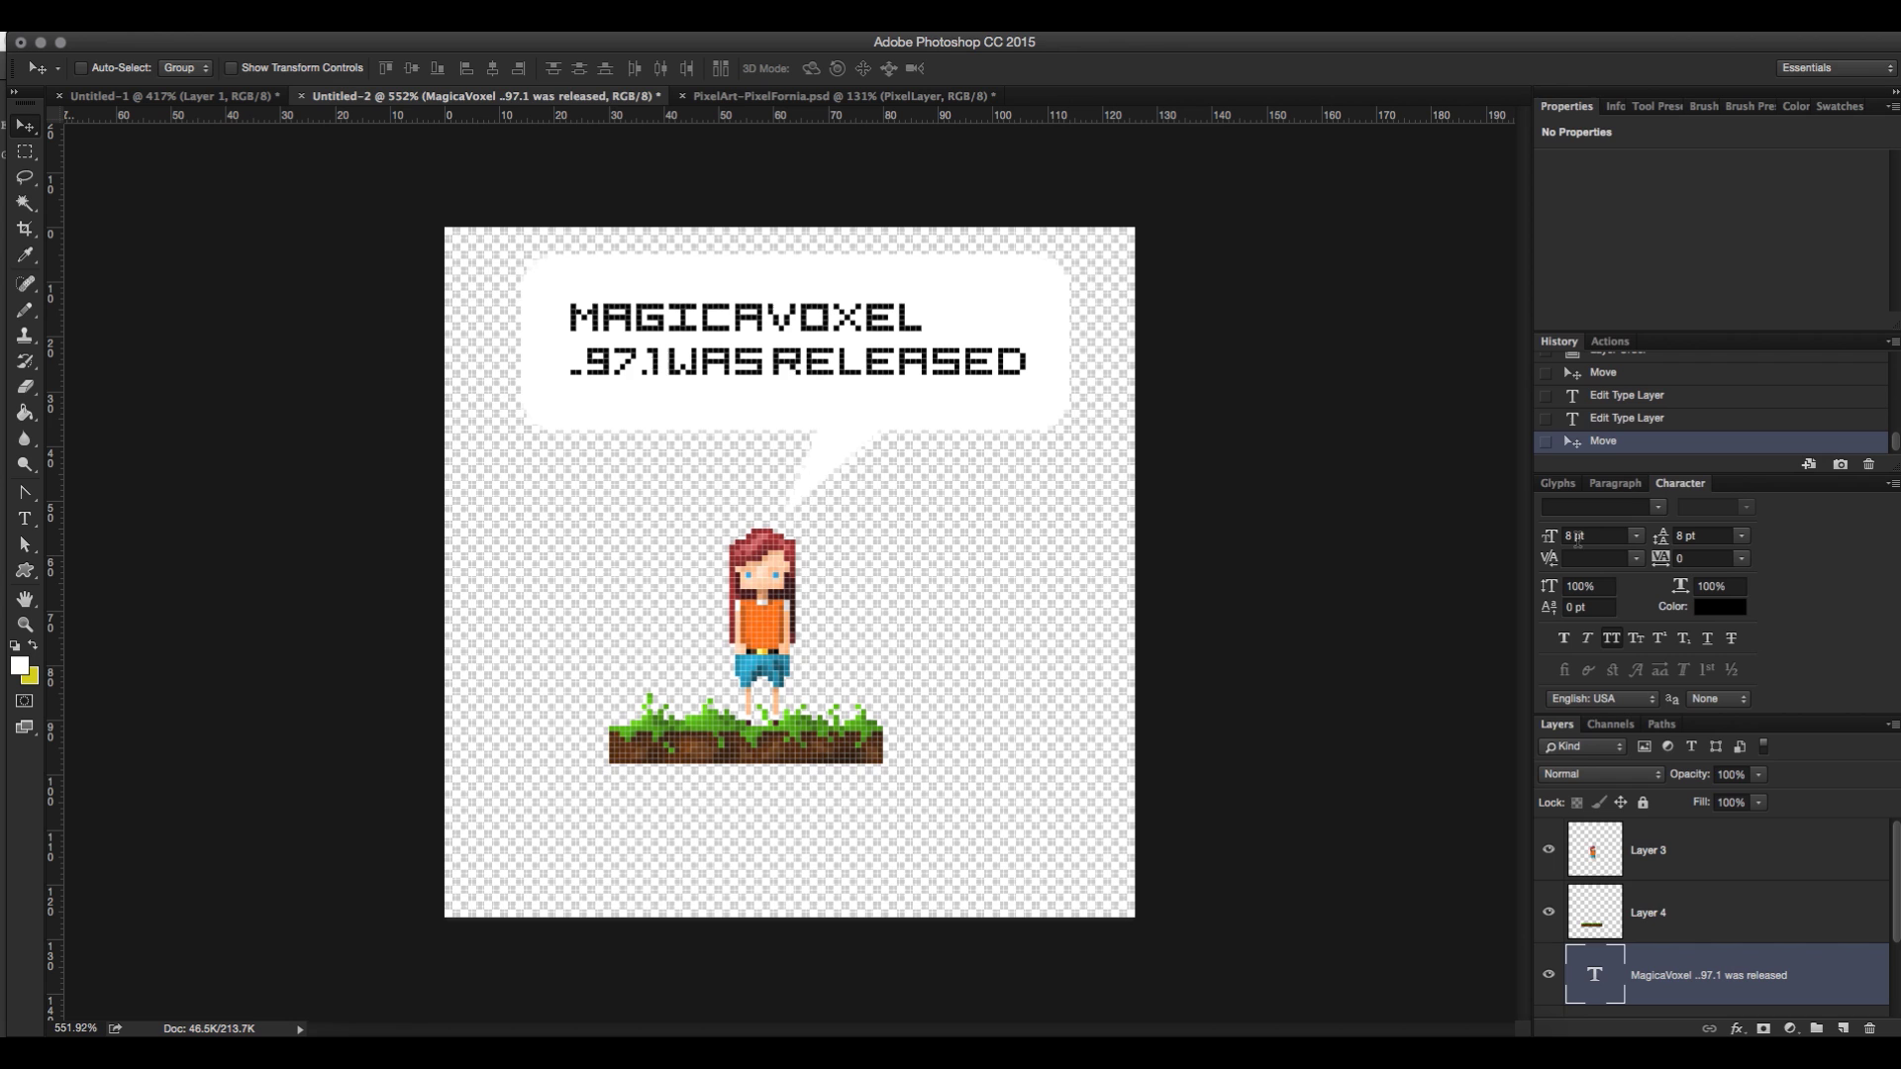
# - Change the bubble text's anti-aliasing from Sharp to None and nudge the text slightly lower
pyautogui.click(1749, 698)
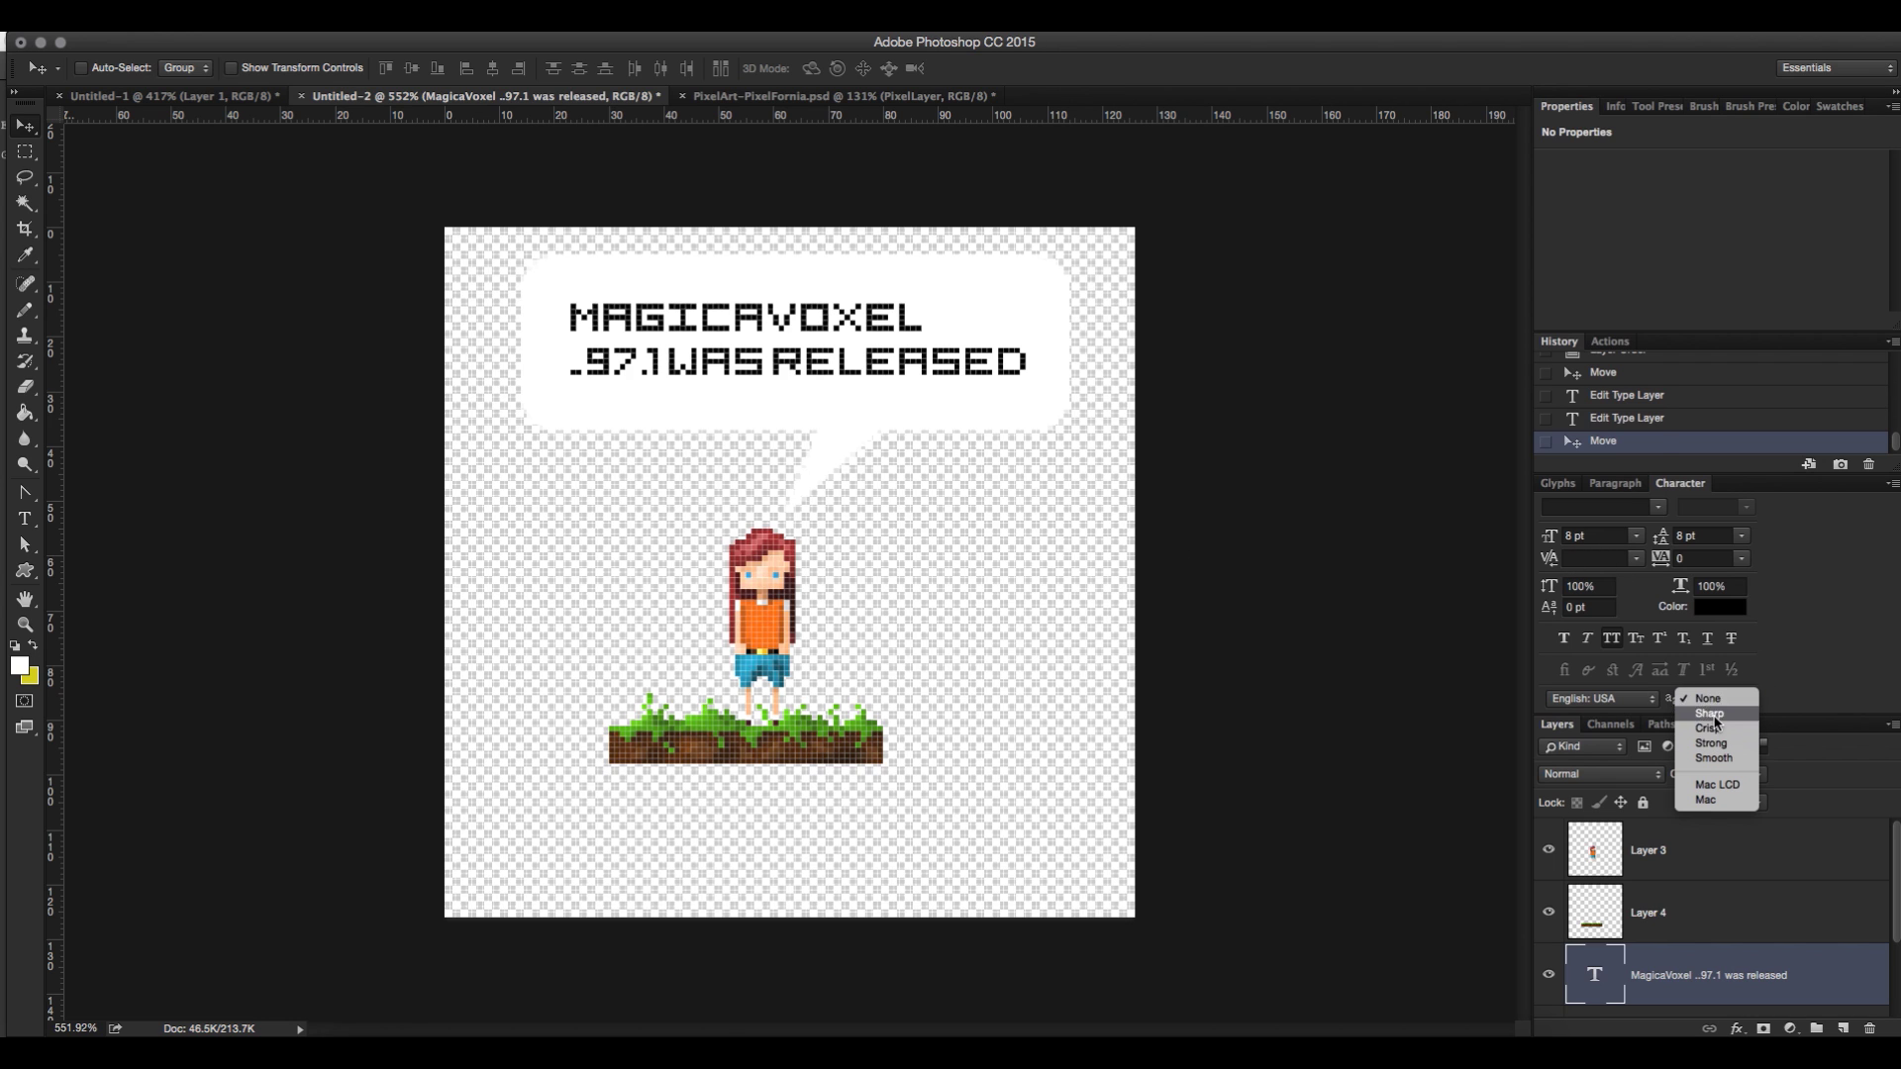
pyautogui.click(1711, 714)
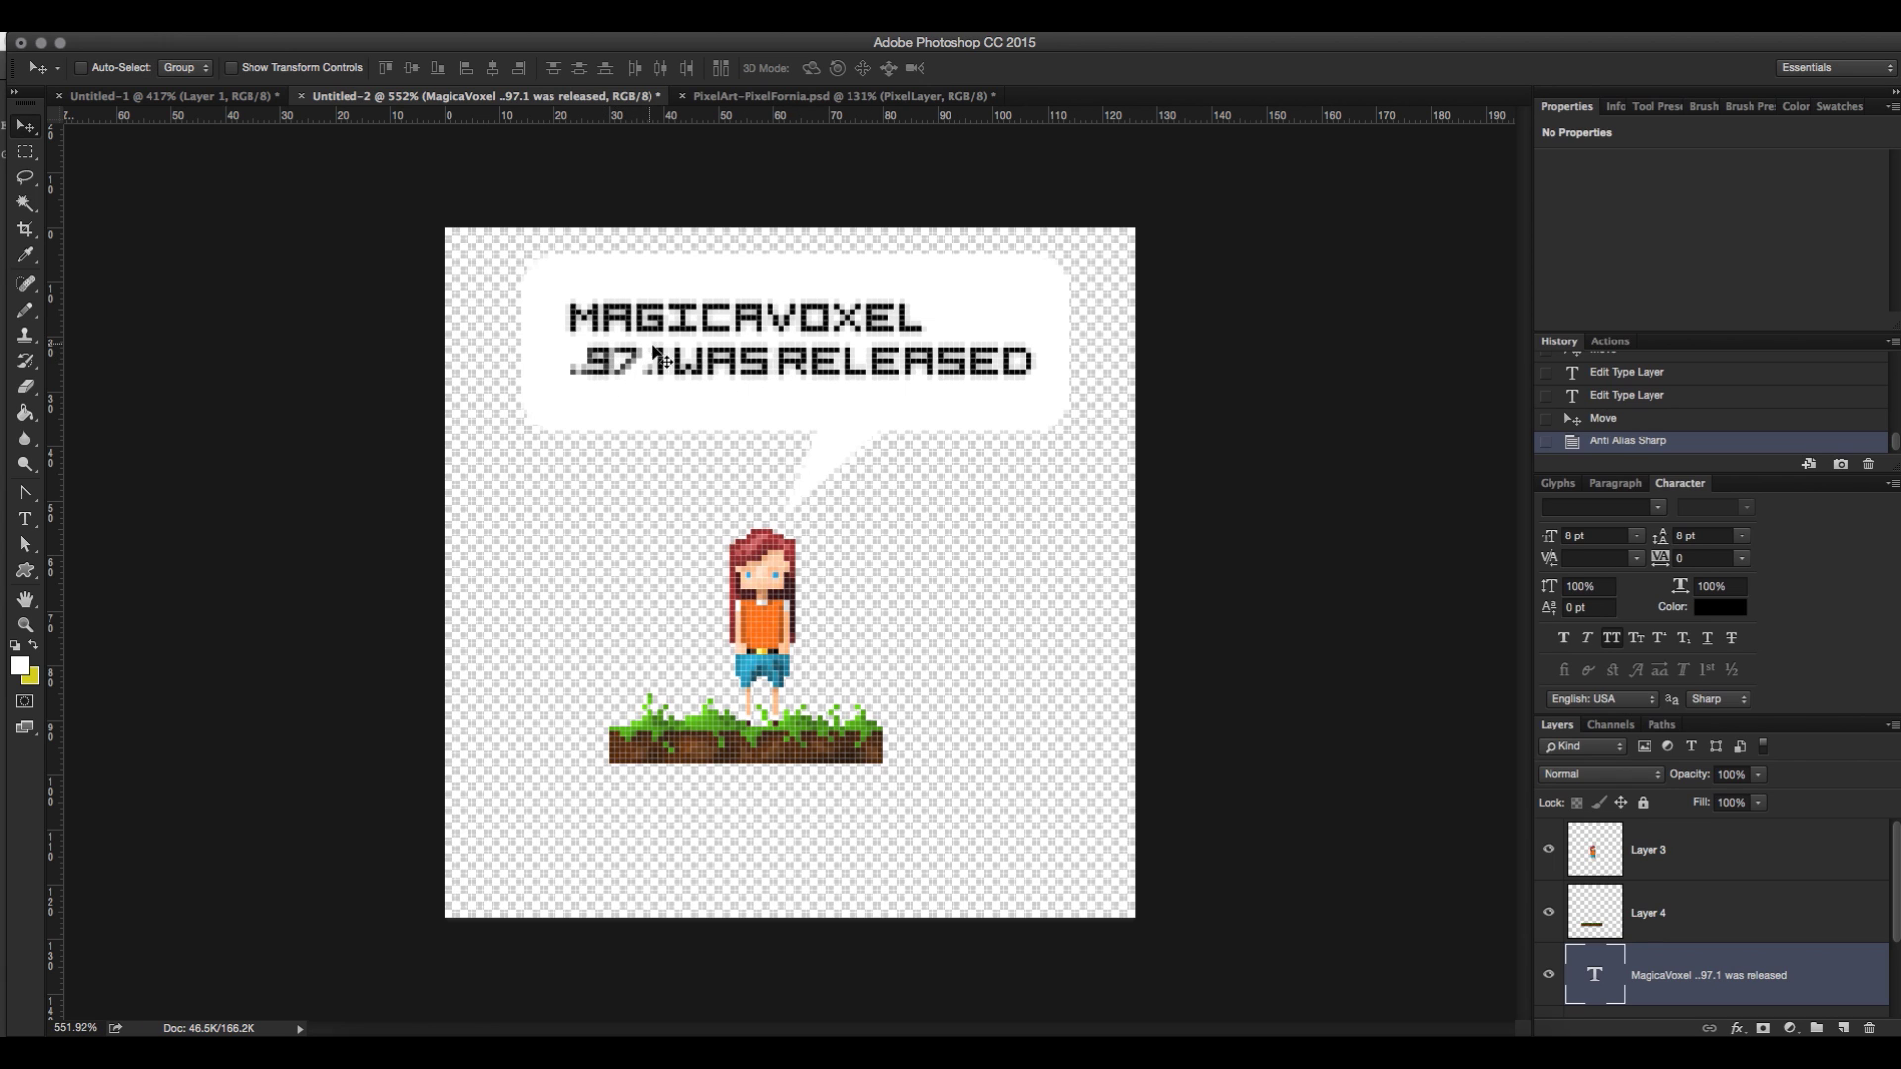
pyautogui.click(1717, 703)
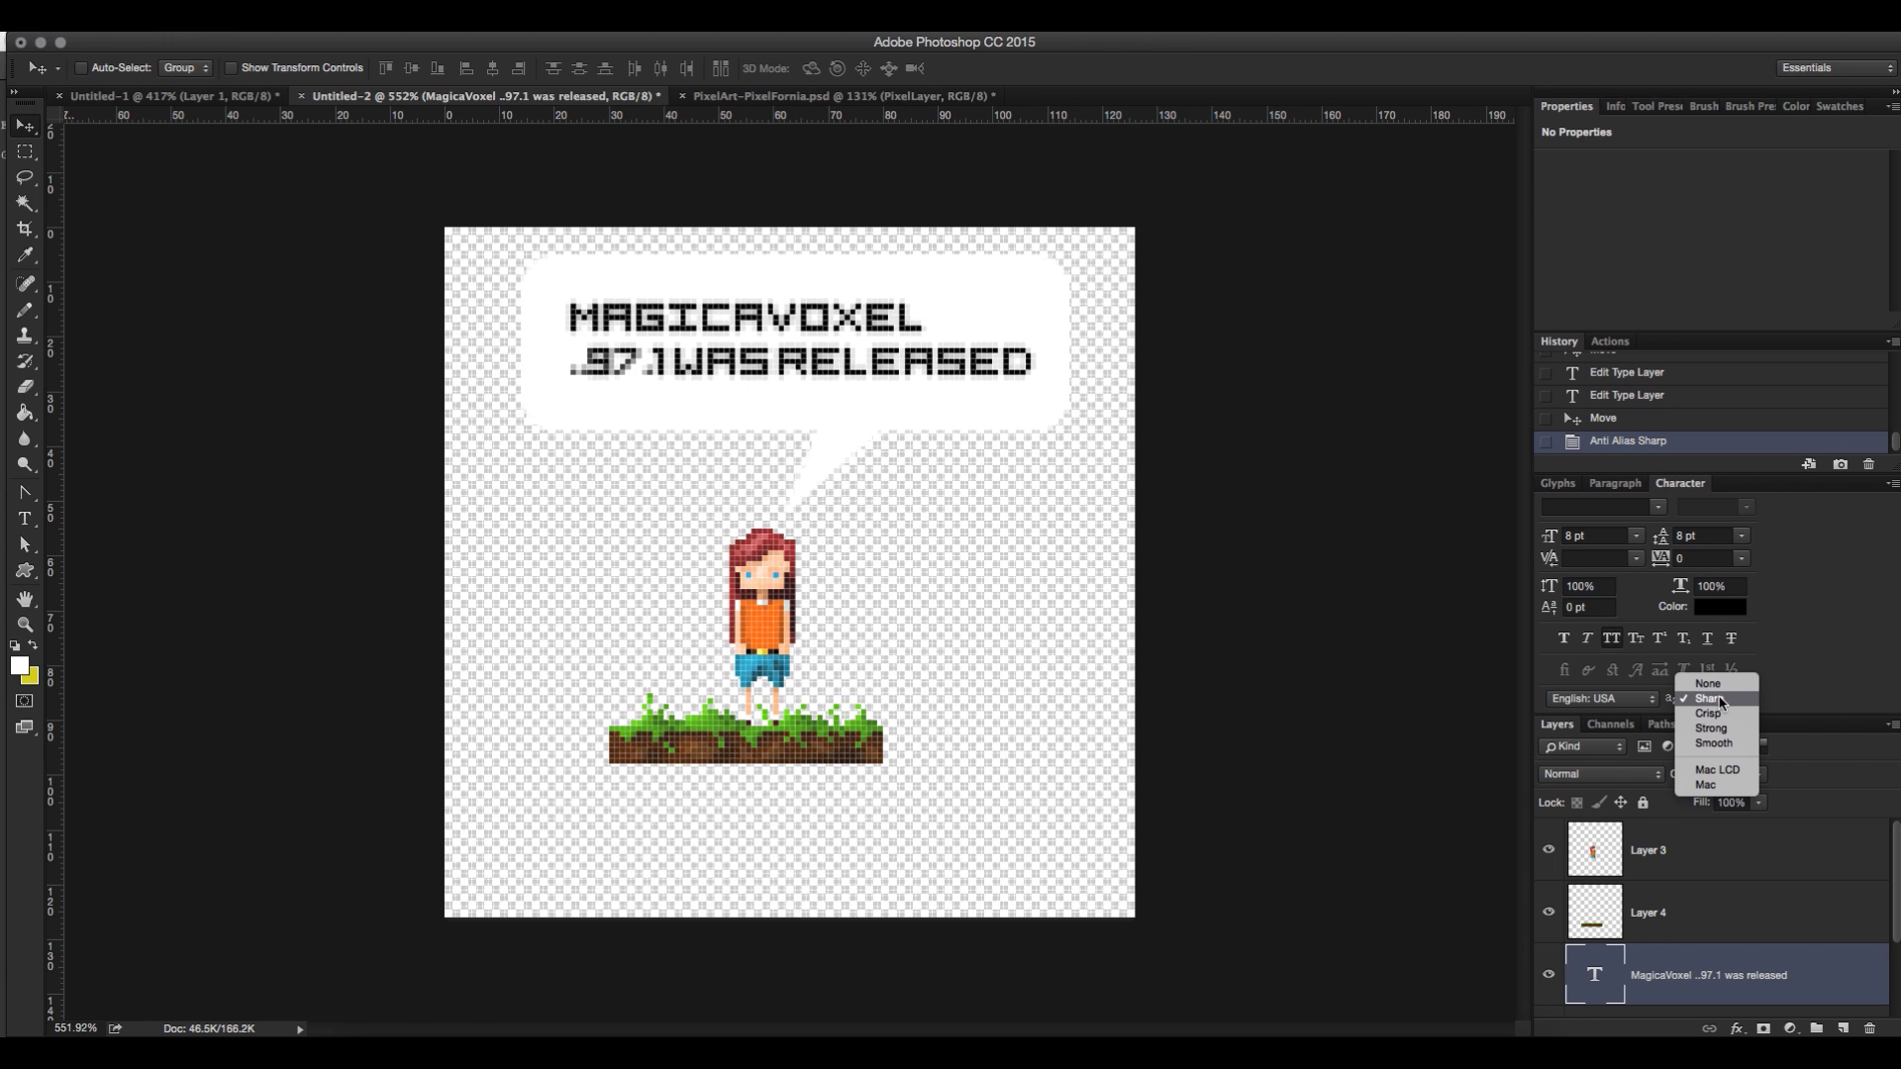
pyautogui.click(1719, 684)
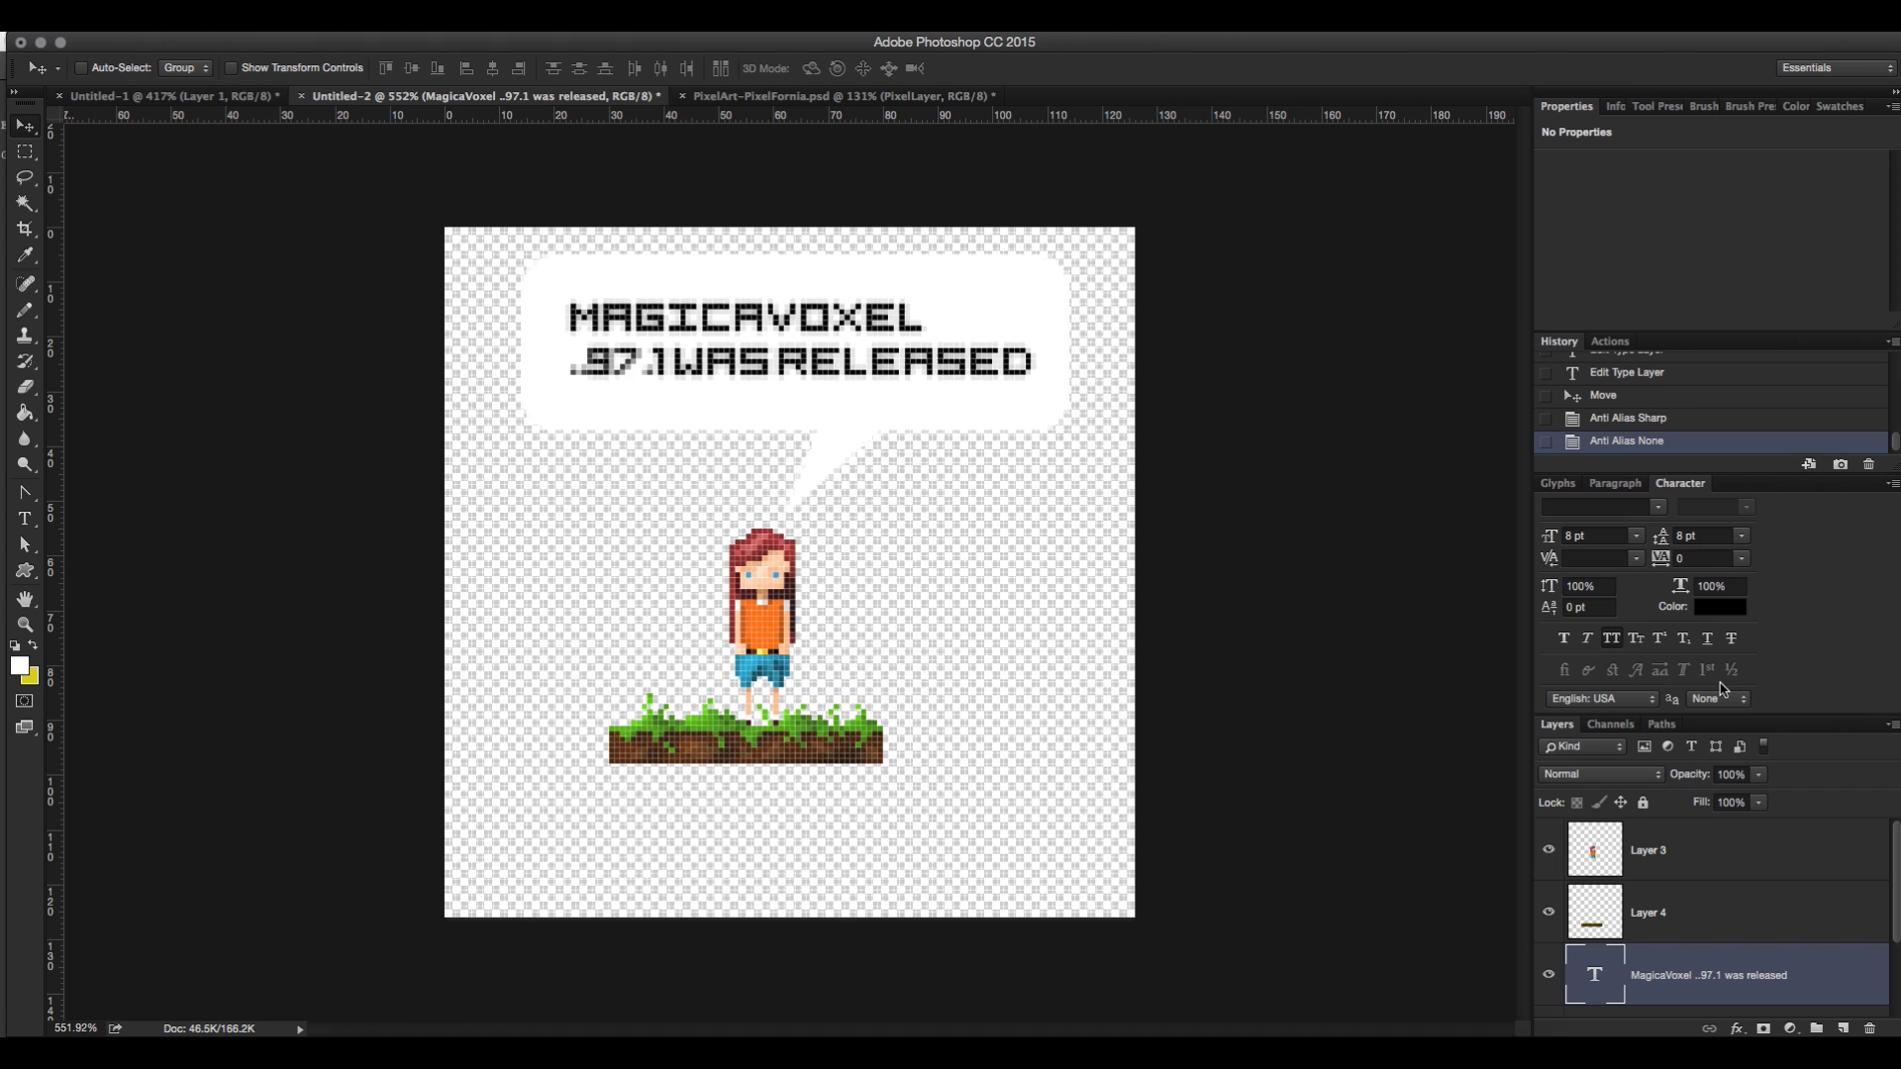
pyautogui.moveTo(835, 363); pyautogui.dragTo(867, 346)
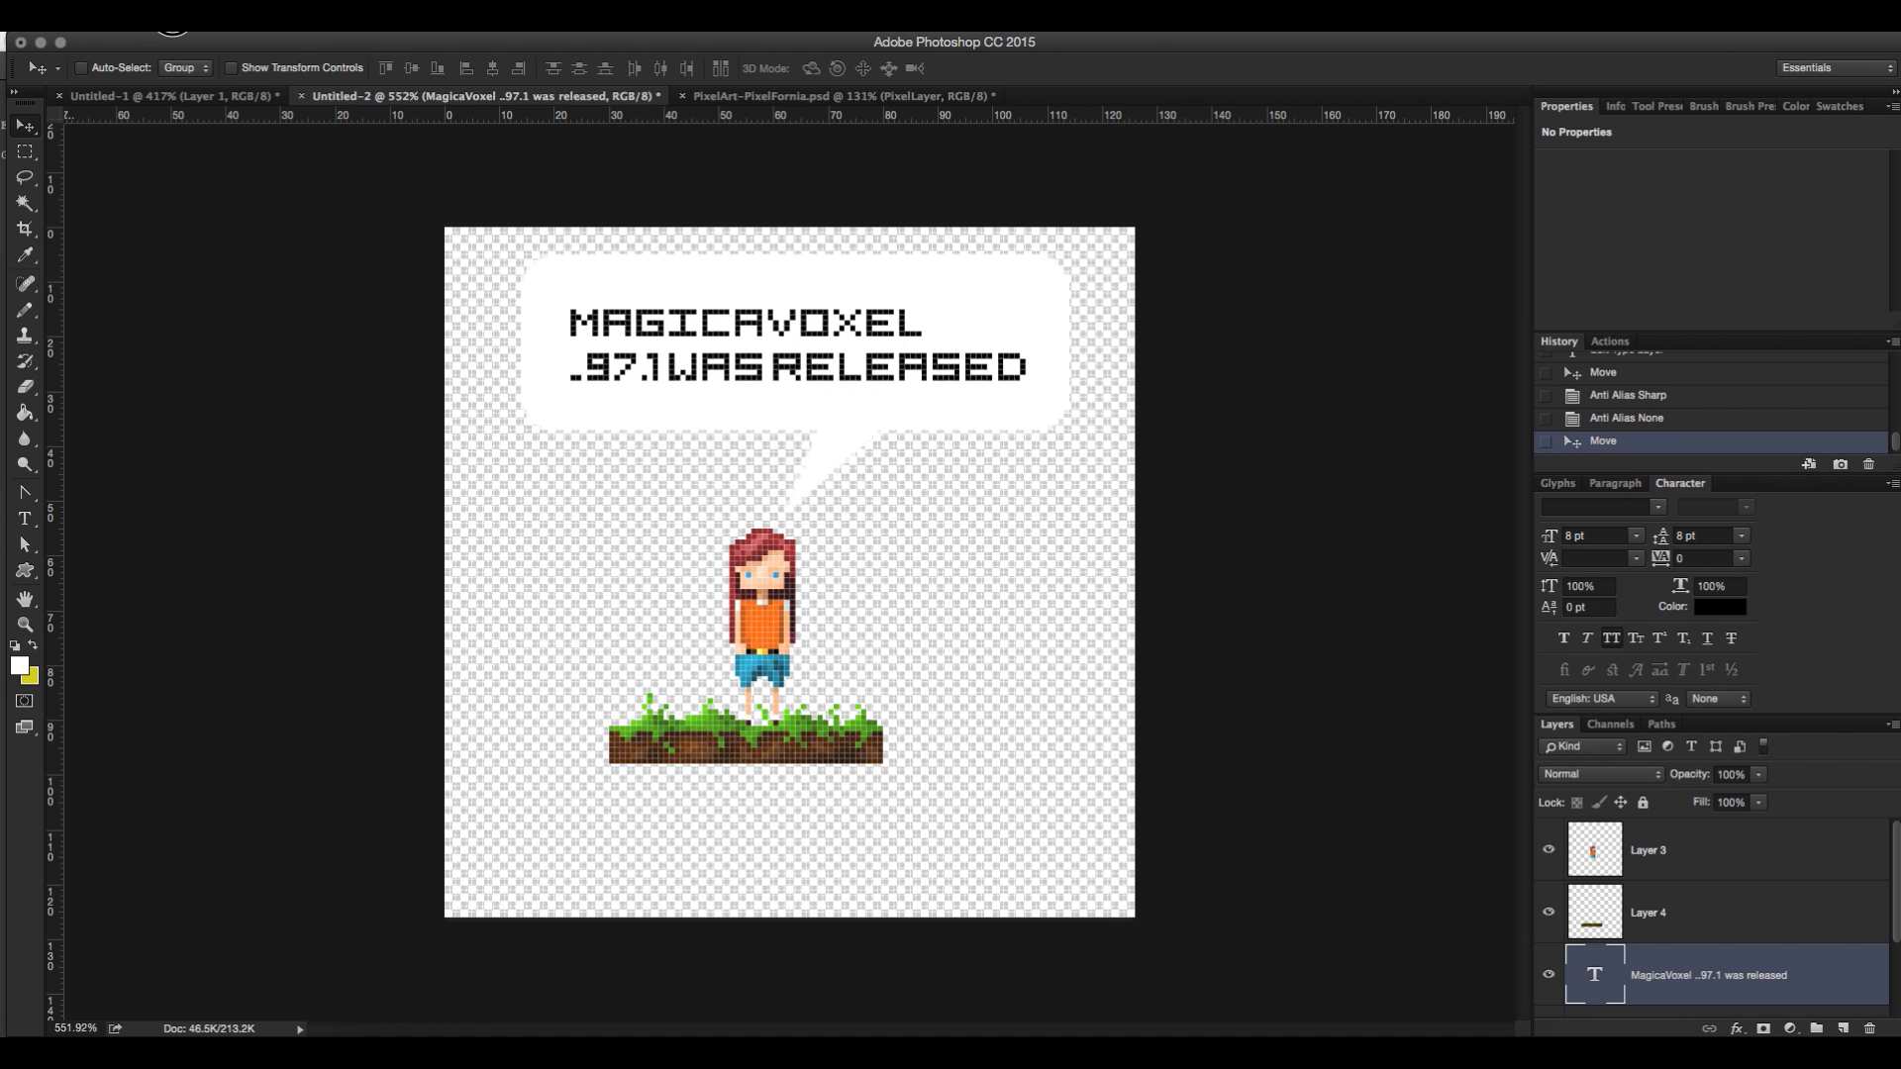
pyautogui.click(174, 12)
# - Start a Save As to the Desktop for the layered document, then cancel it
pyautogui.click(240, 224)
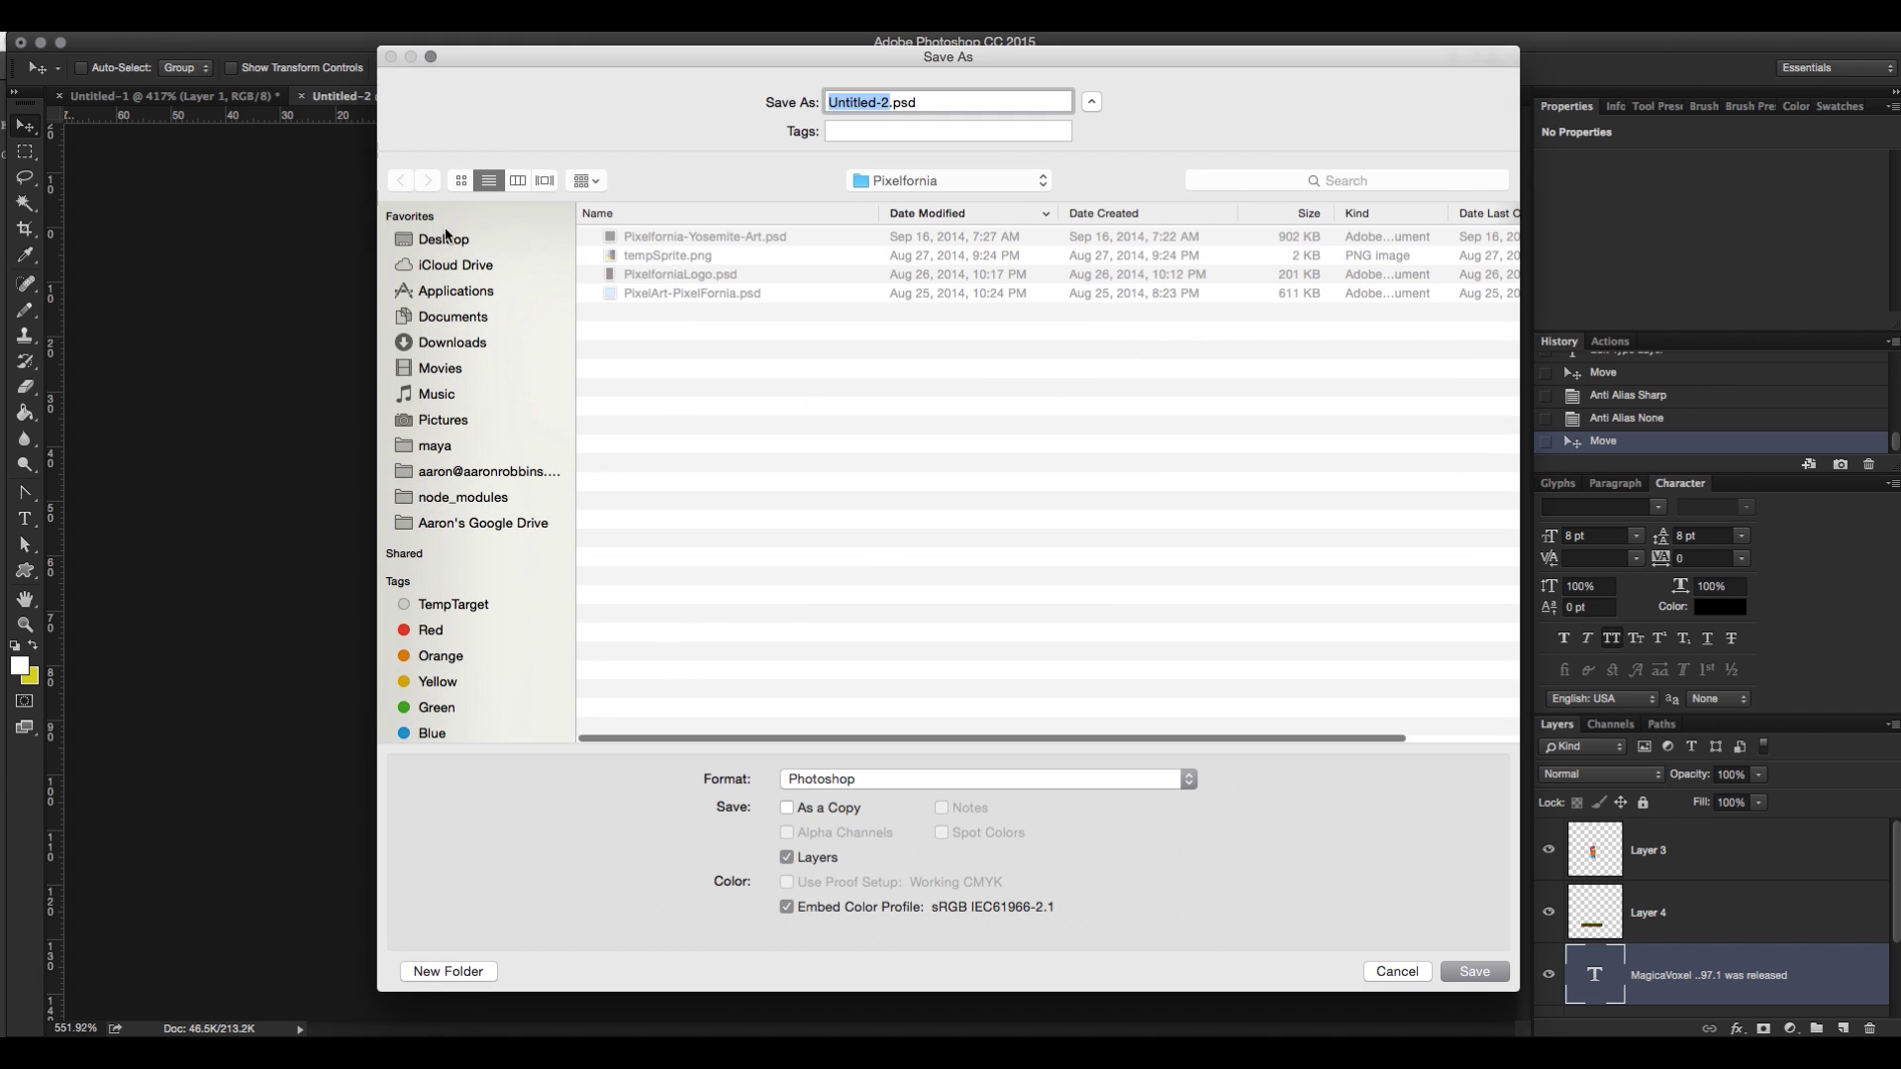
pyautogui.click(443, 238)
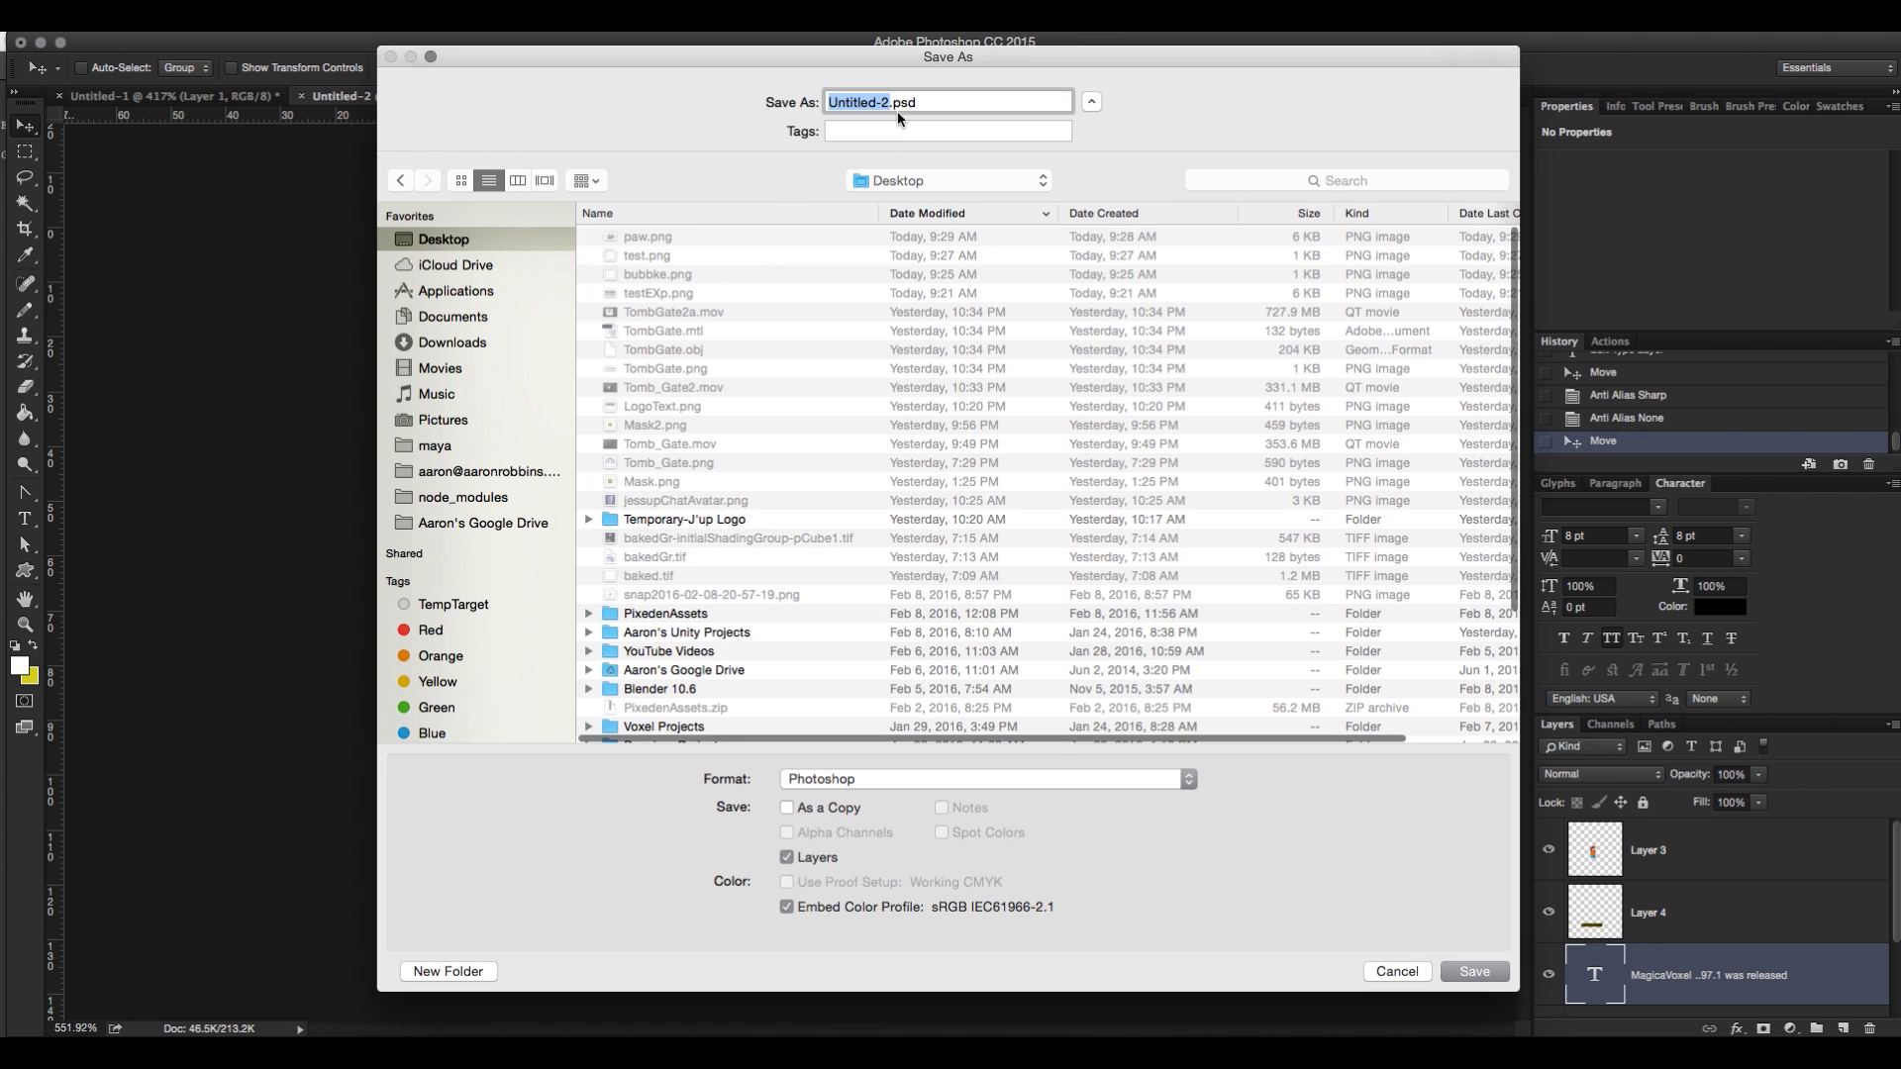
pyautogui.click(1421, 967)
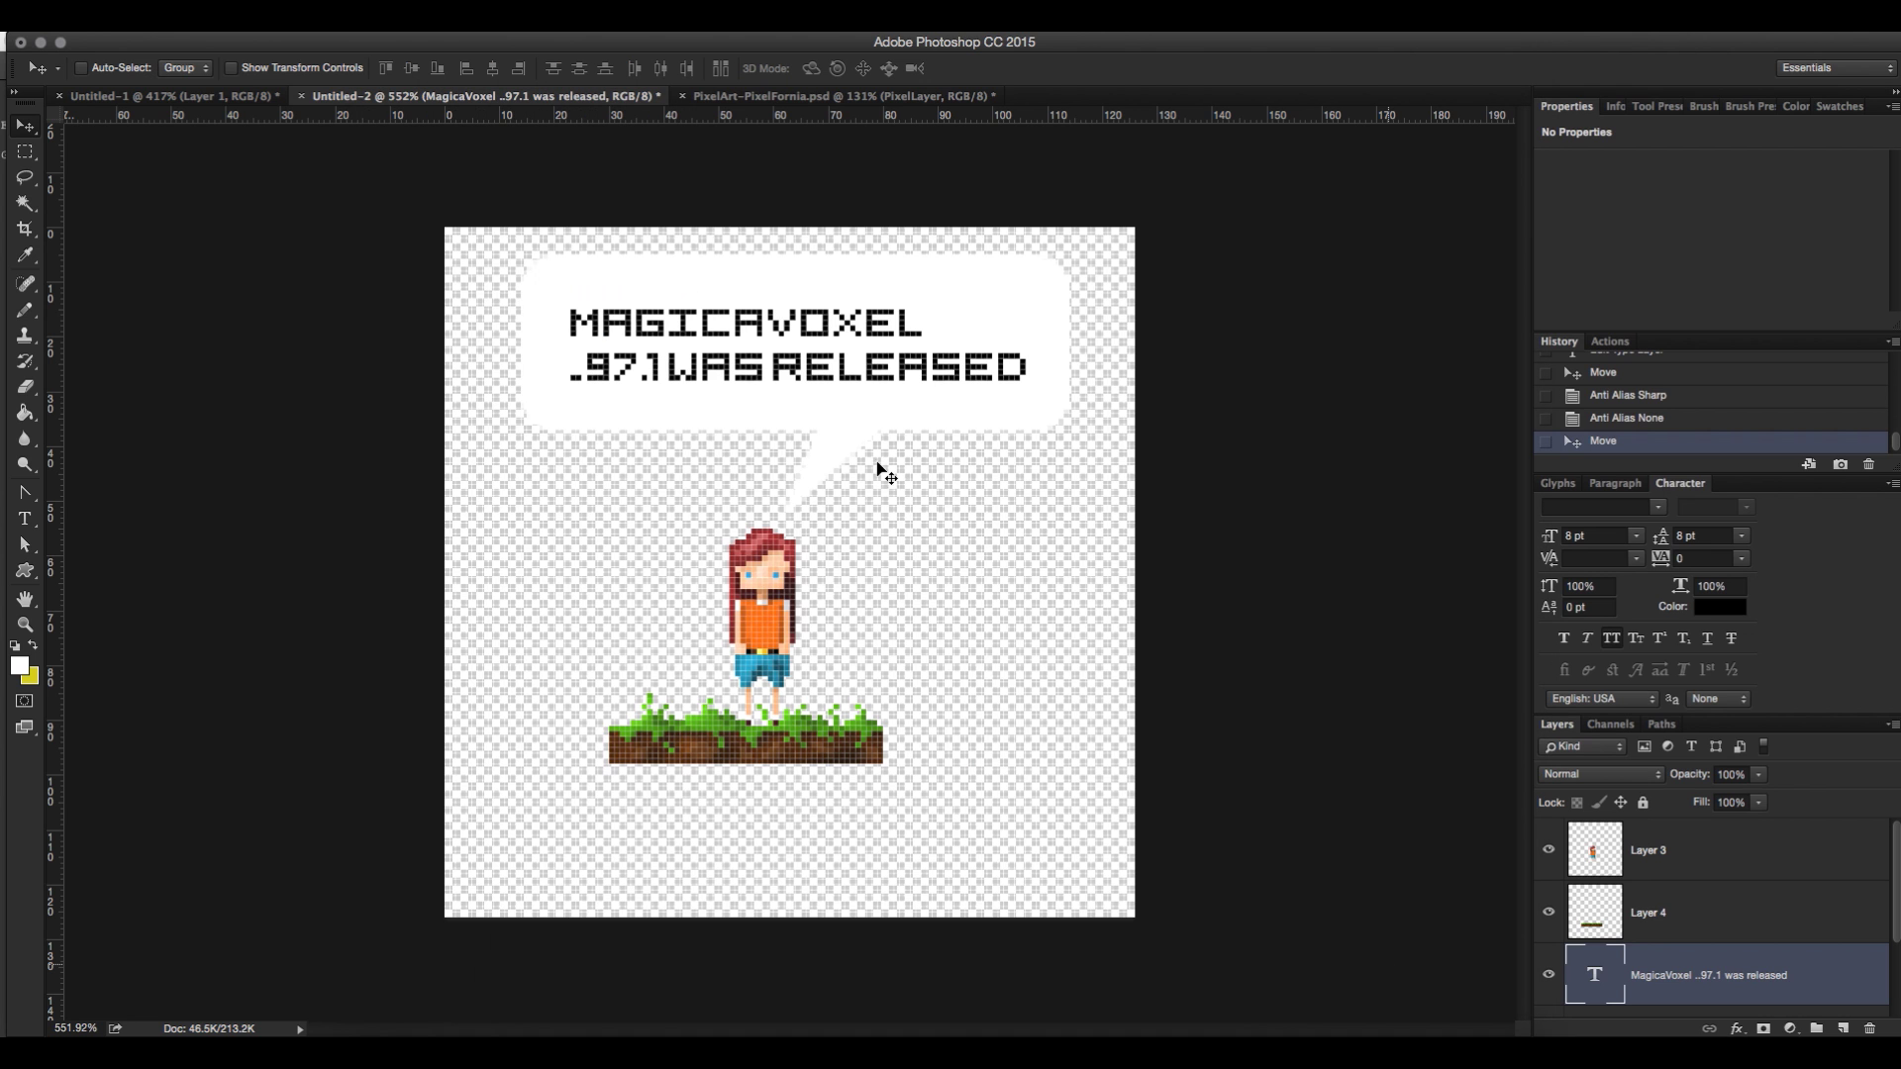
# - Quick Export the artwork as a PNG, naming it 'mv'
pyautogui.click(185, 15)
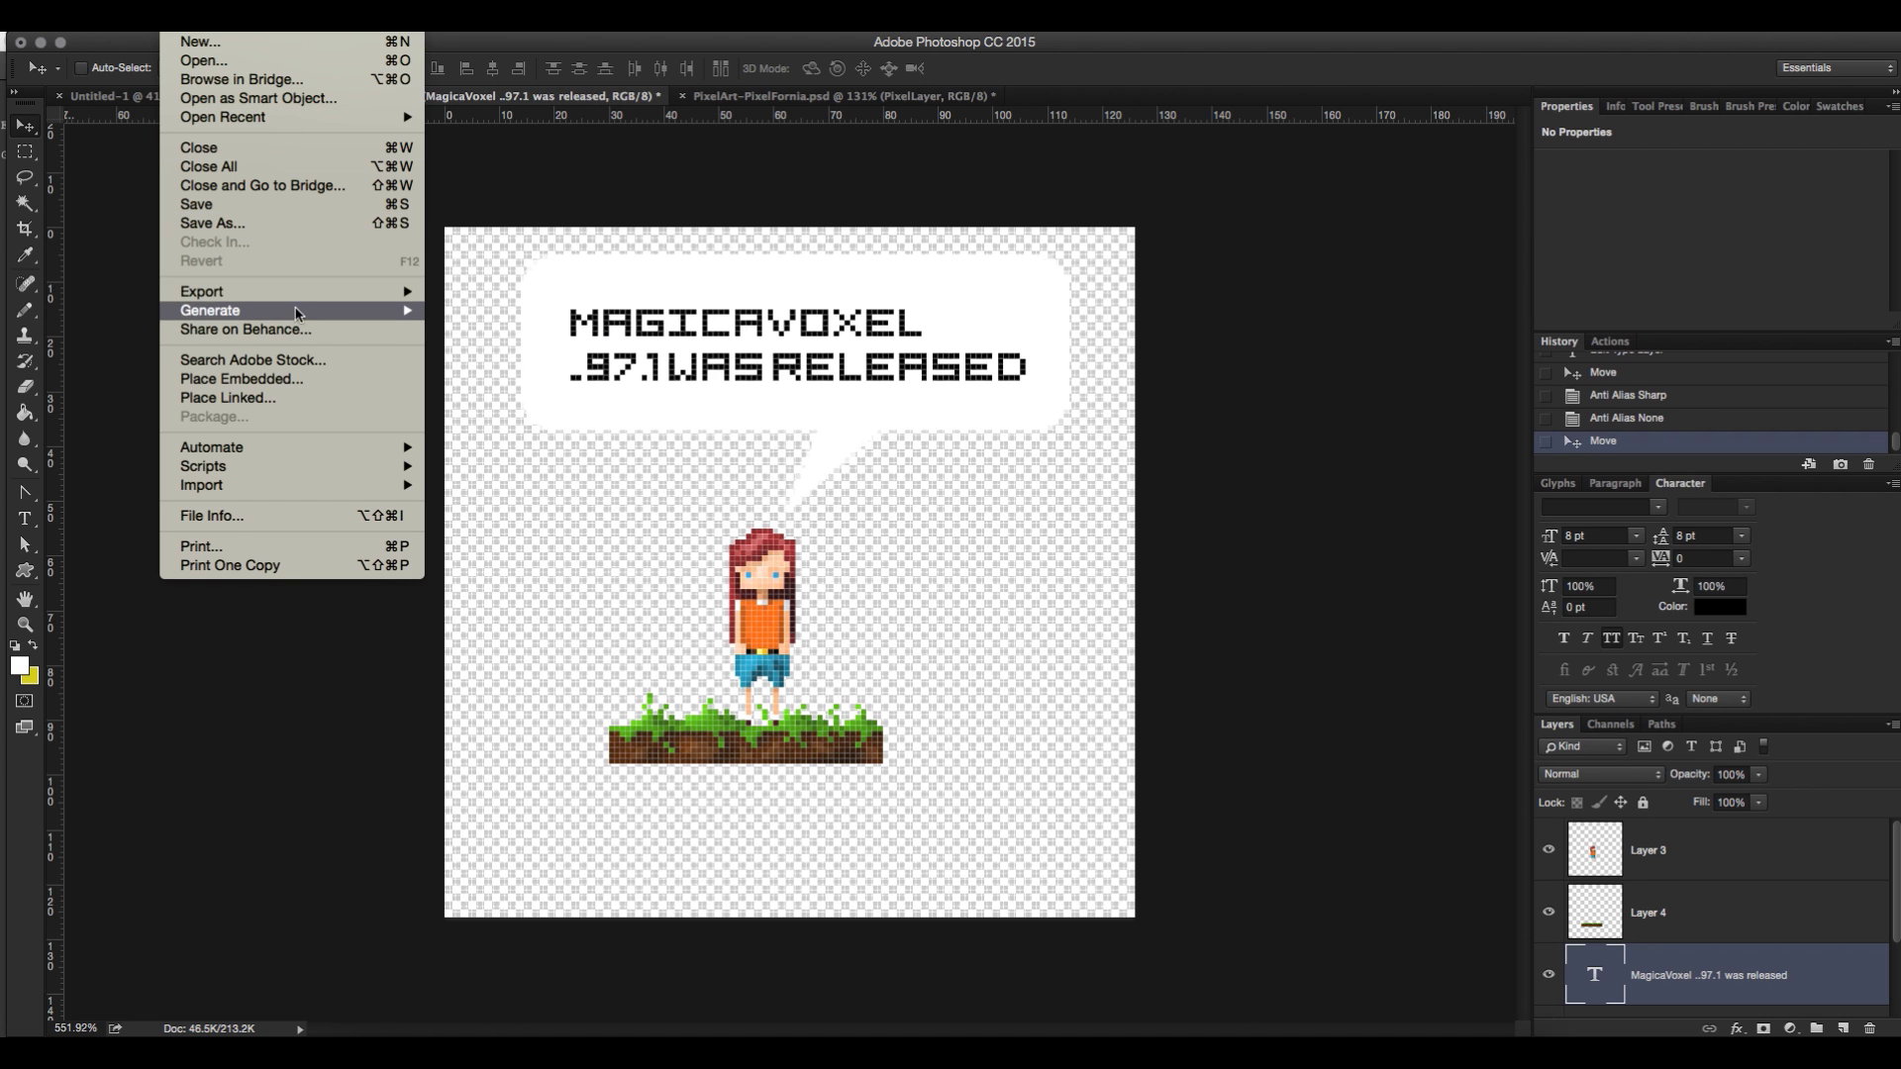
pyautogui.moveTo(313, 293)
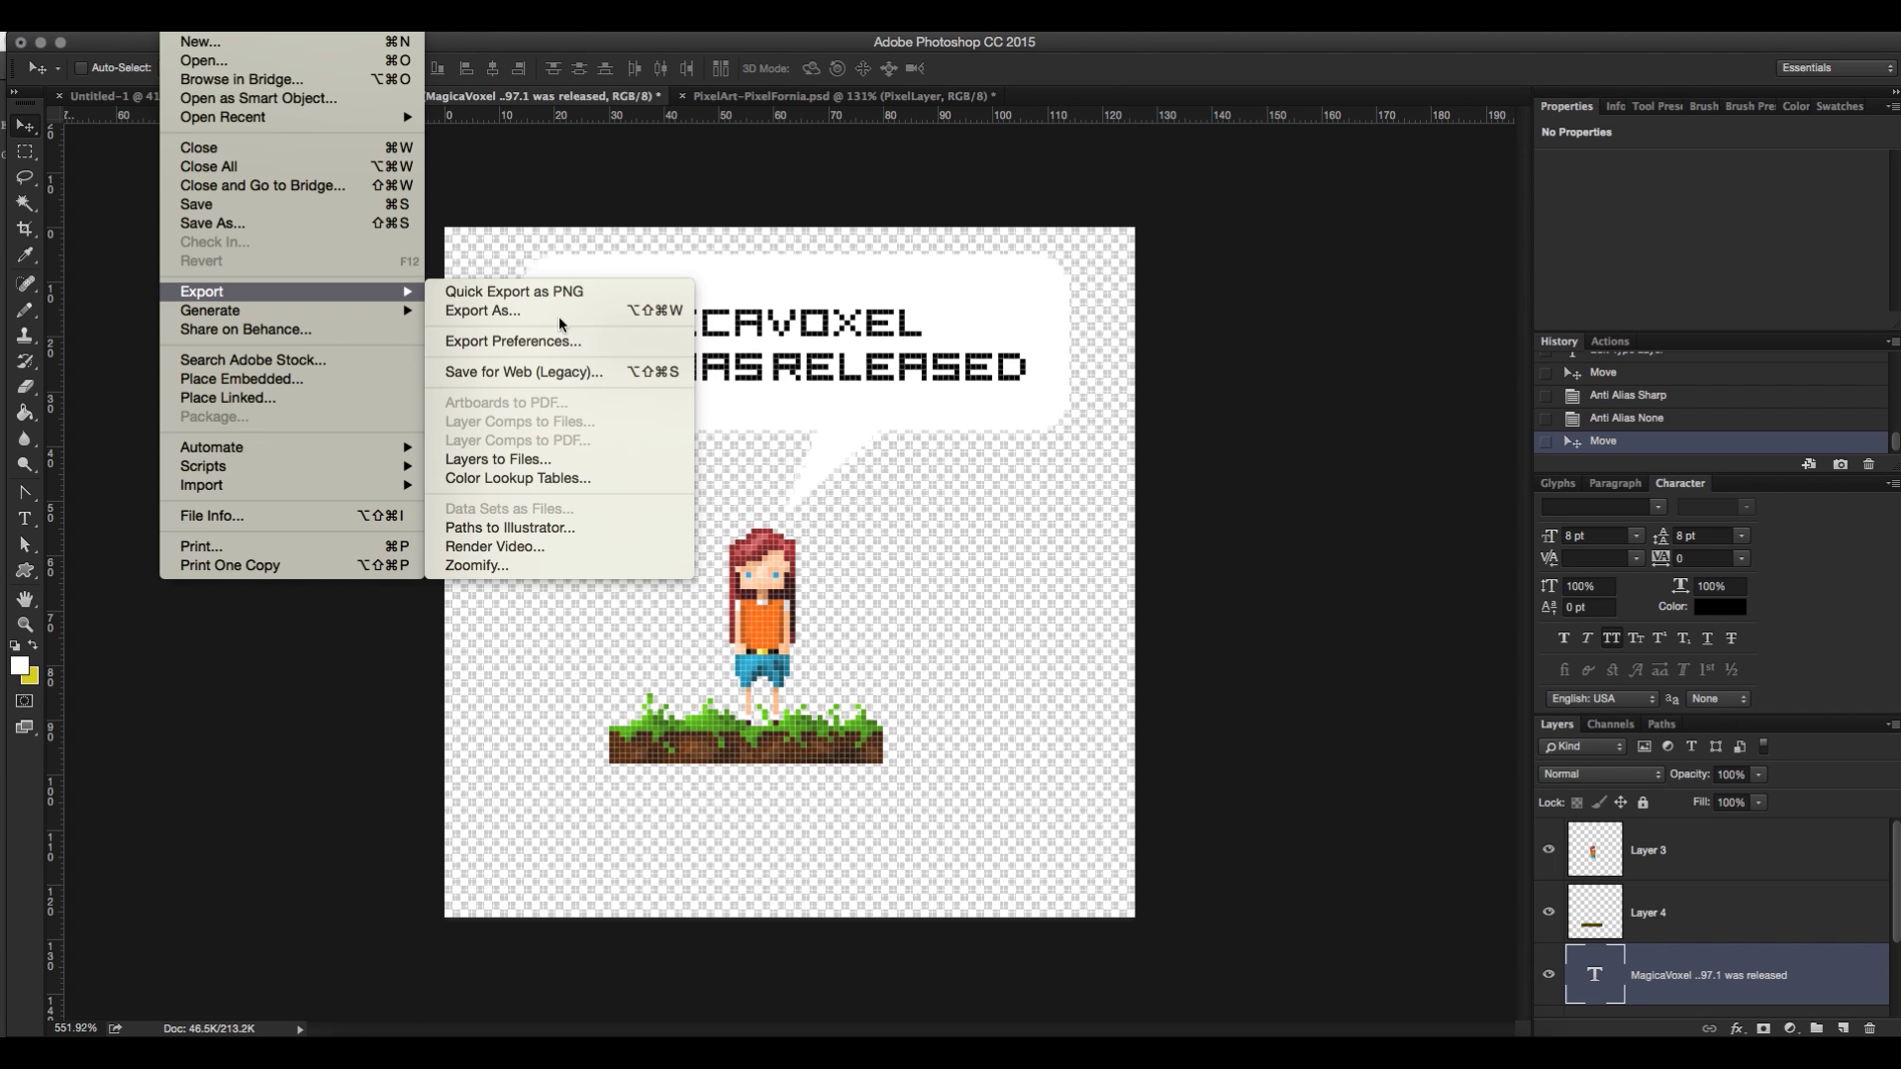
pyautogui.click(542, 294)
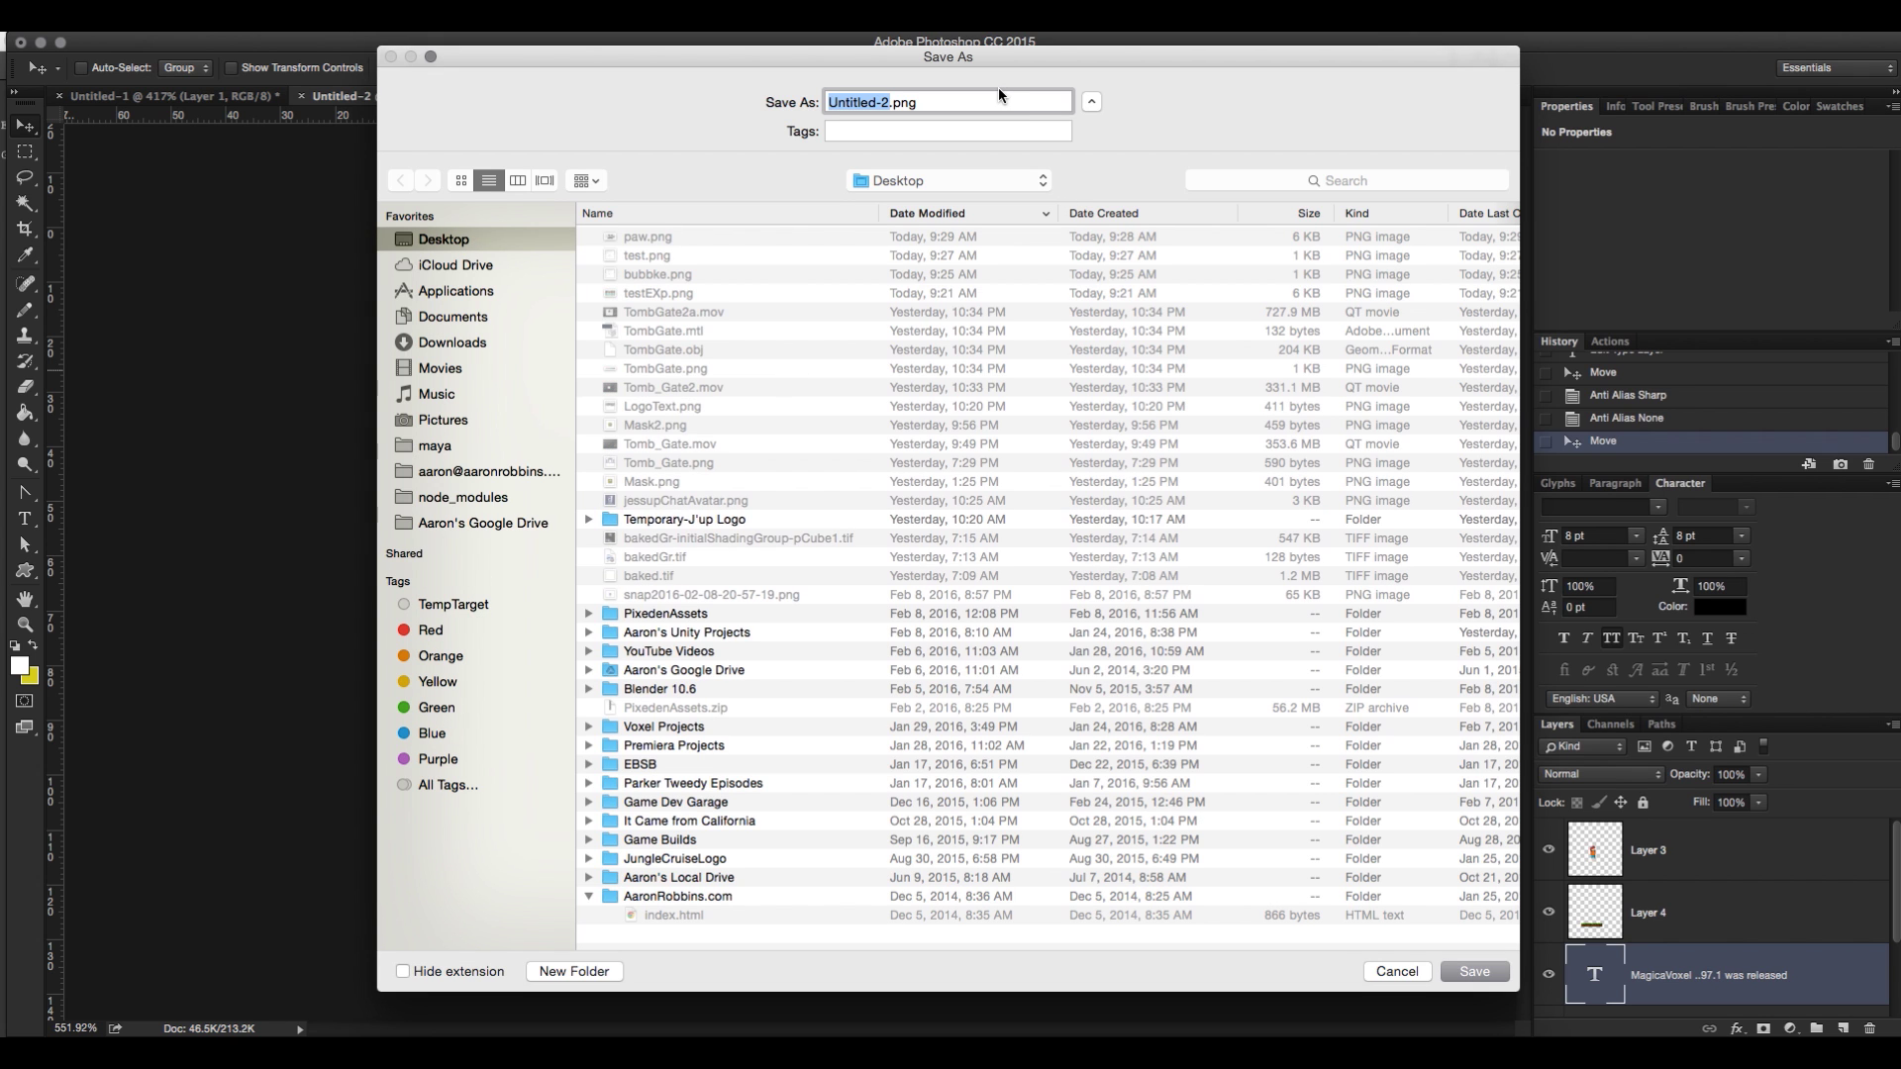
pyautogui.write('mv')
pyautogui.press('Return')
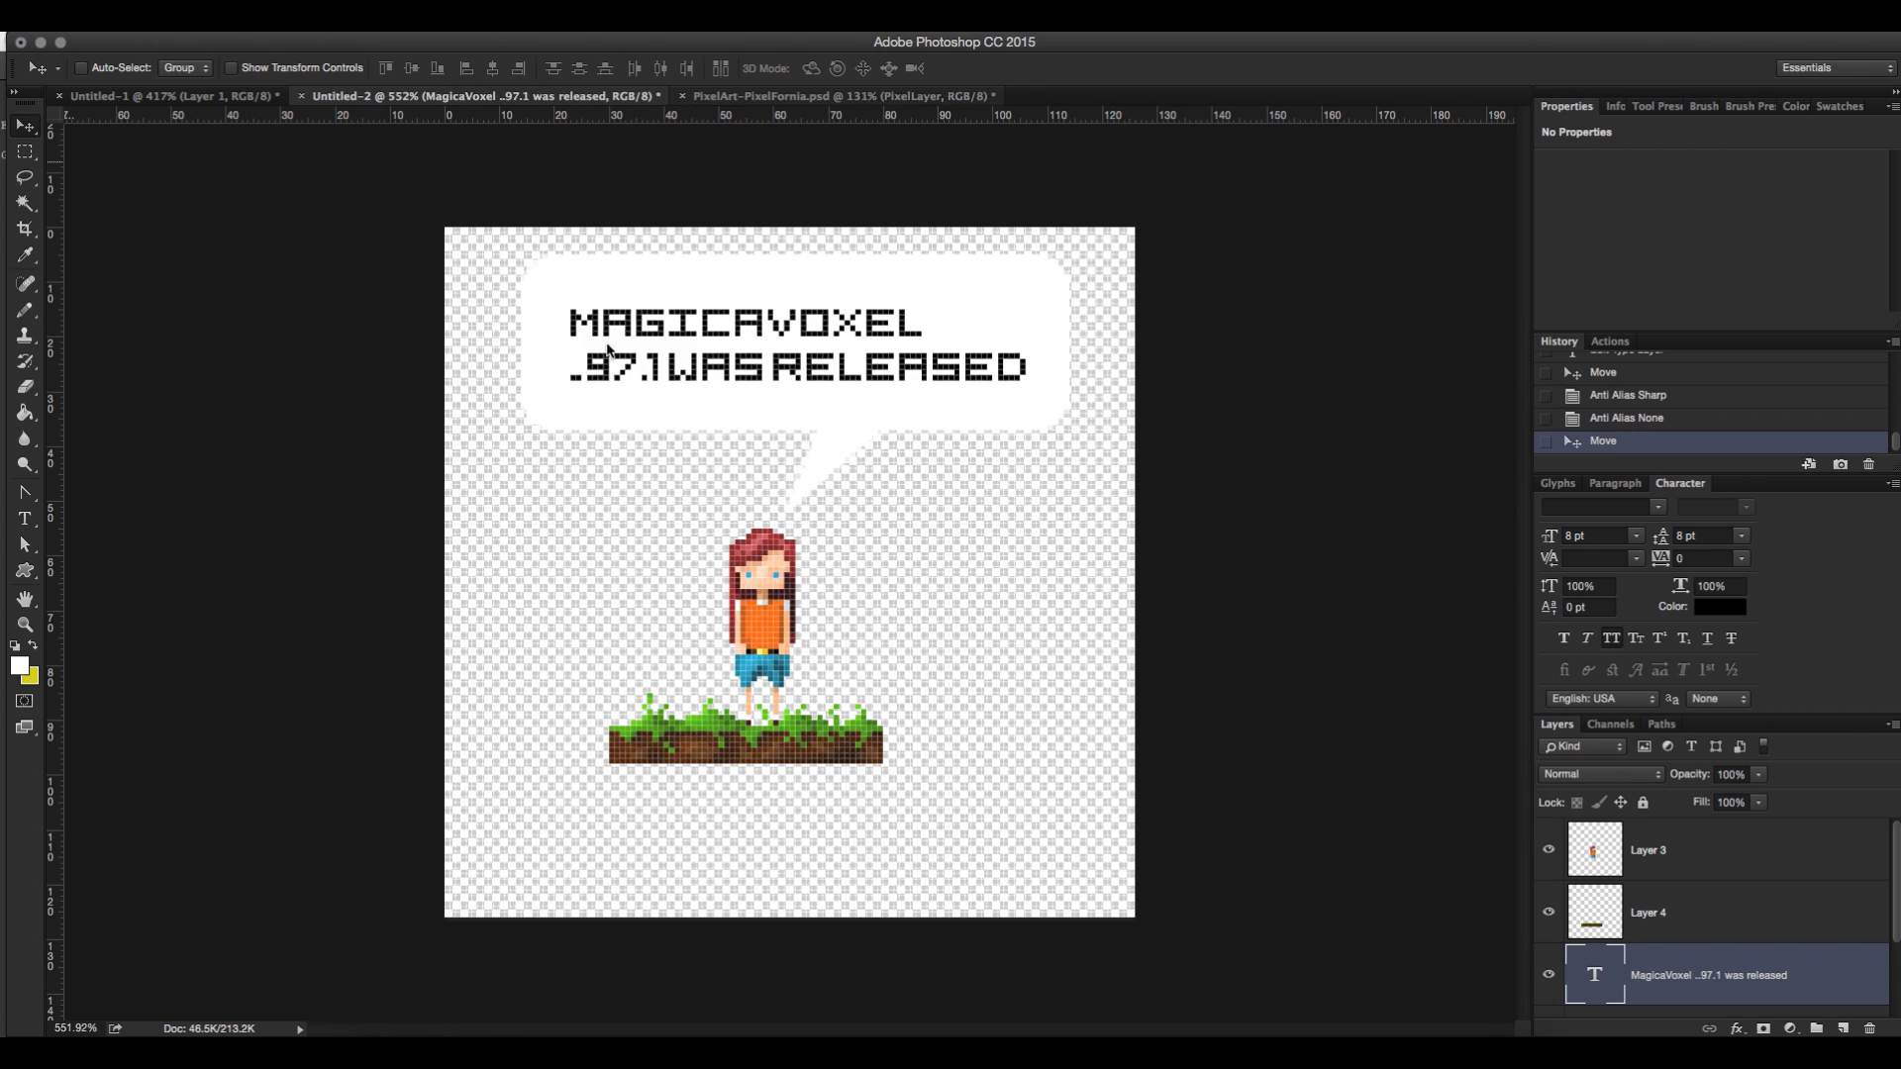
# - Open 97.png in MagicaVoxel as a flat 100 × 1 × 93 voxel model
pyautogui.moveTo(981, 1034)
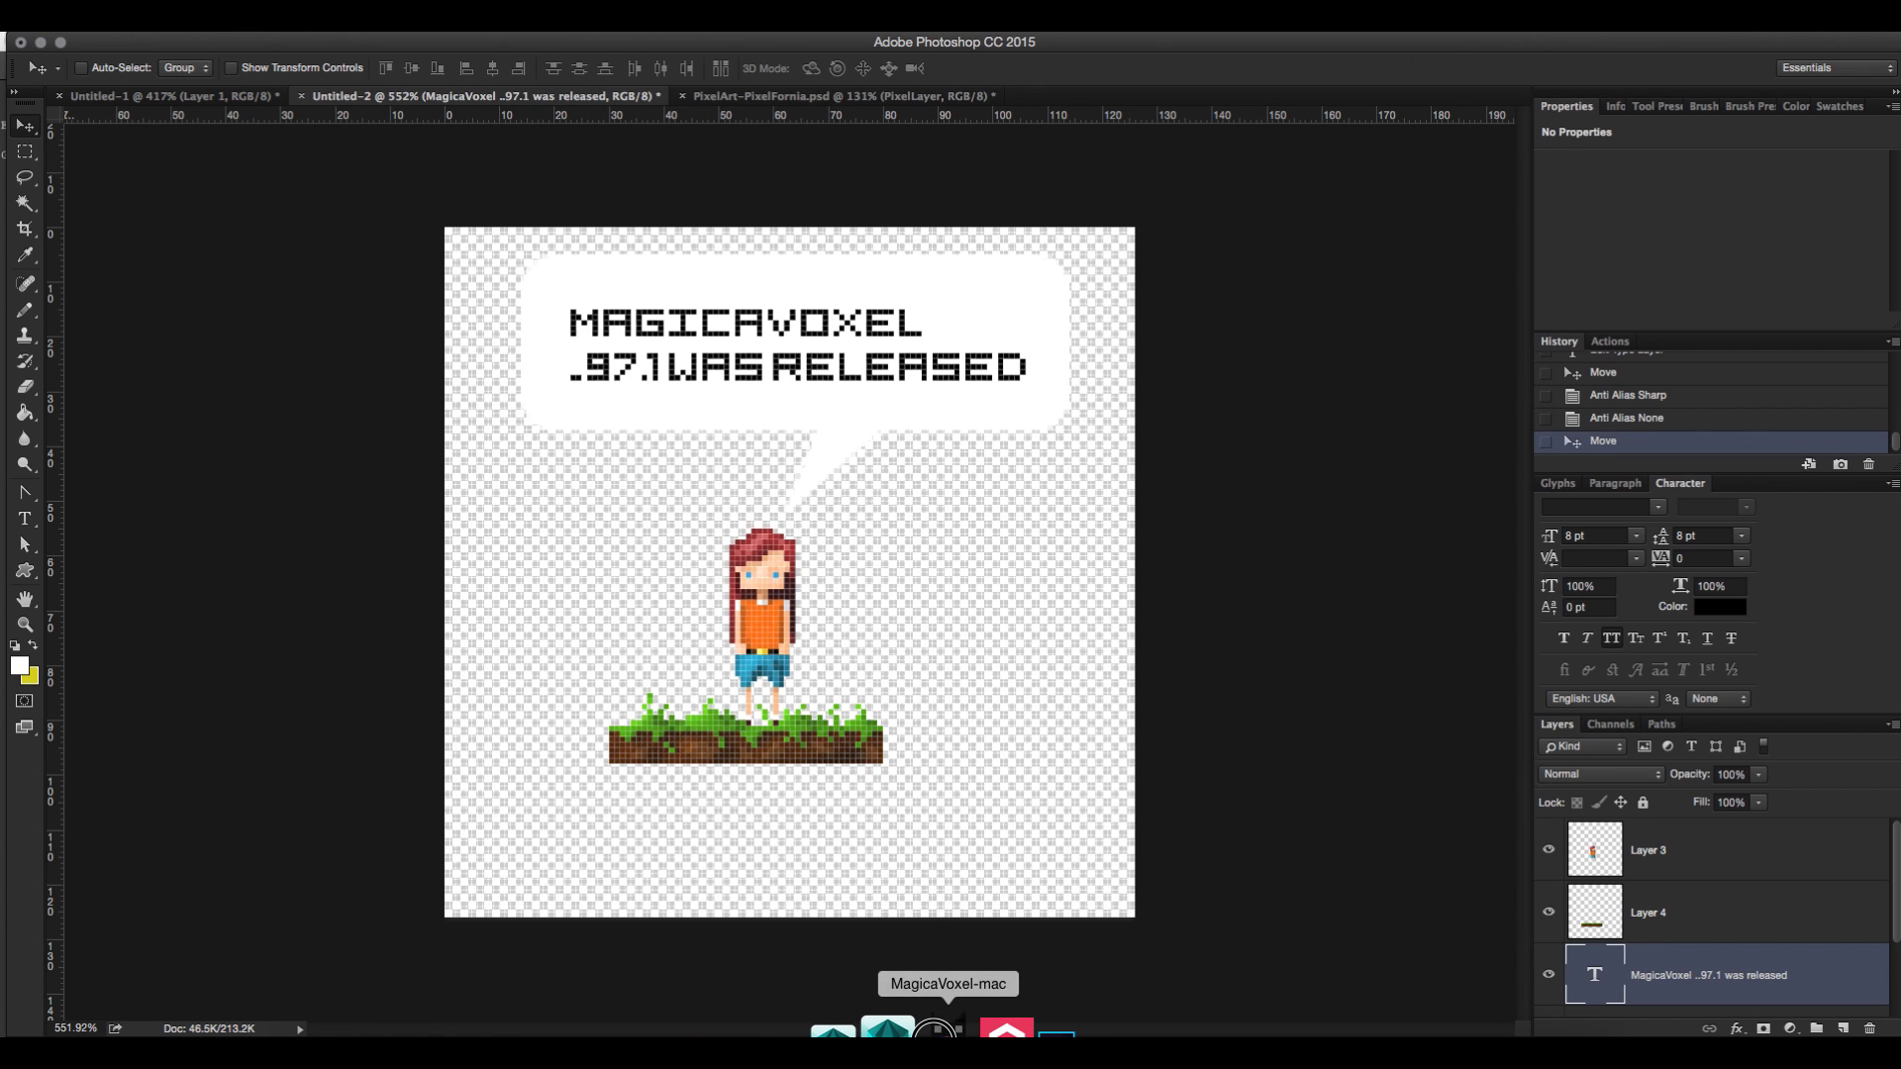
pyautogui.click(940, 1029)
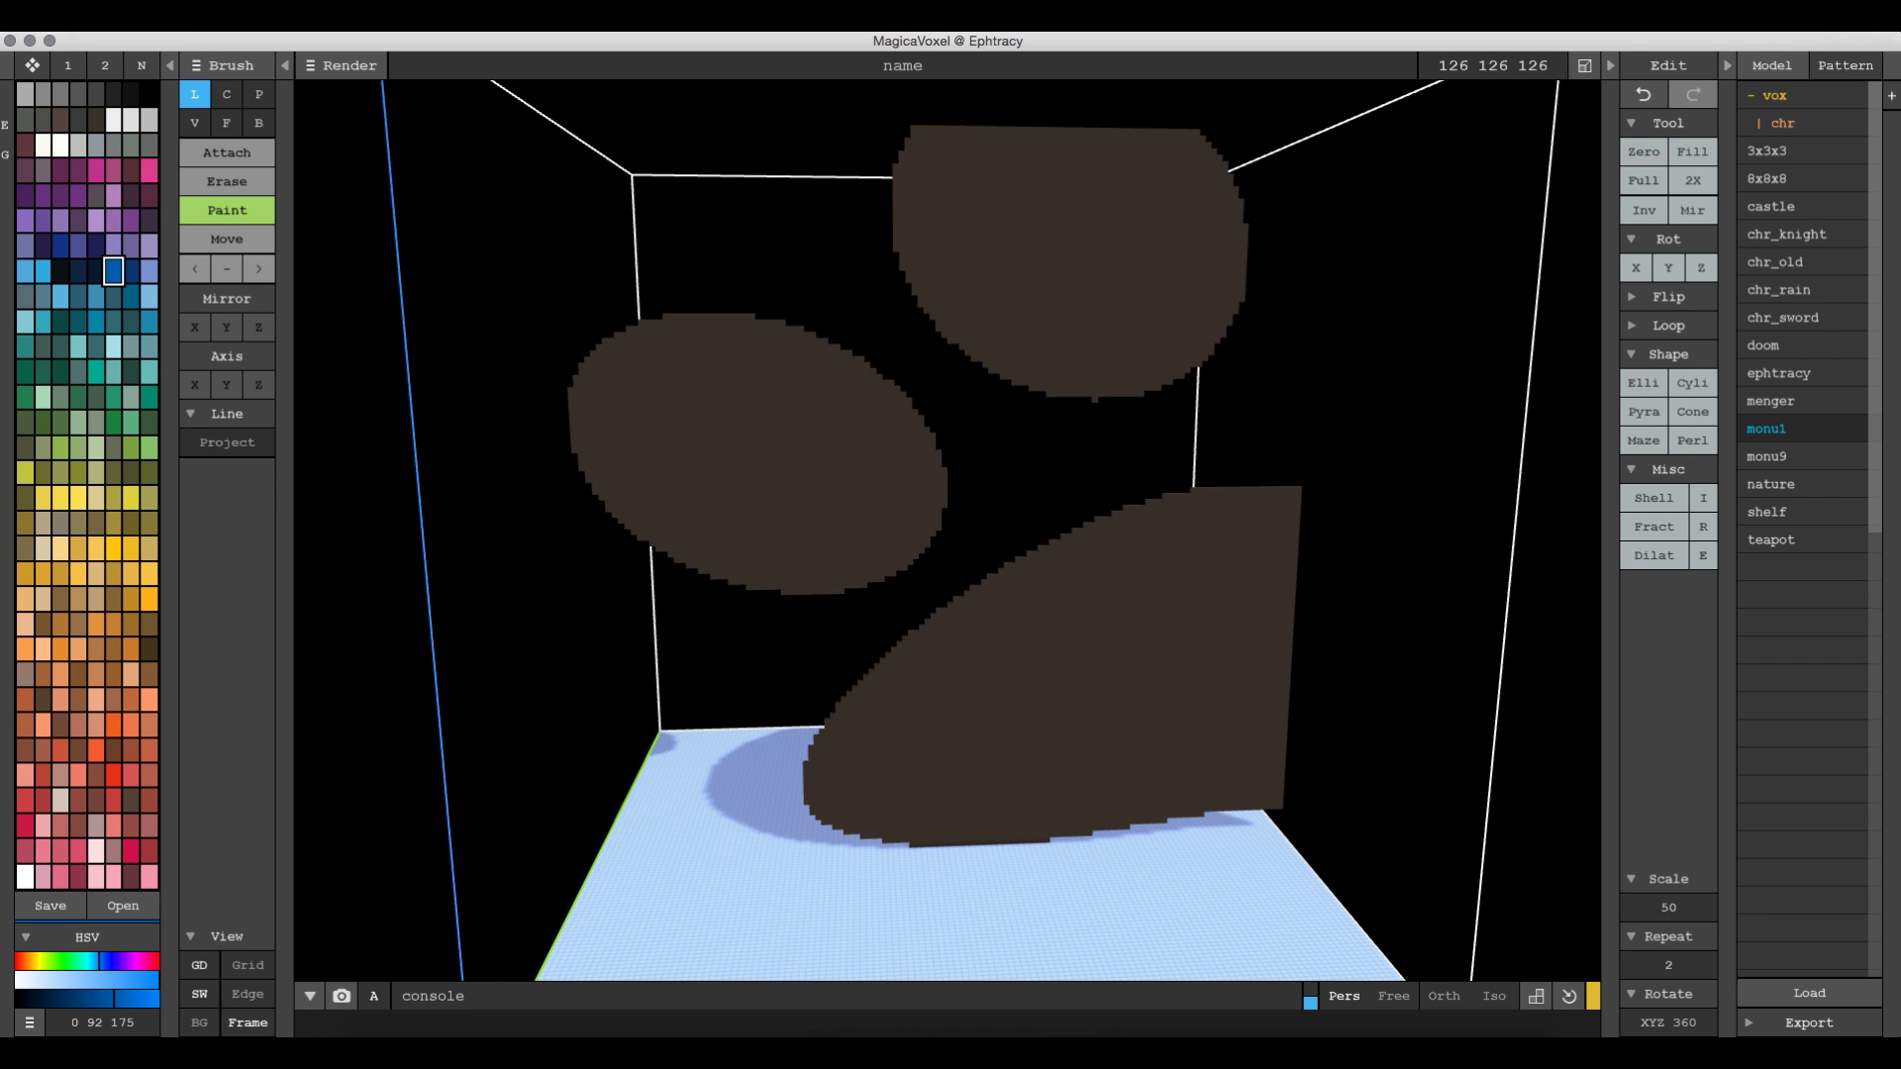
pyautogui.click(143, 25)
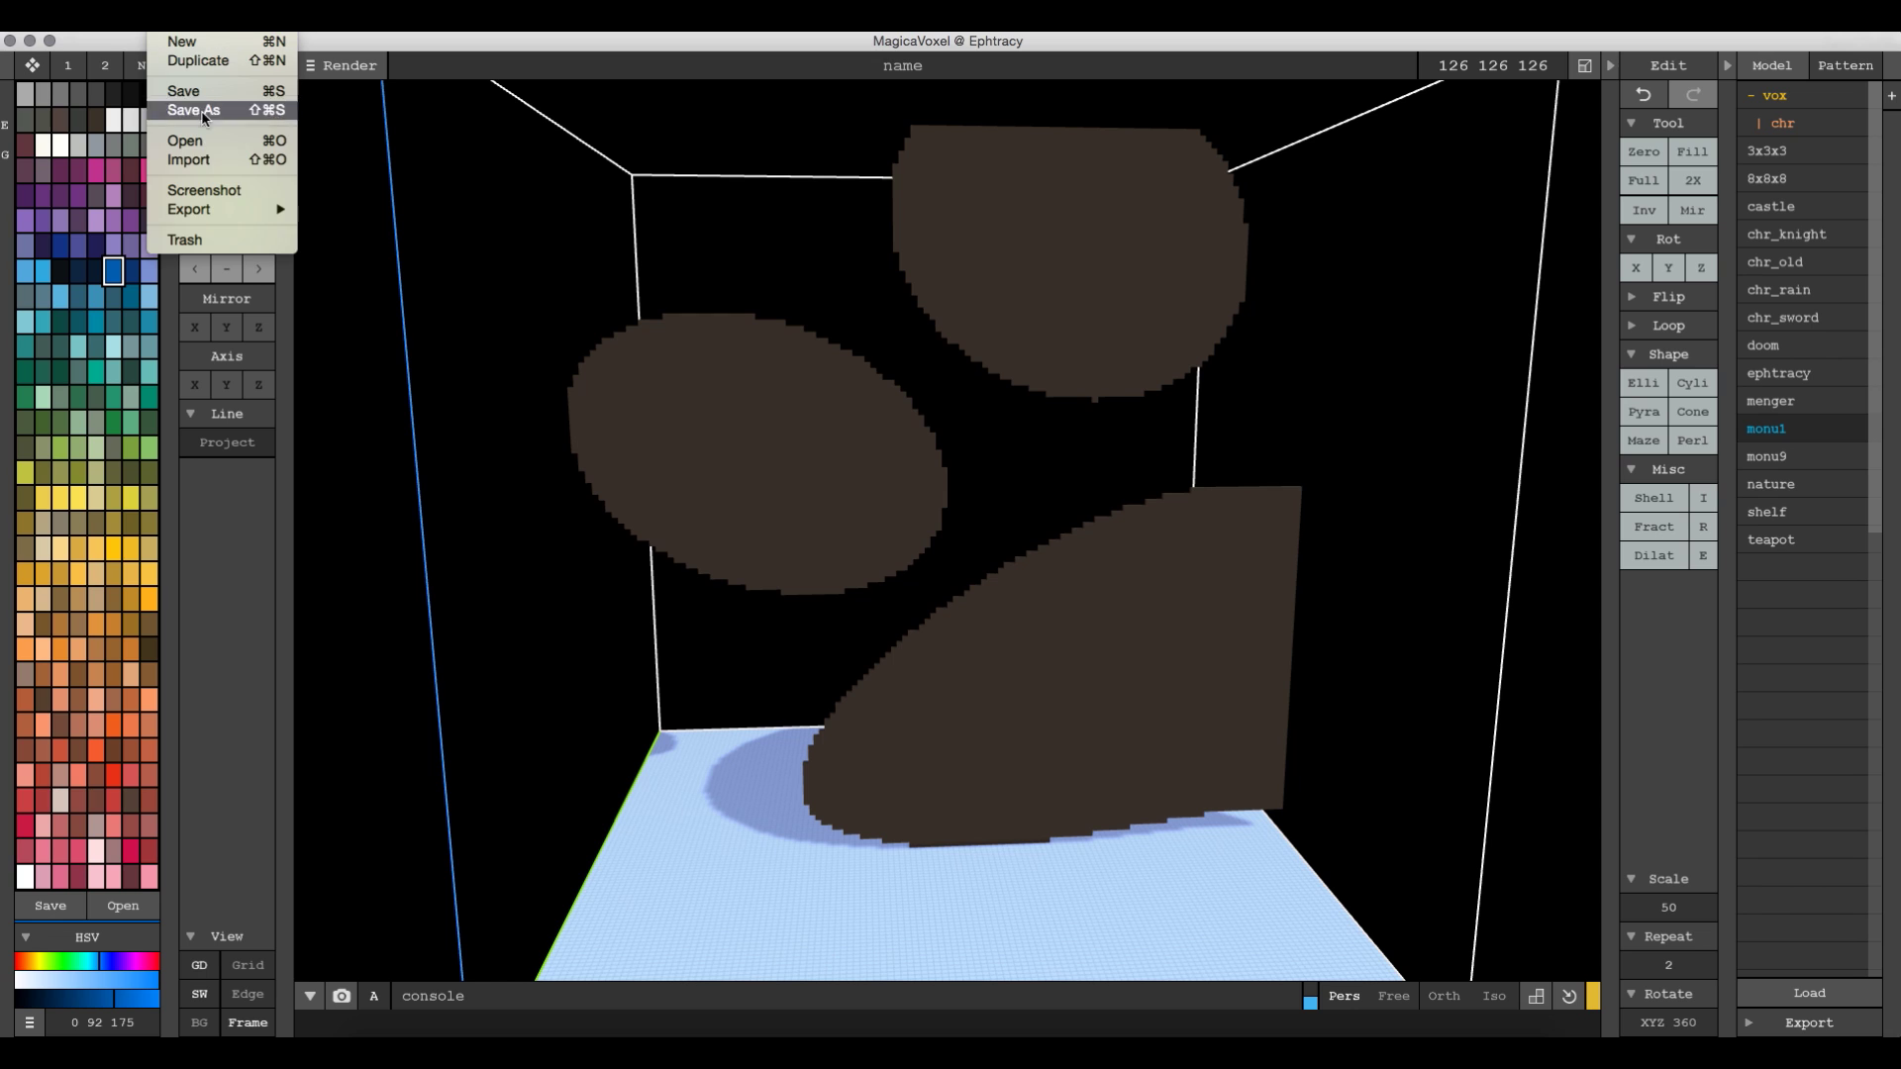
pyautogui.click(212, 156)
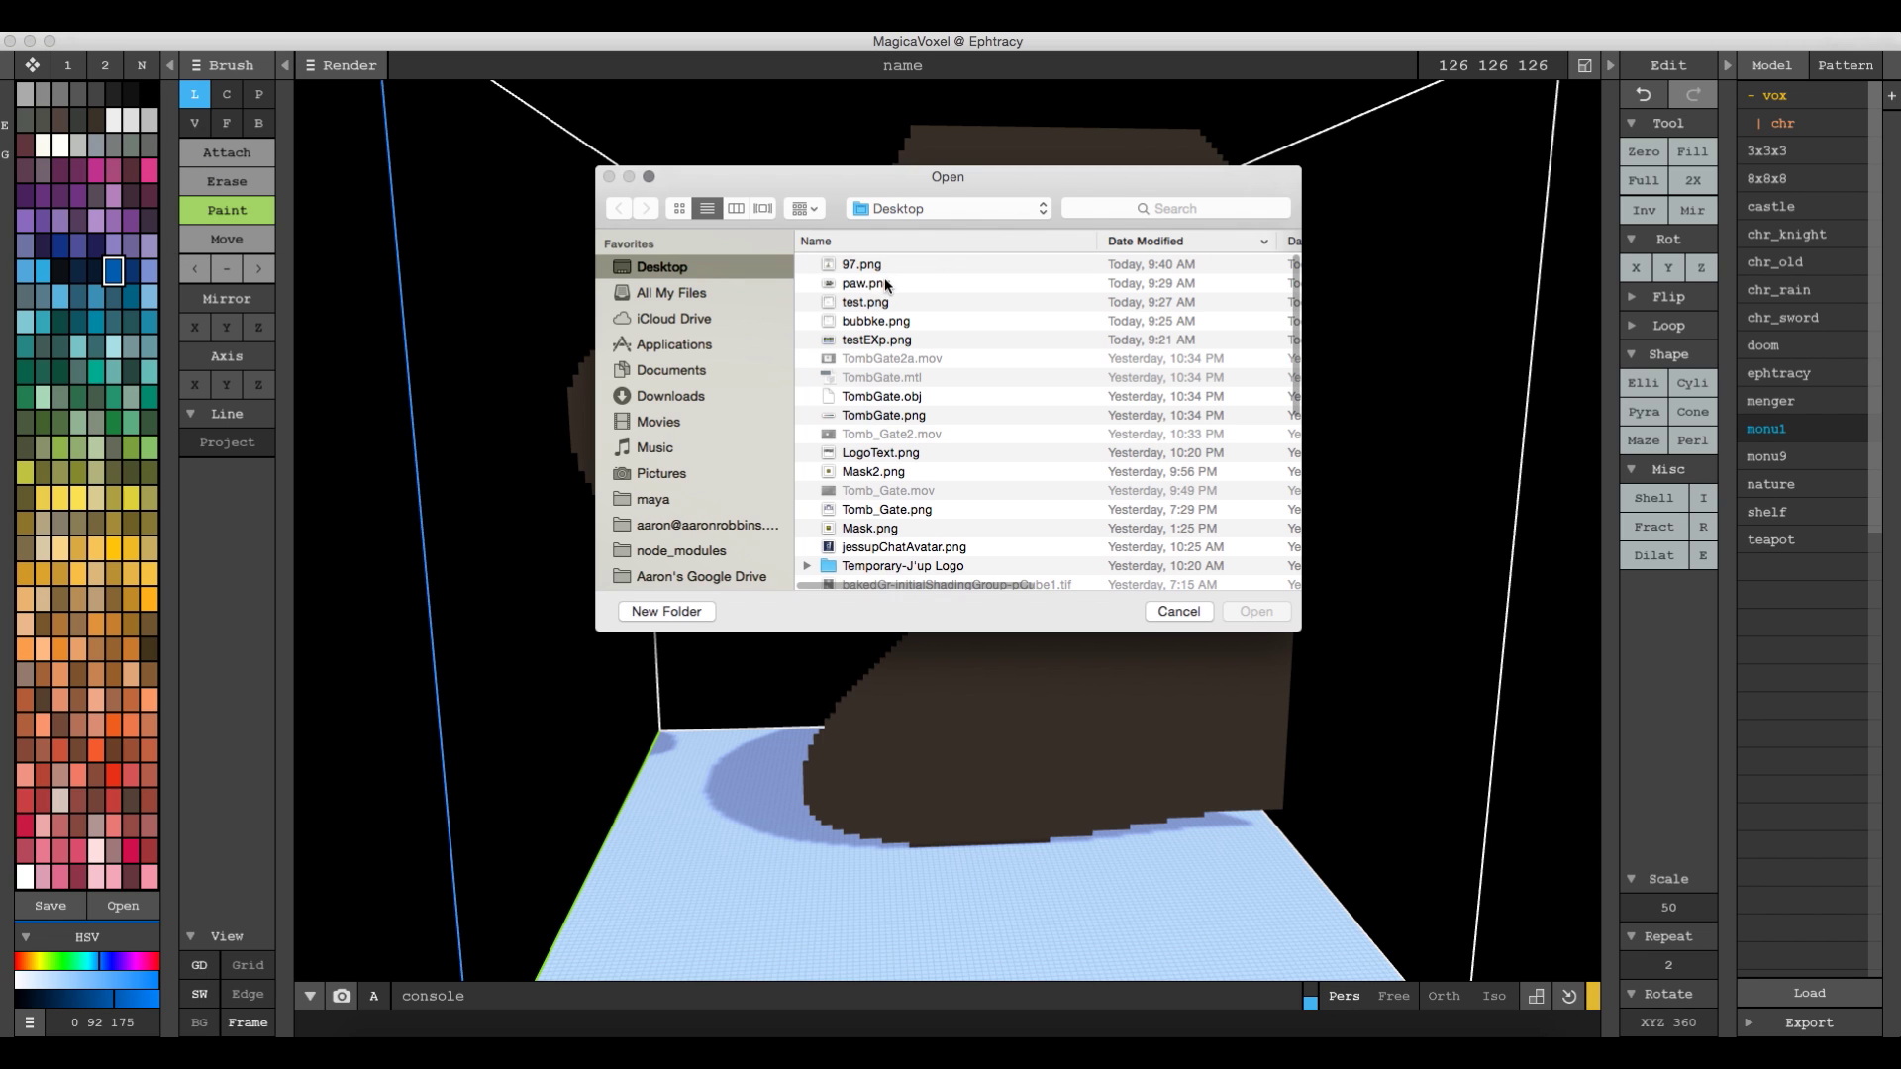
pyautogui.click(1267, 613)
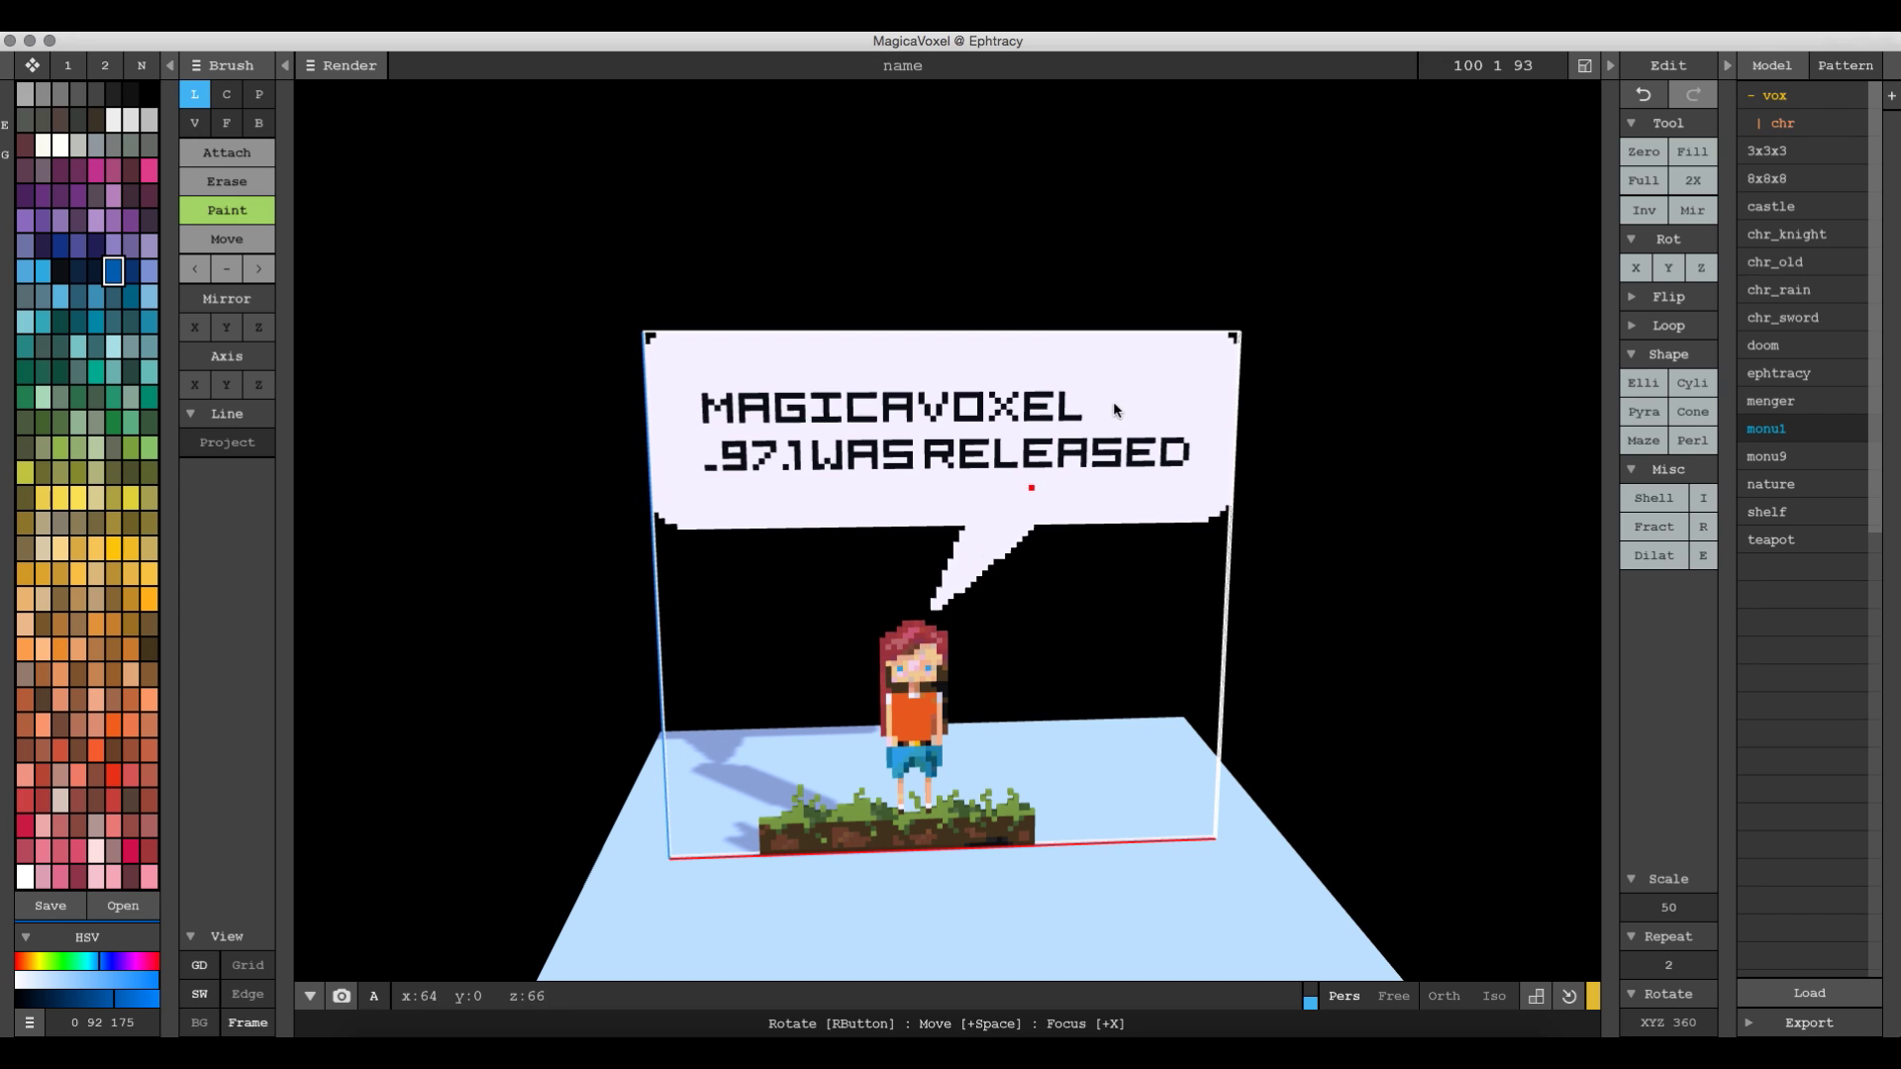
# - Change the model depth from 1 to 5 for a 100 × 5 × 93 box, then inspect it
pyautogui.click(1497, 66)
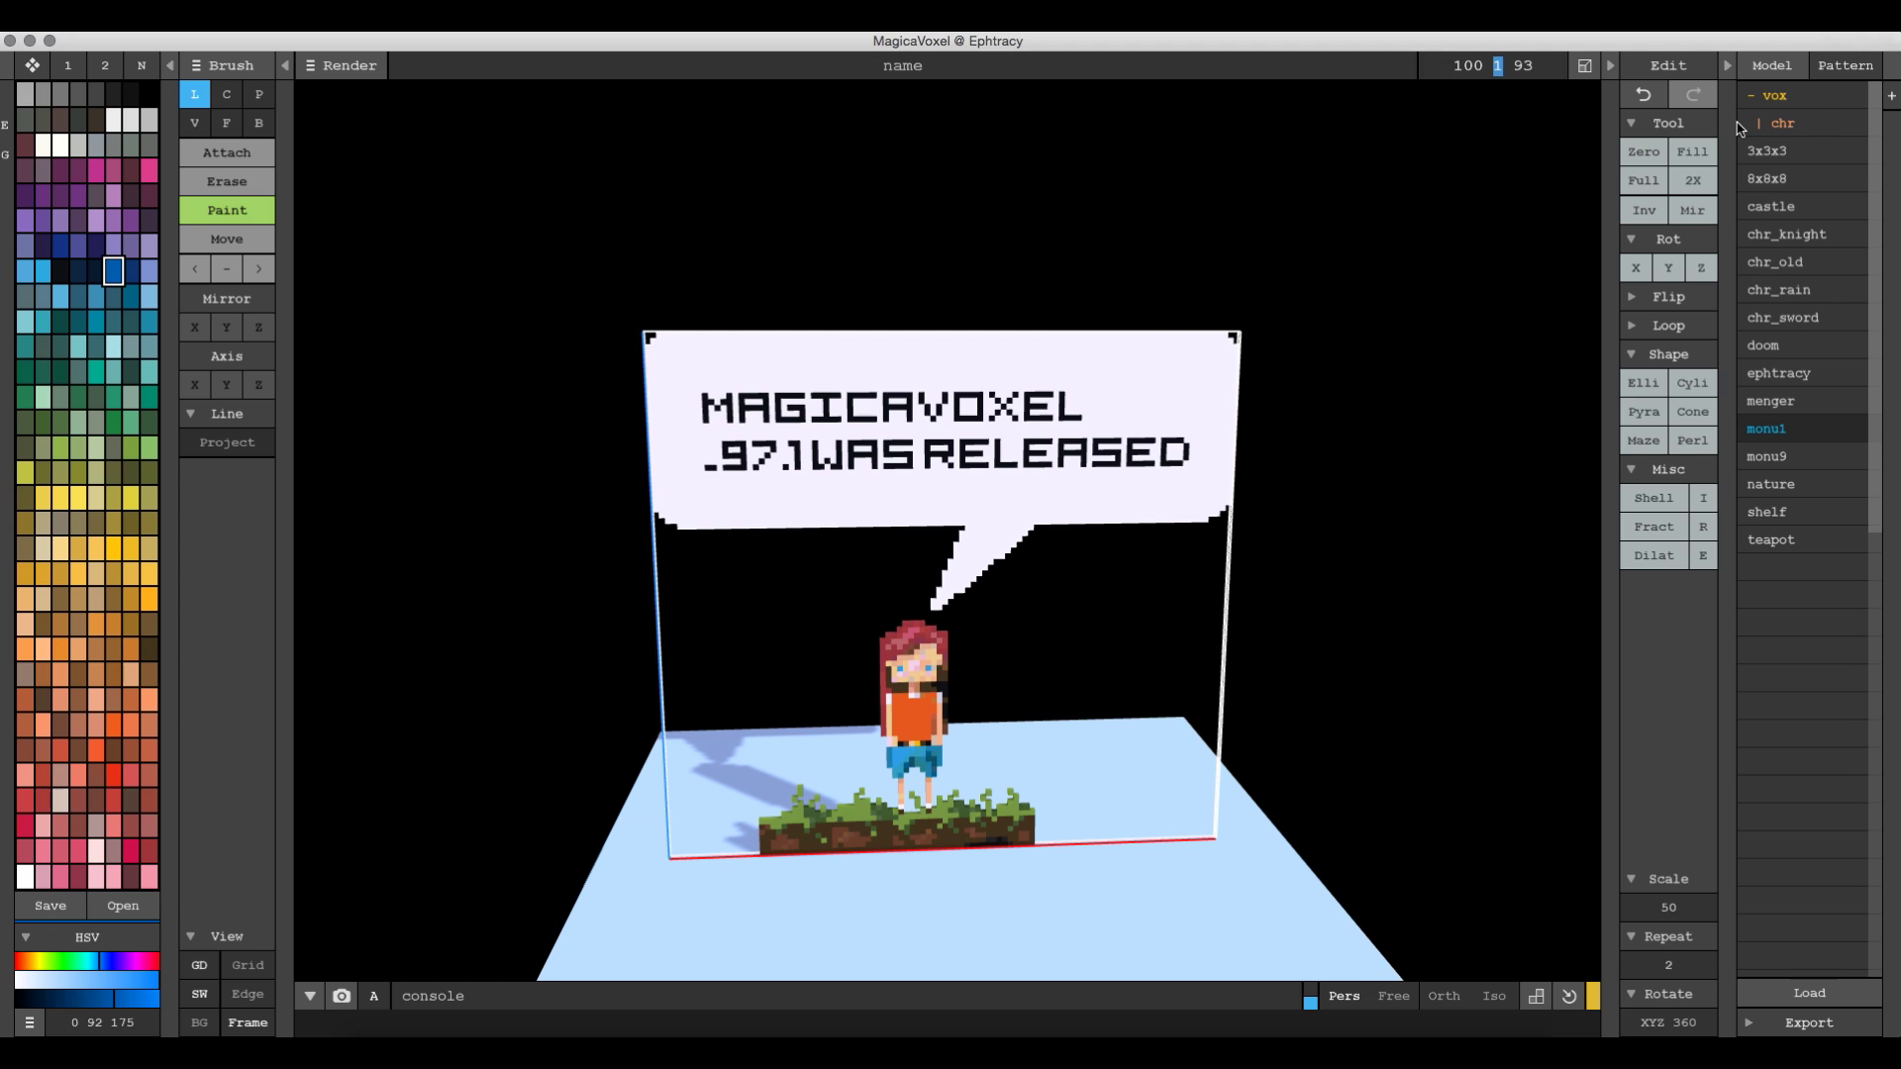
pyautogui.write('5')
pyautogui.press('Return')
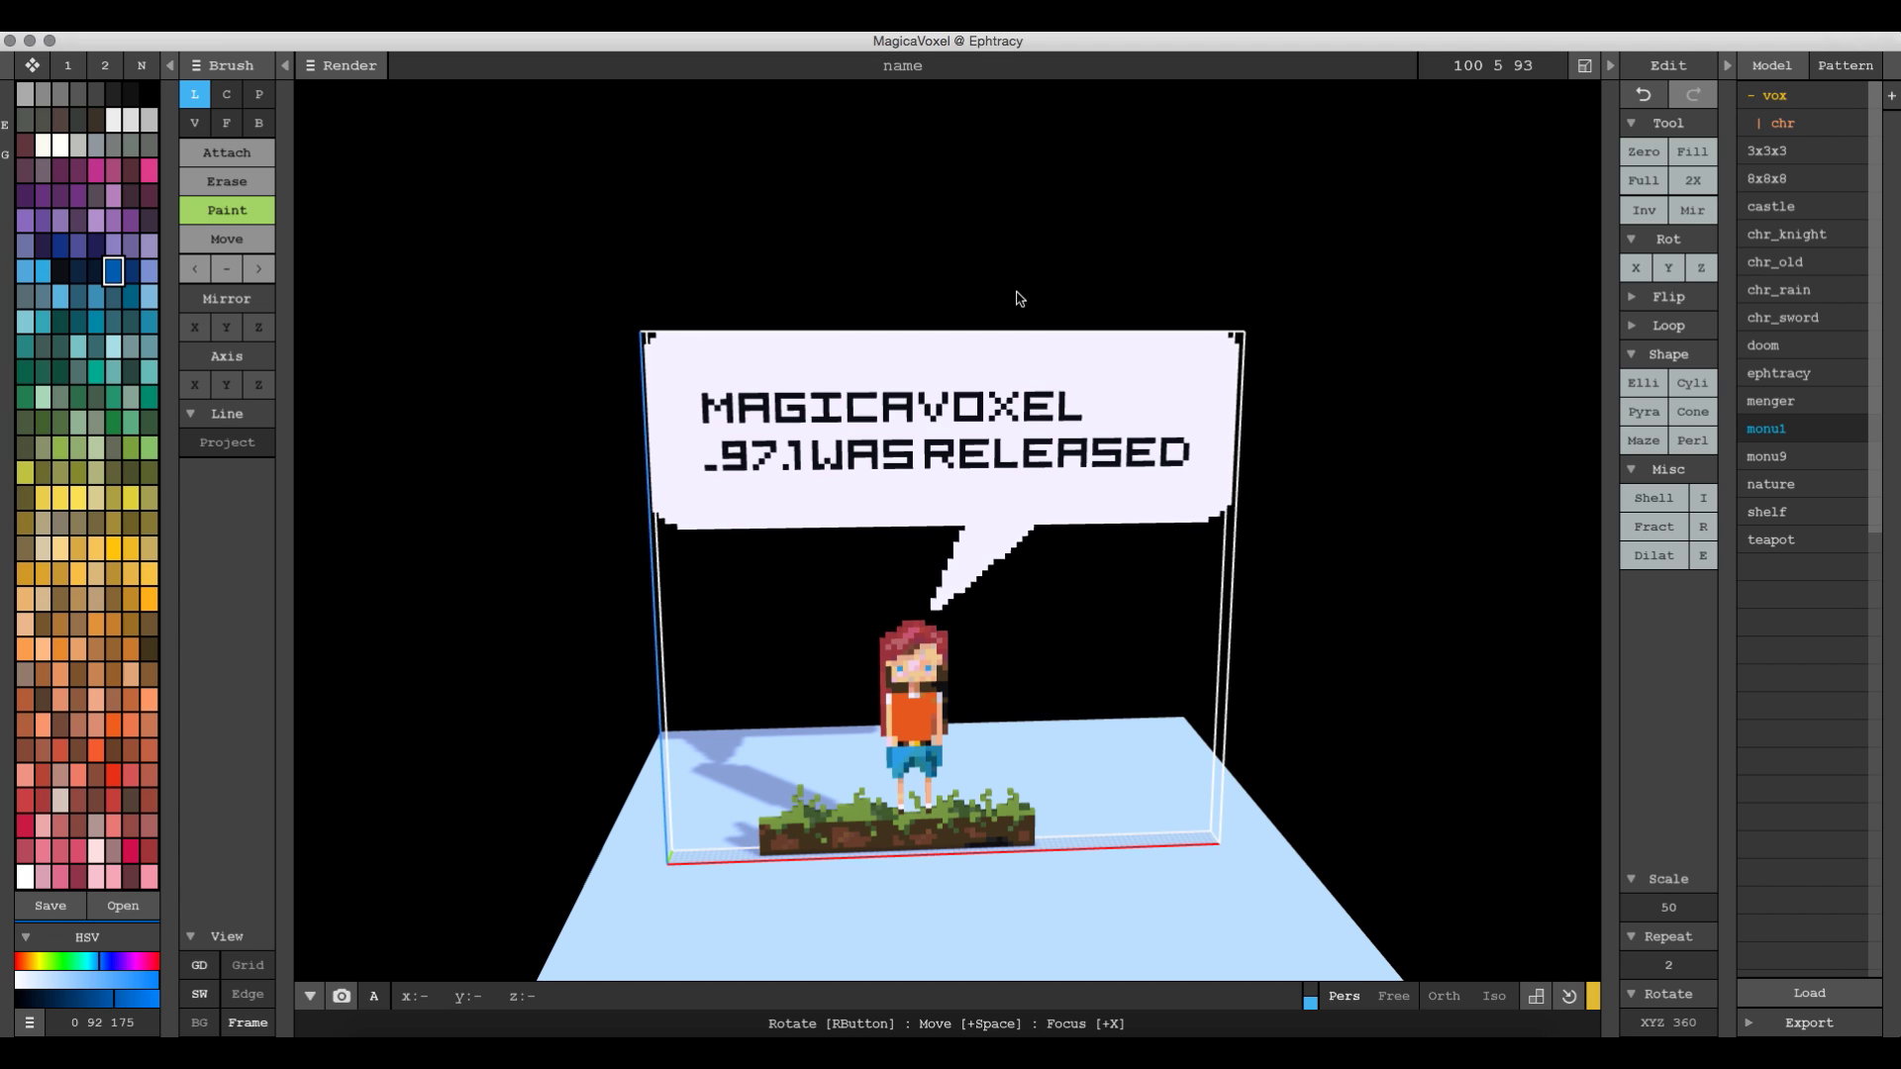
pyautogui.moveTo(972, 305); pyautogui.dragTo(1116, 310, button='right')
pyautogui.moveTo(1090, 505); pyautogui.dragTo(958, 703, button='right')
pyautogui.scroll(5, 985, 645)
pyautogui.scroll(-3, 980, 677)
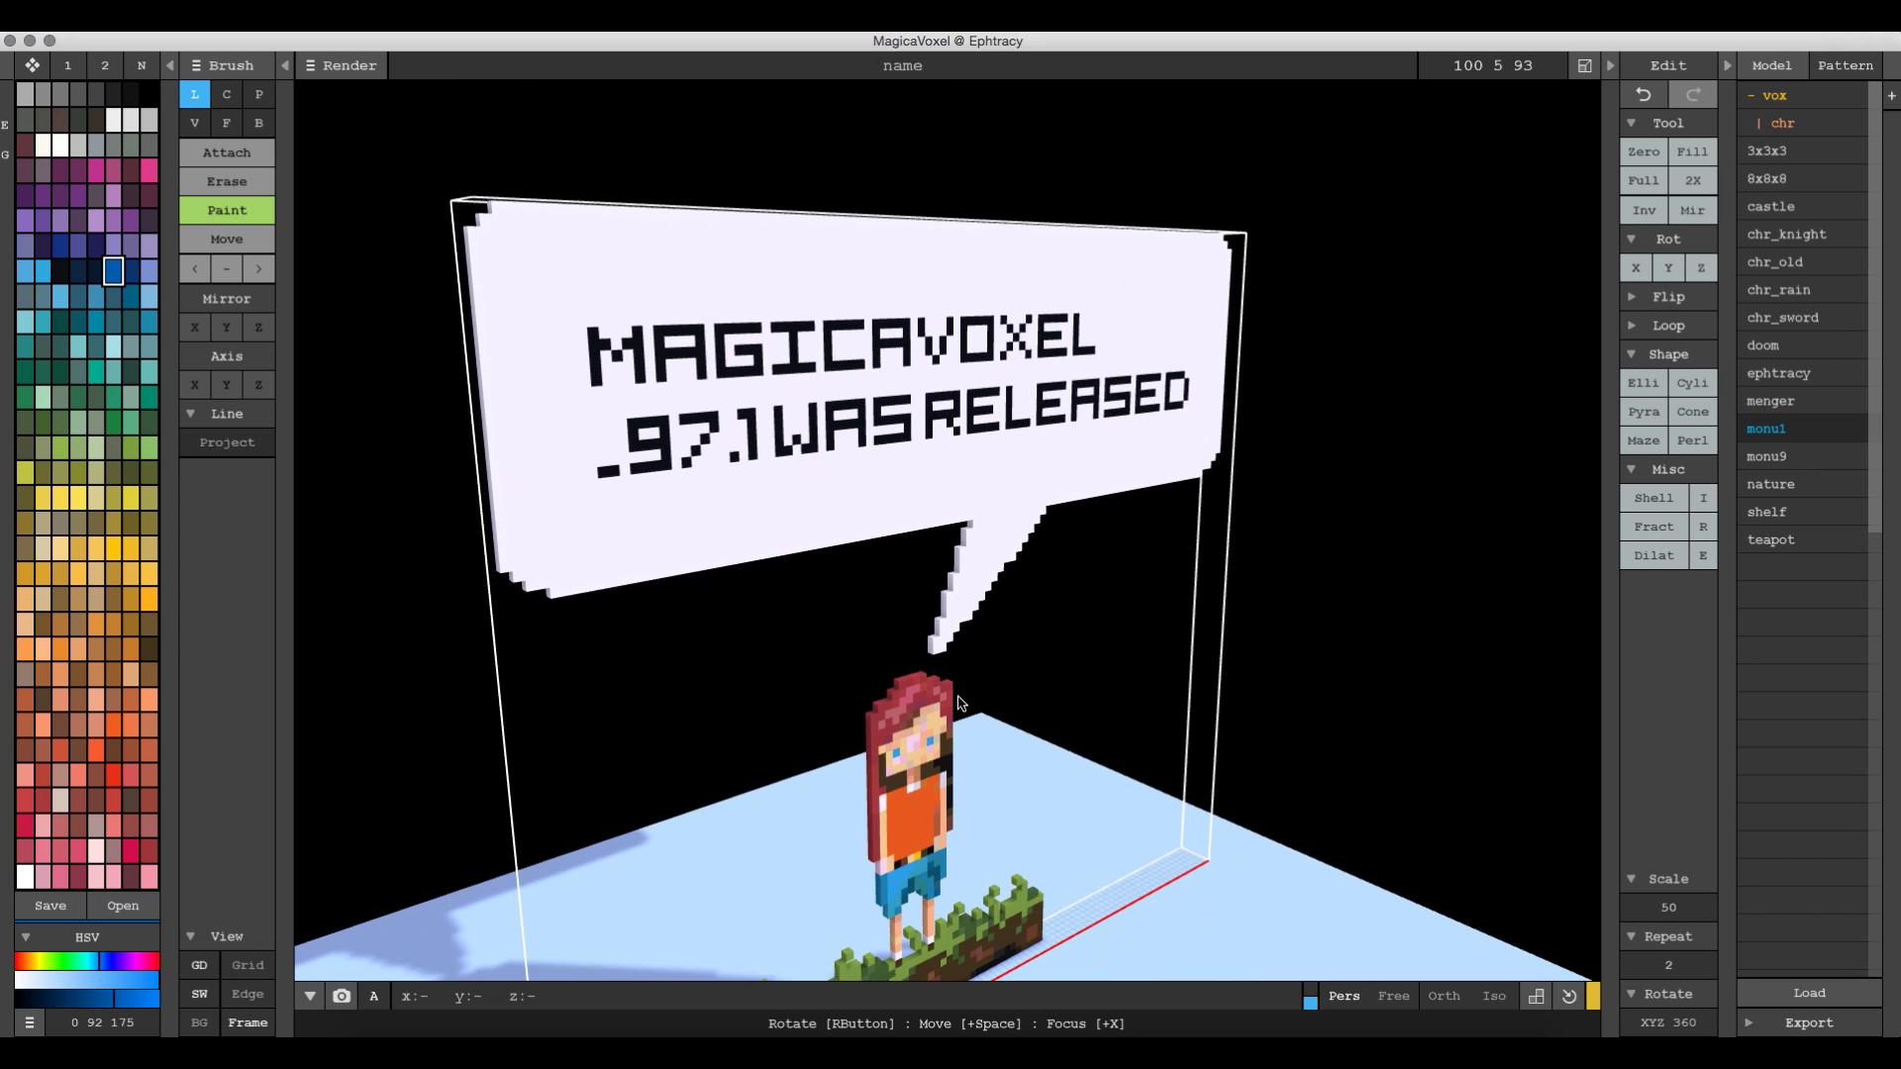
# - Set the Face brush to Attach, with white sampled from the speech bubble
pyautogui.click(226, 123)
pyautogui.click(225, 154)
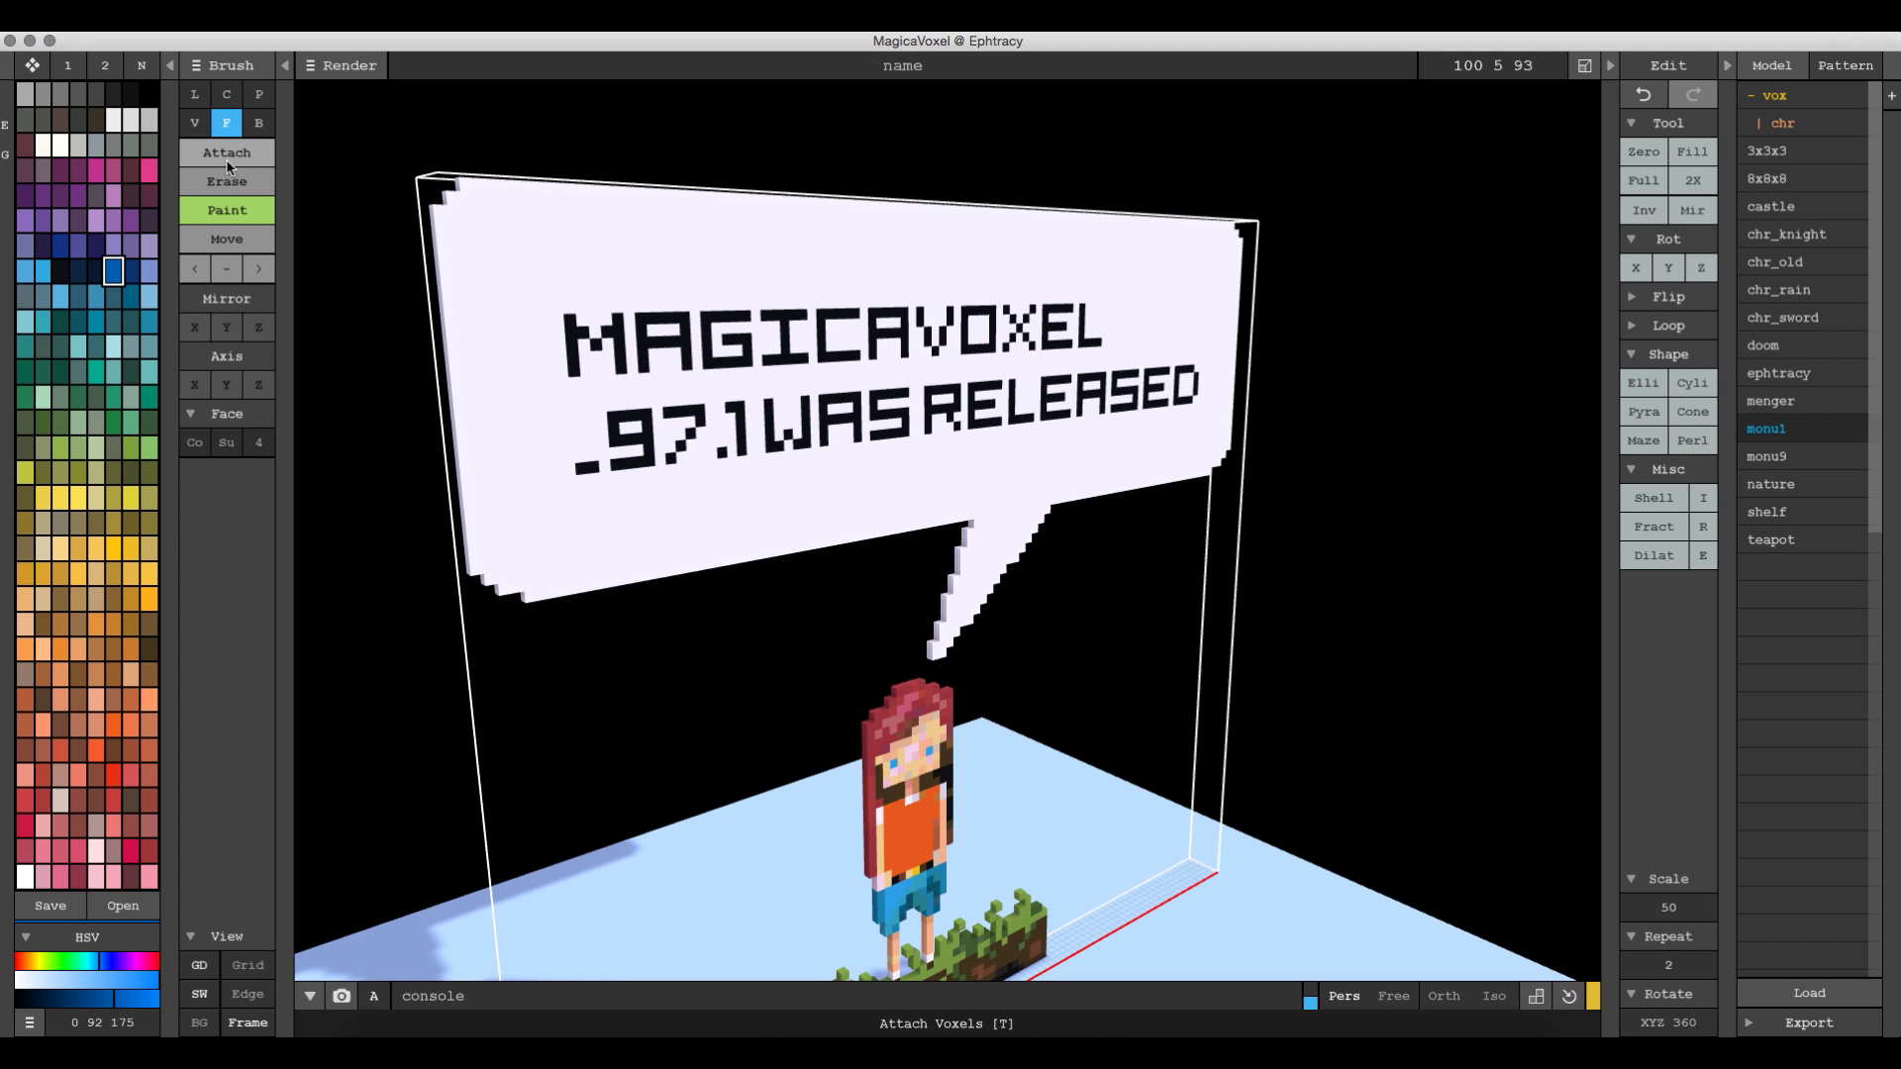
pyautogui.click(195, 270)
pyautogui.click(573, 233)
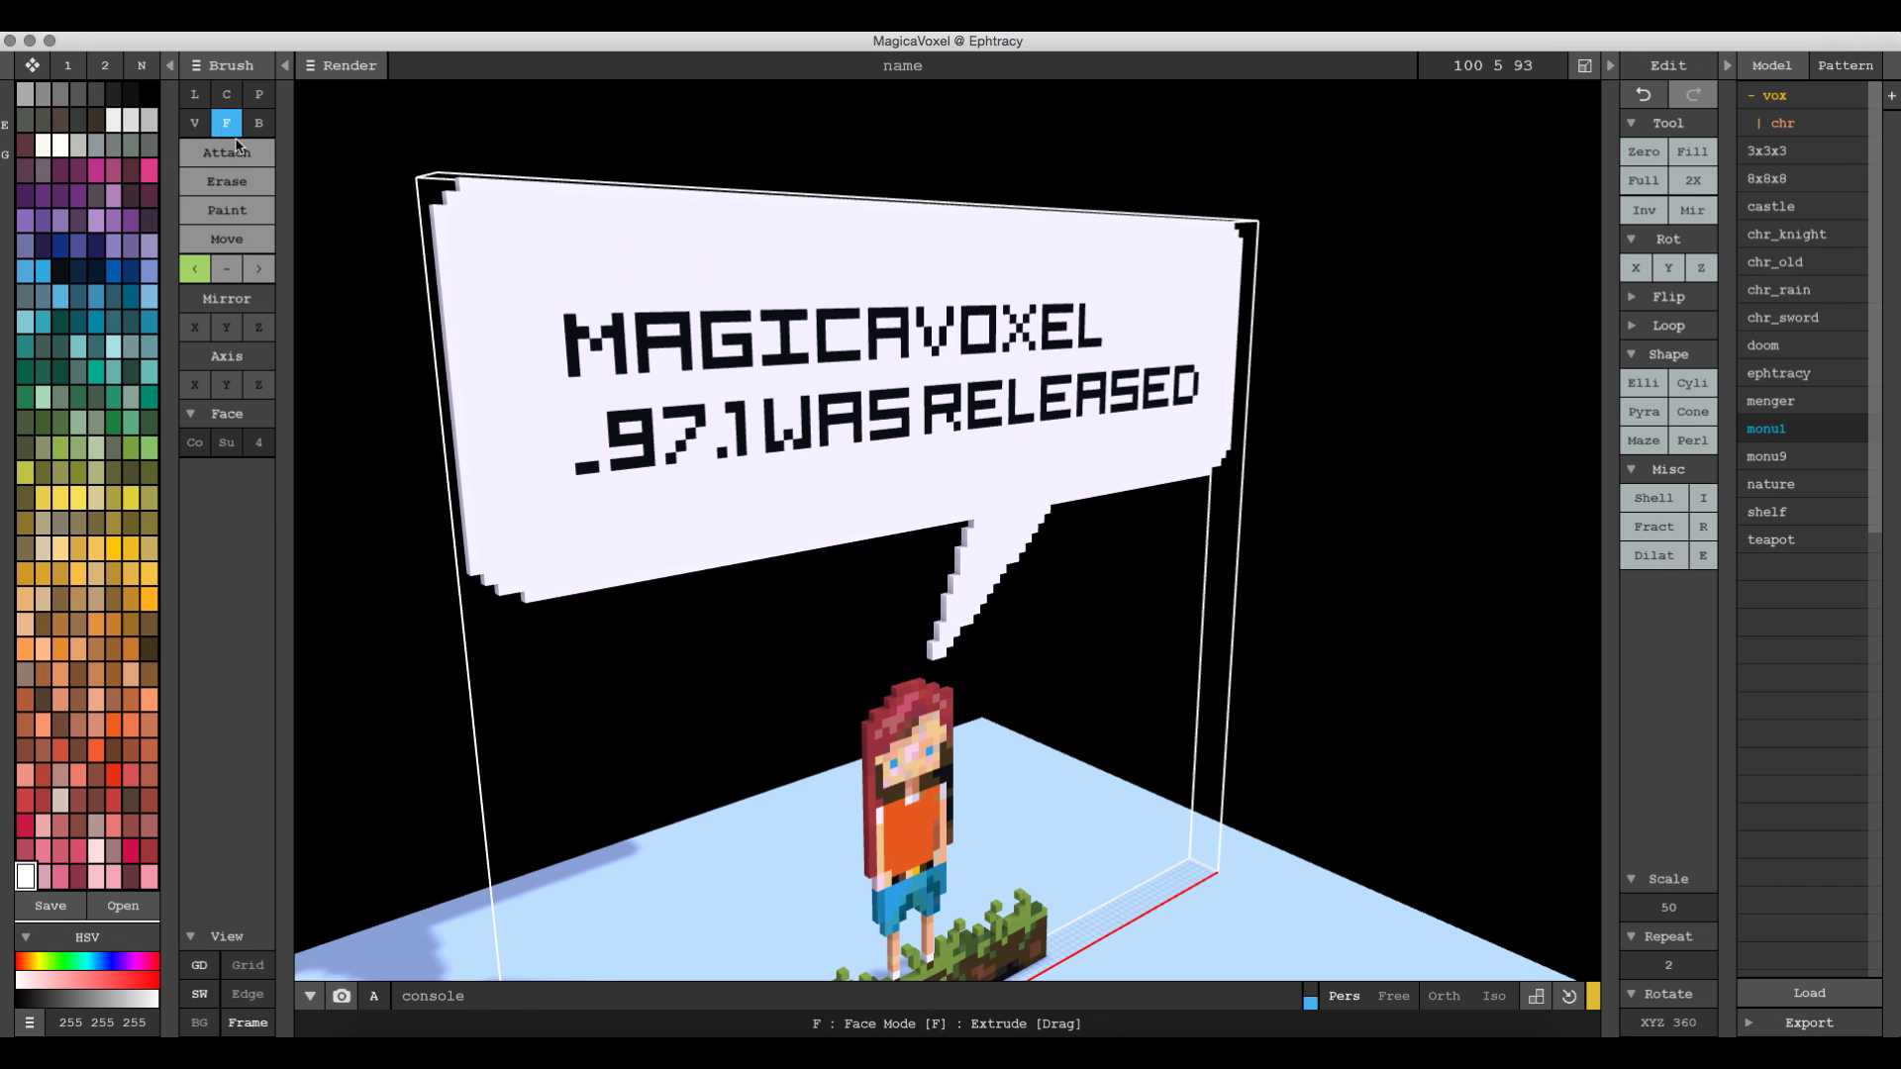
pyautogui.click(227, 153)
# - Enable Mirror Y and try extruding the speech bubble, then undo the trial extrusion
pyautogui.moveTo(615, 266); pyautogui.dragTo(710, 293, button='right')
pyautogui.press('super+z')
pyautogui.click(227, 327)
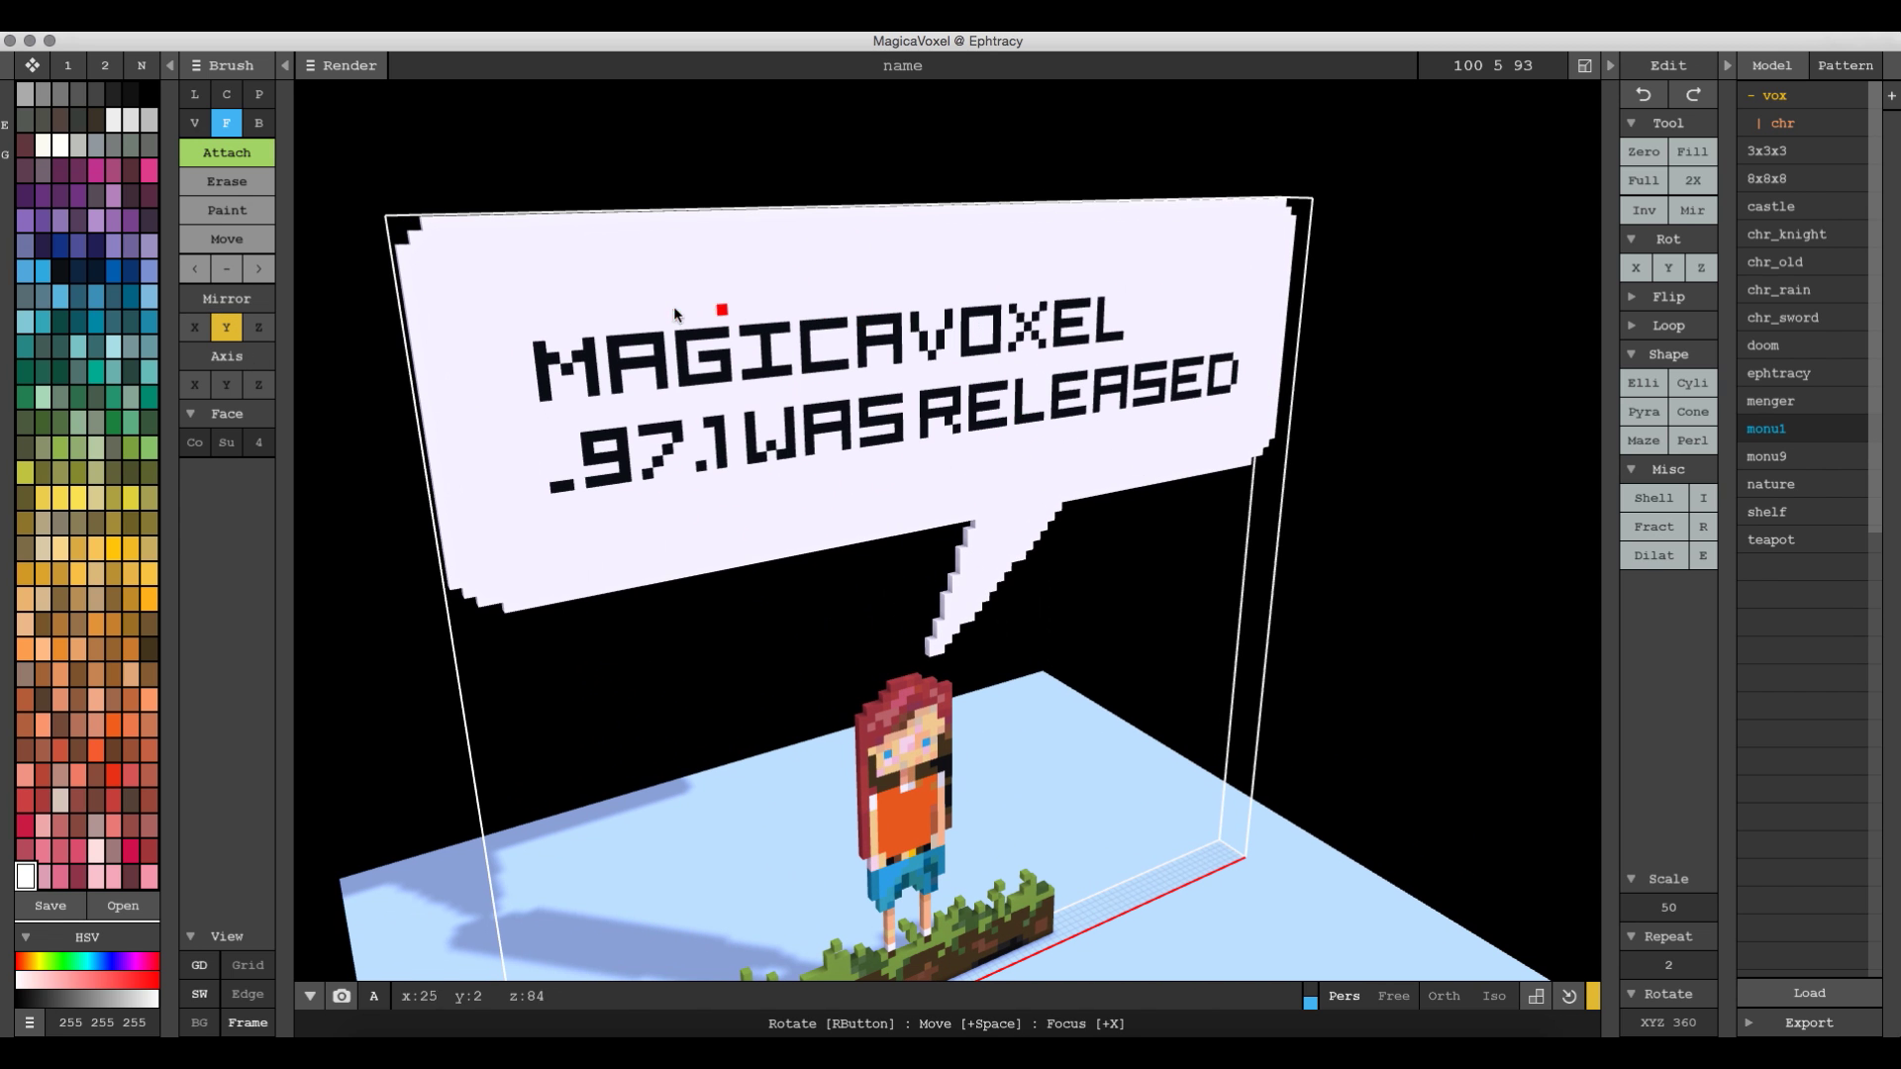
pyautogui.click(708, 302)
pyautogui.moveTo(723, 292)
pyautogui.mouseDown(button='right')
pyautogui.moveTo(805, 301)
pyautogui.moveTo(751, 301)
pyautogui.moveTo(802, 279)
pyautogui.moveTo(697, 290)
pyautogui.mouseUp(button='right')
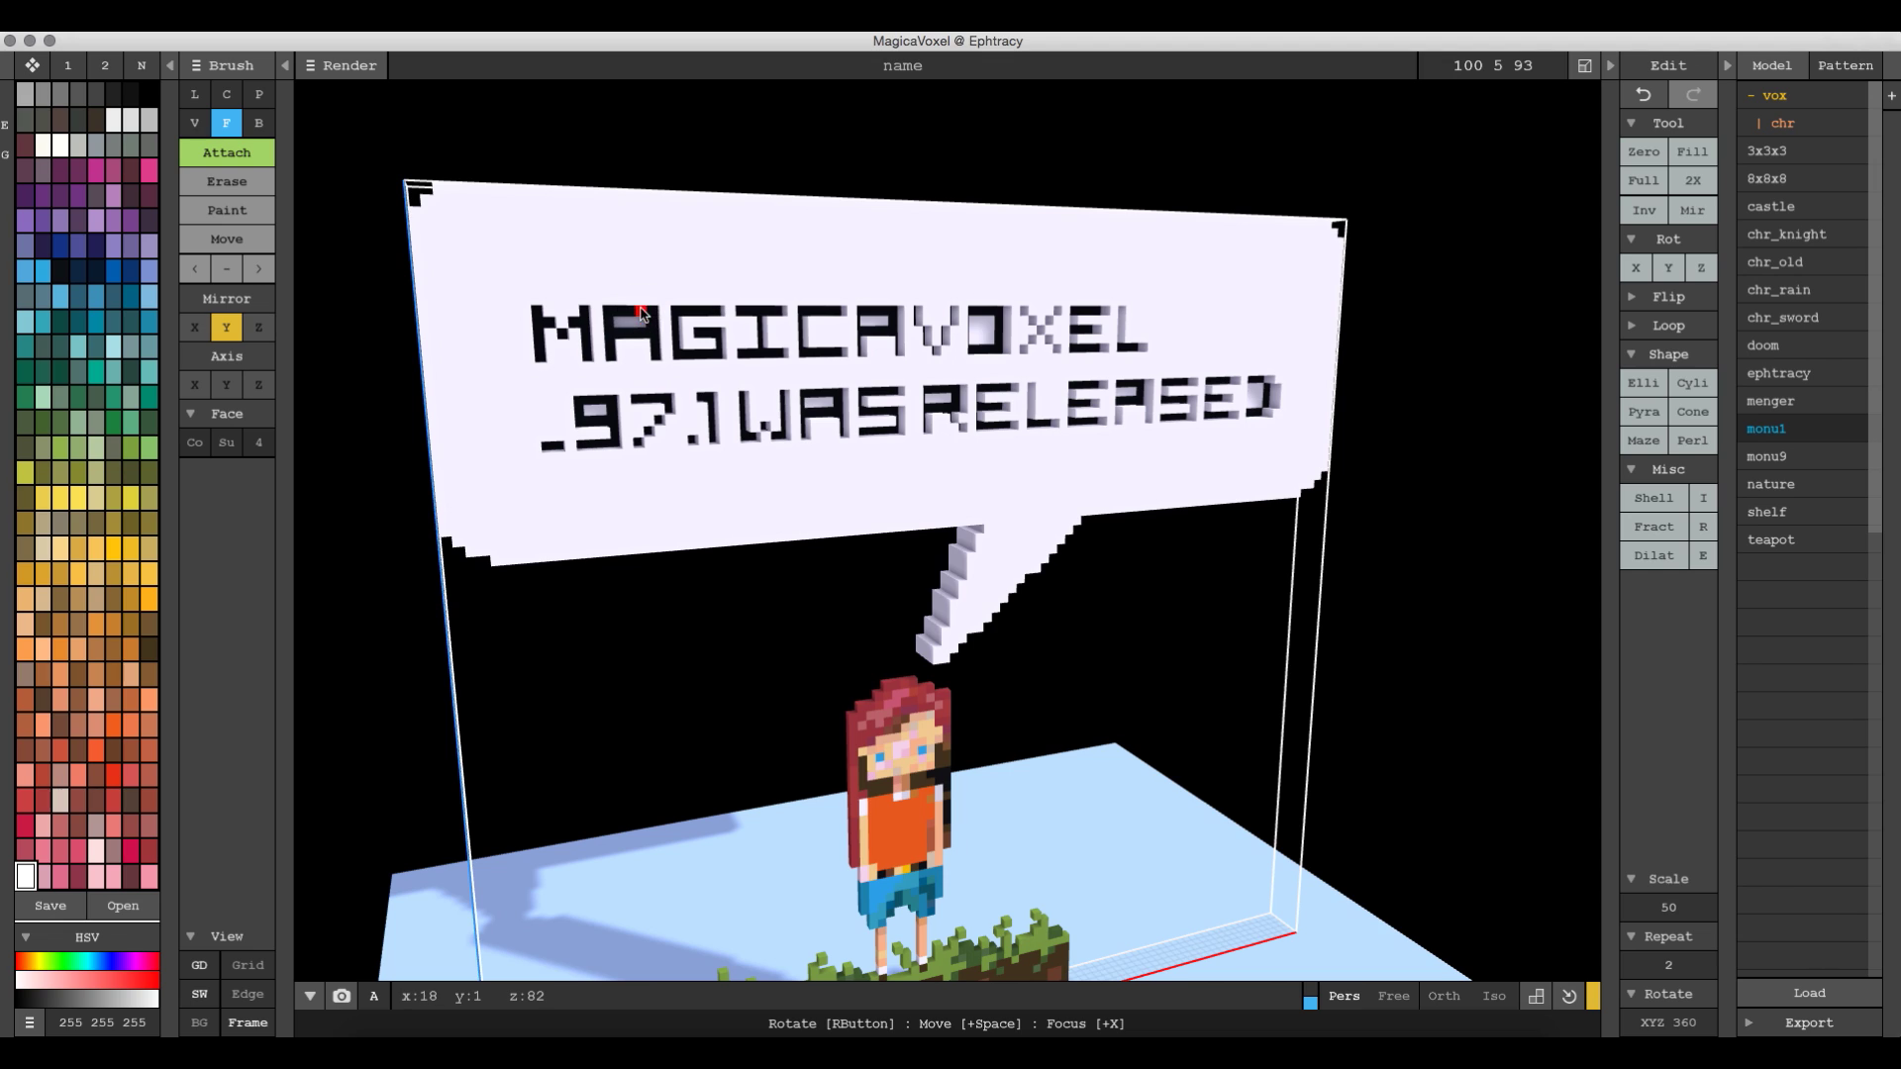
pyautogui.hotkey('ctrl', 'z')
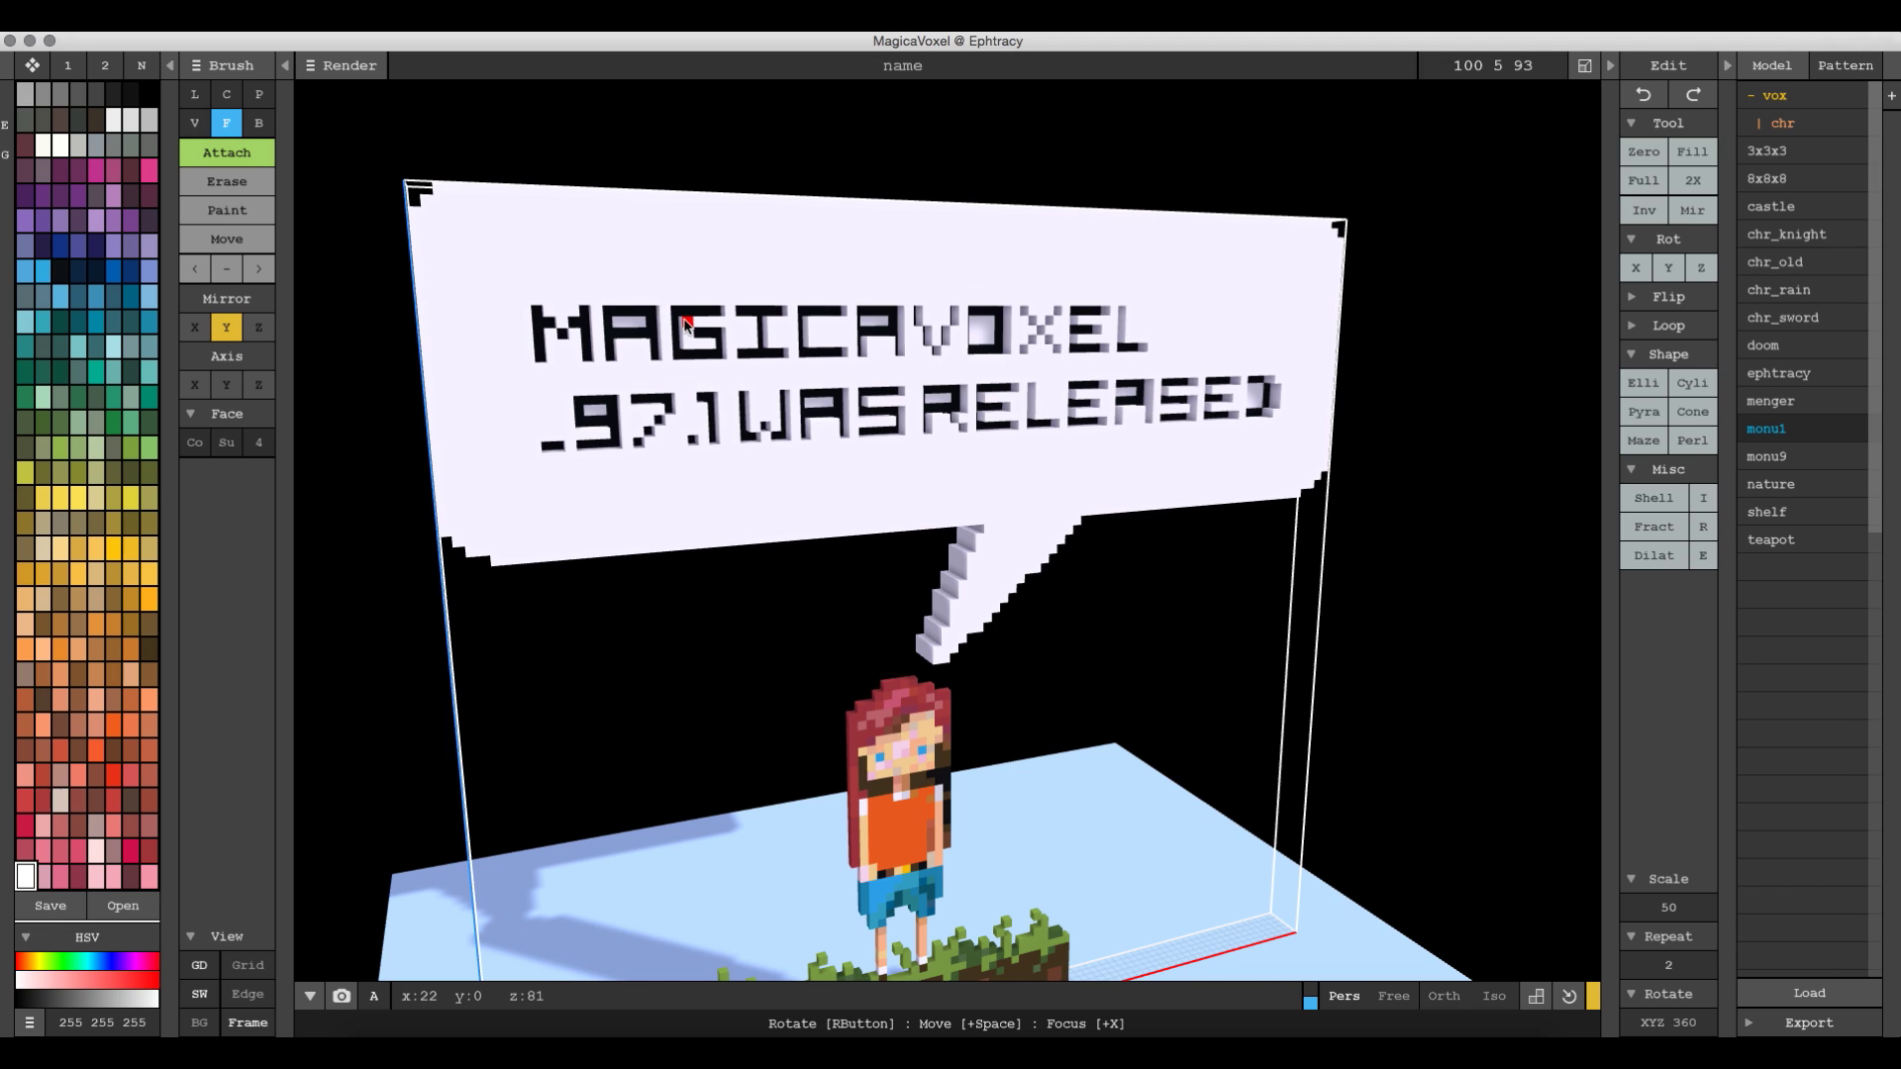
# - Switch Face to surface colour and extrude the black bubble lettering outward
pyautogui.click(228, 445)
pyautogui.click(621, 335)
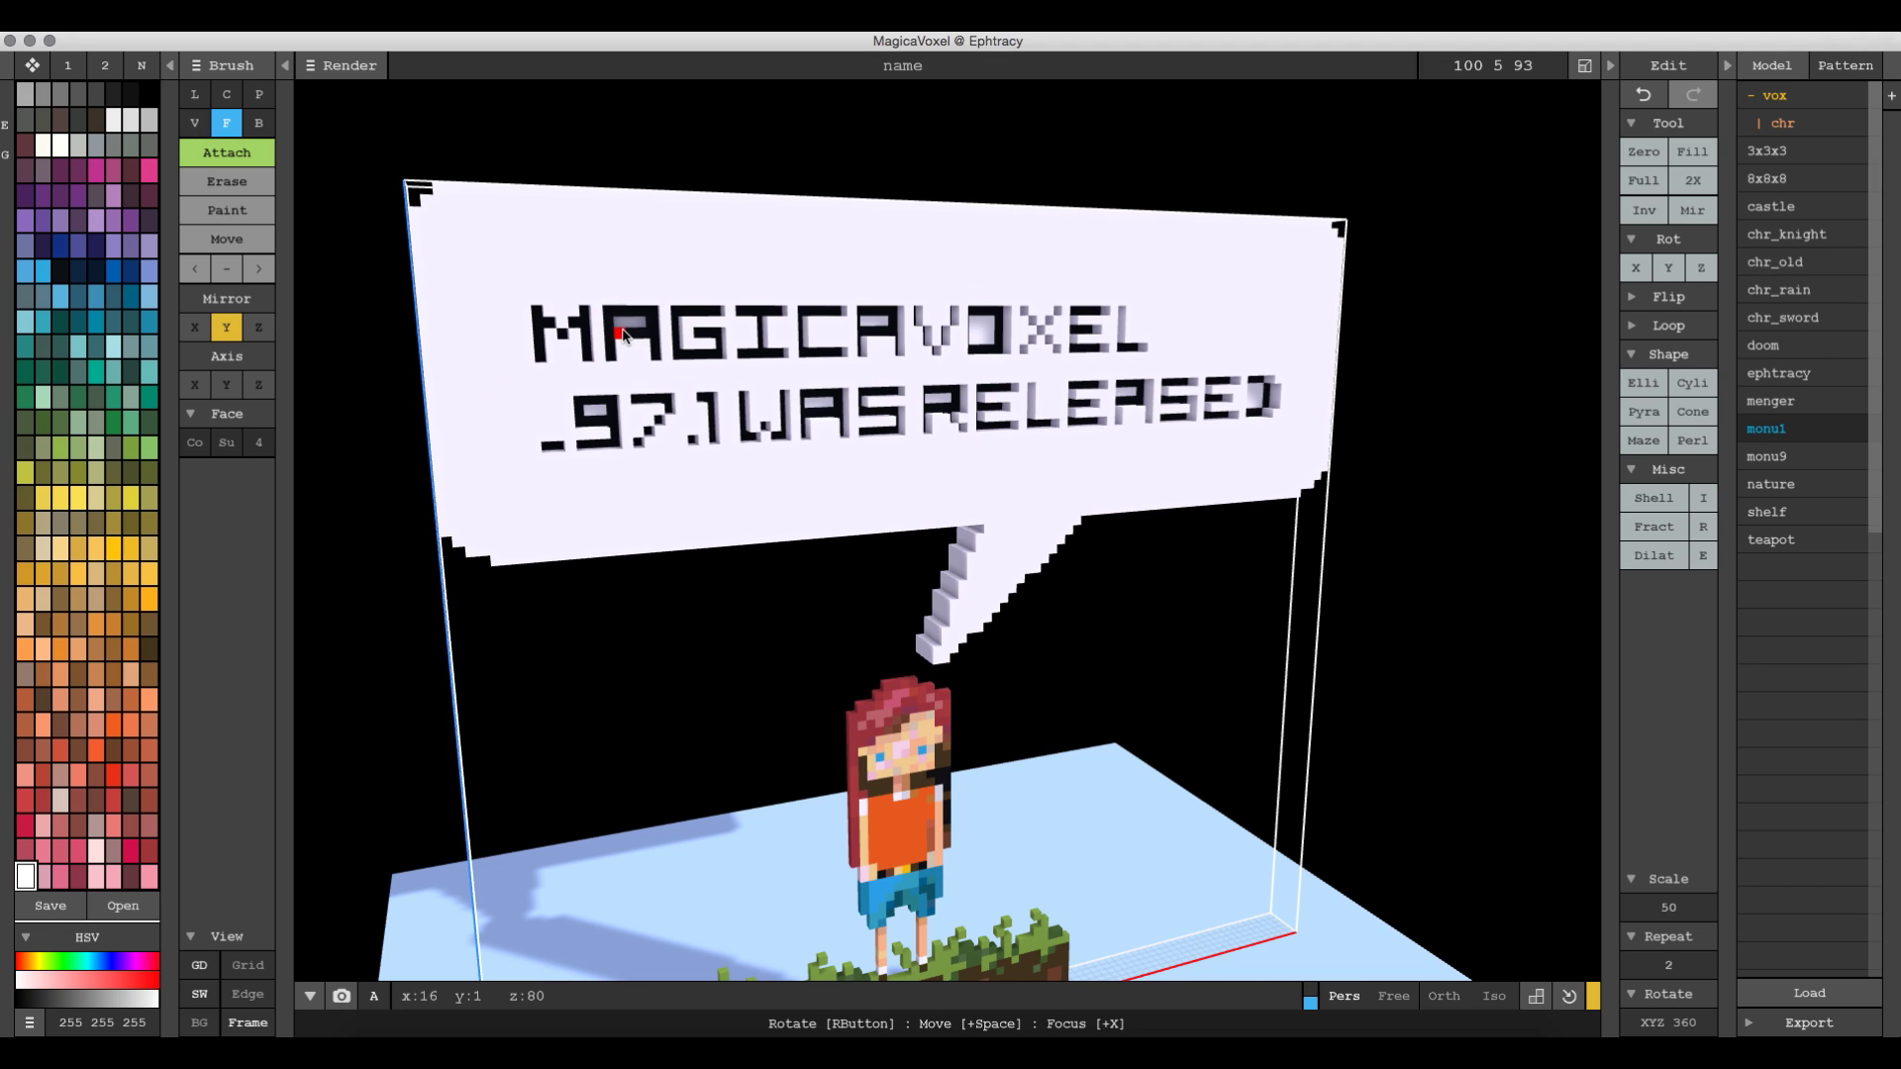
pyautogui.click(536, 325)
pyautogui.moveTo(923, 785); pyautogui.dragTo(954, 750, button='right')
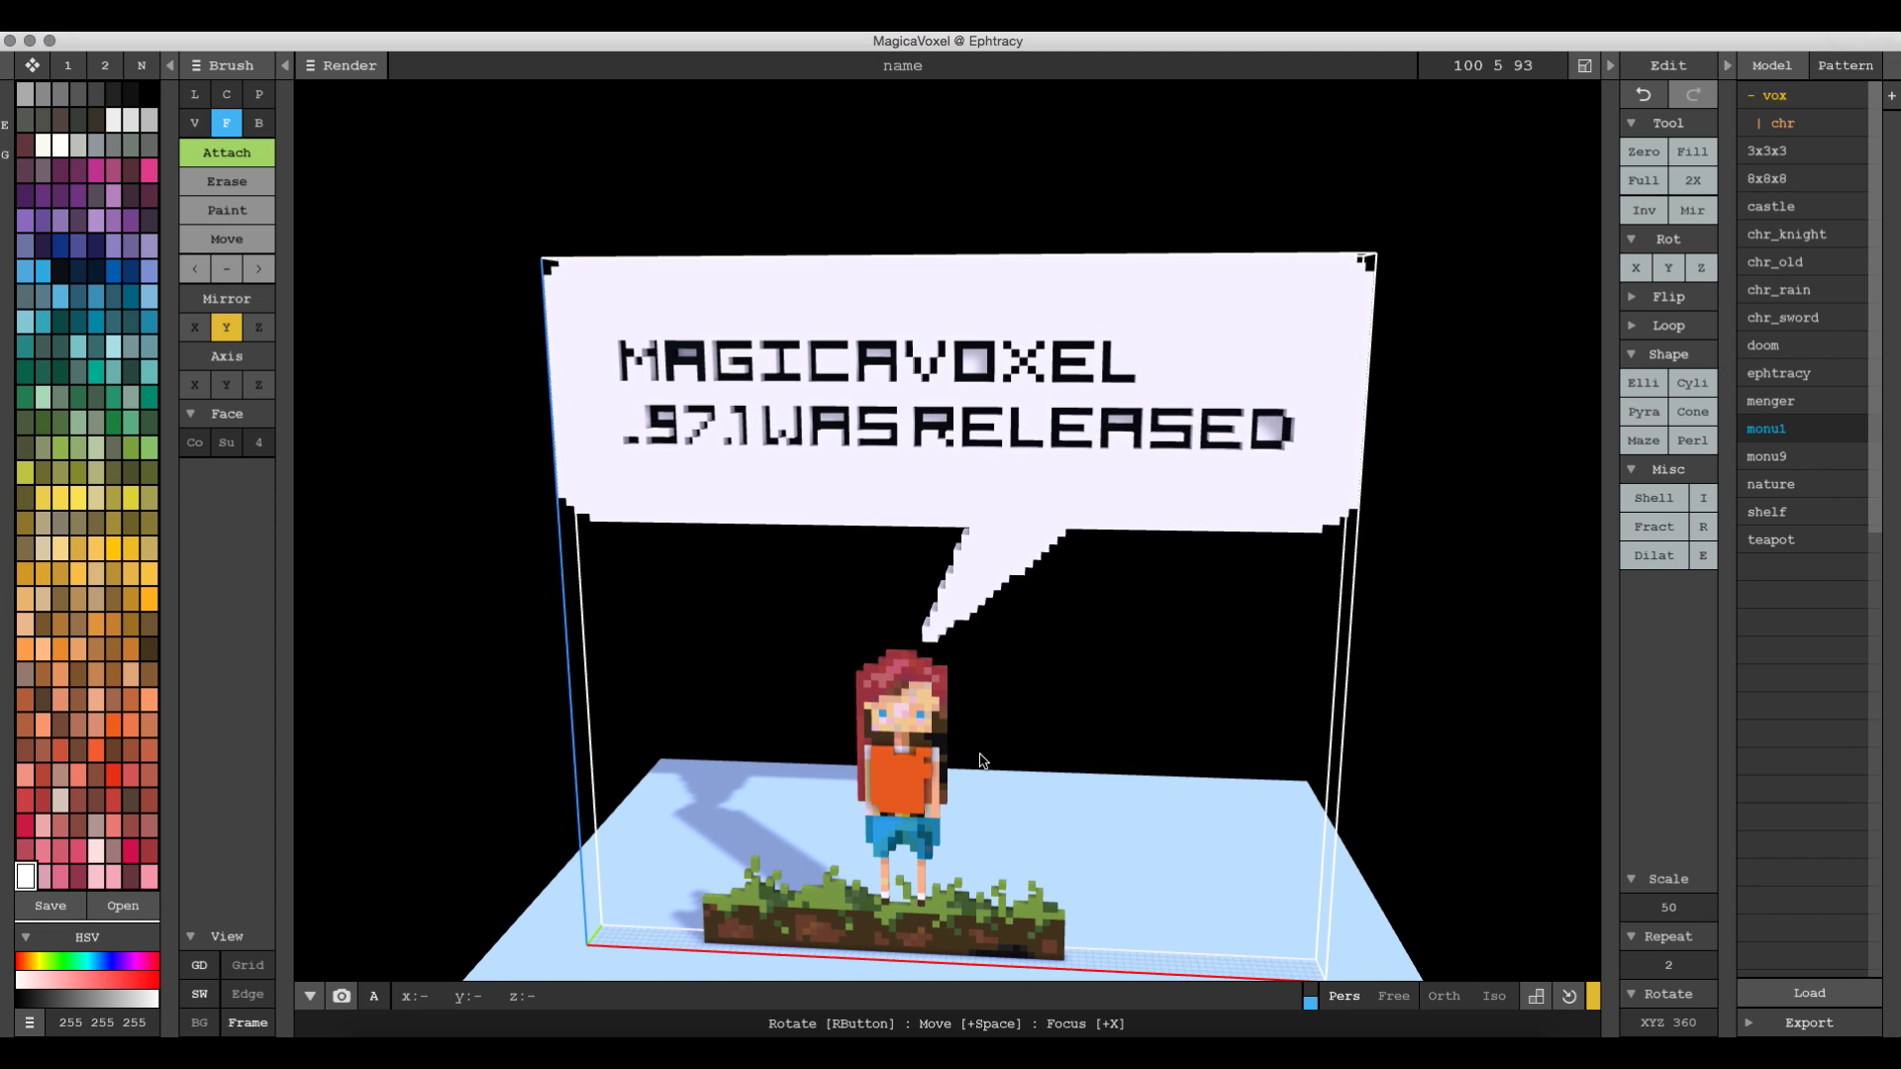